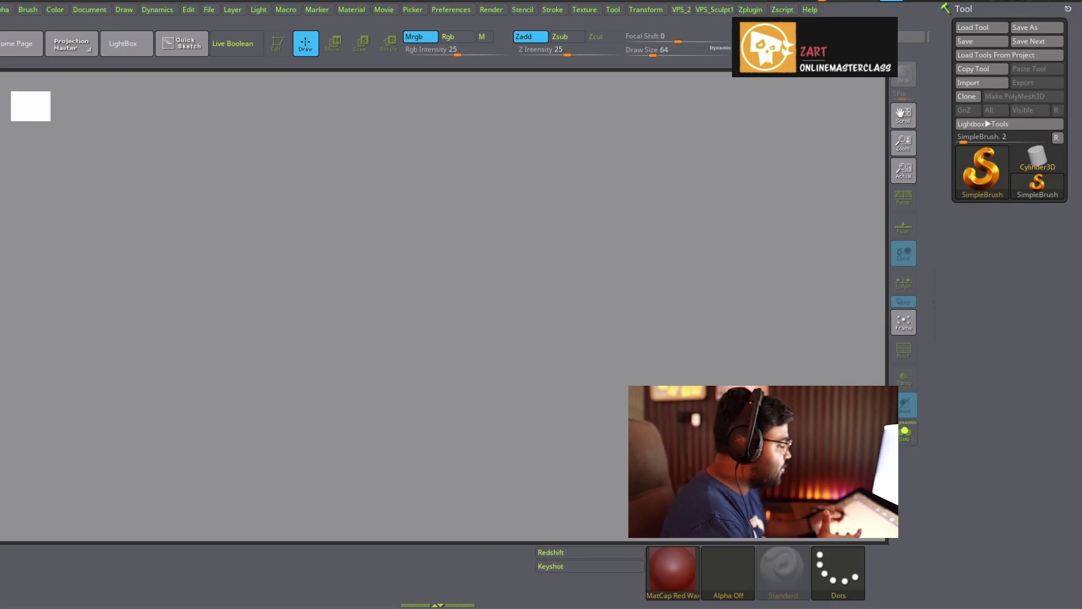
Hide the LightBox content browser to reveal the empty canvas
key("comma")
key("comma")
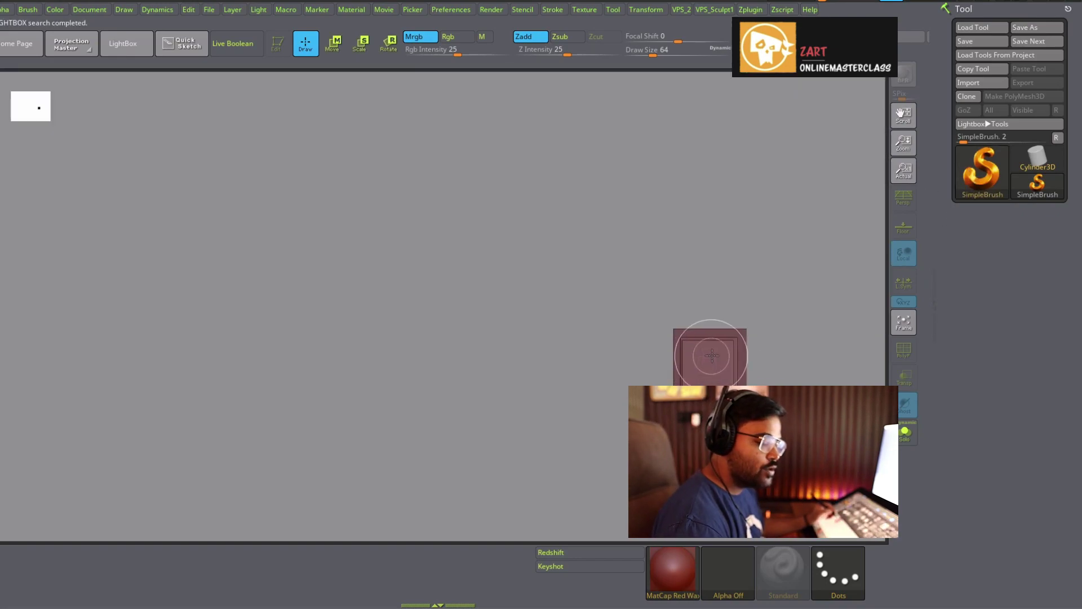
Draw a Cylinder3D primitive on the canvas and put it in Edit mode
left_click(981, 169)
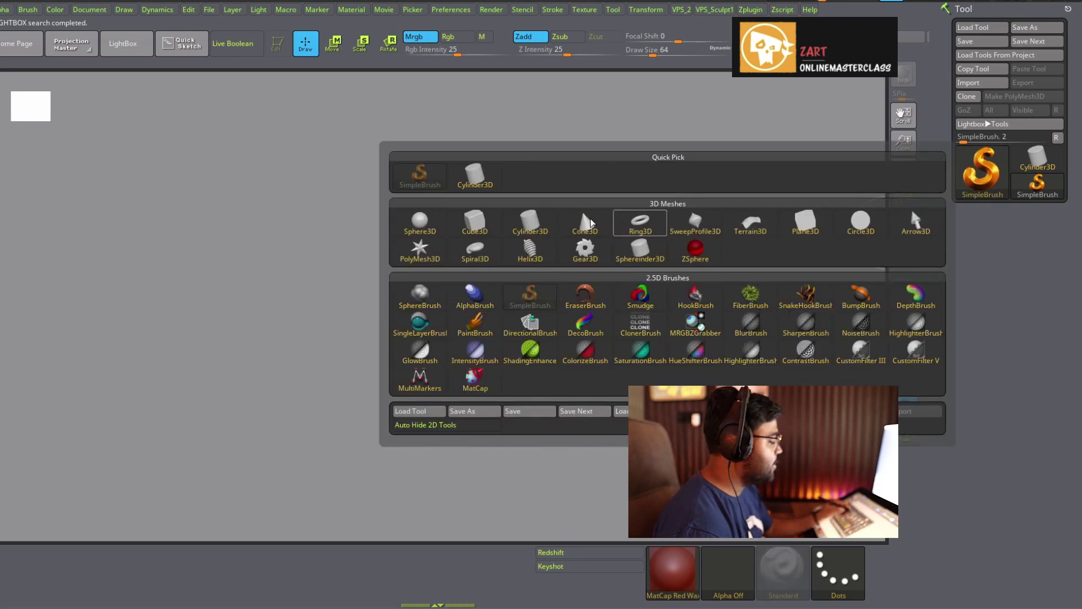
left_click(530, 221)
left_click_drag(407, 286, 423, 375)
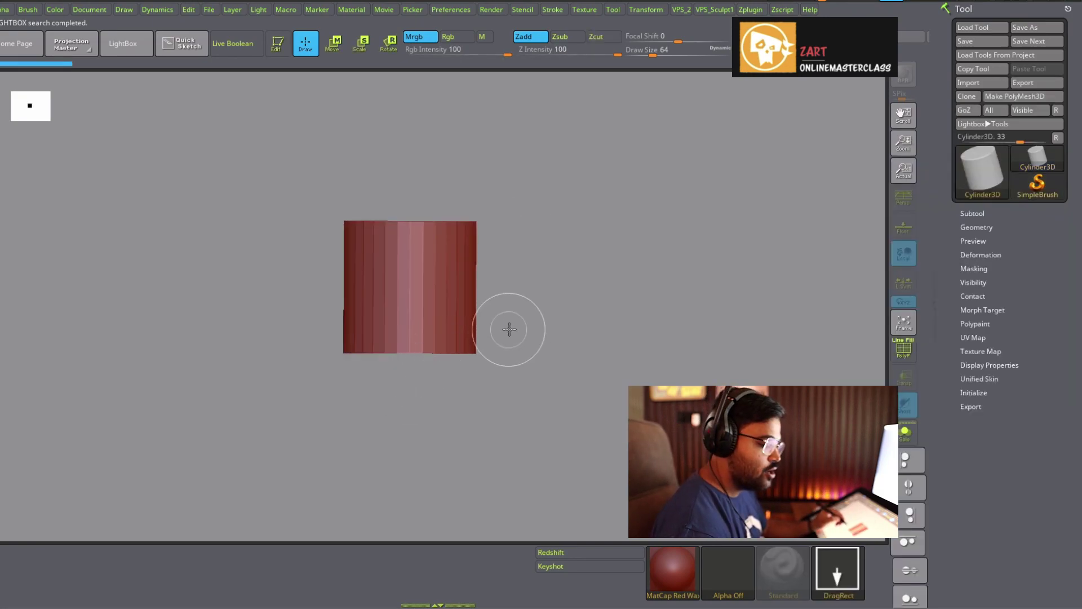
key("t")
Apply BasicMaterial, show the wireframe, and convert the cylinder to PolyMesh3D PM3D_Cylinder3D_1
key("space")
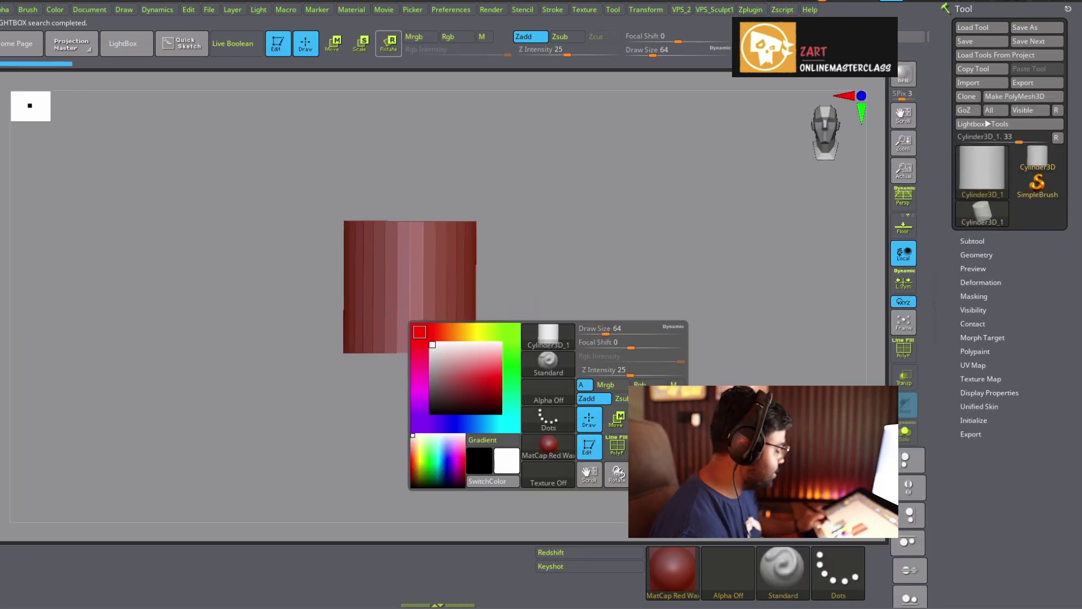
left_click(673, 569)
left_click(267, 282)
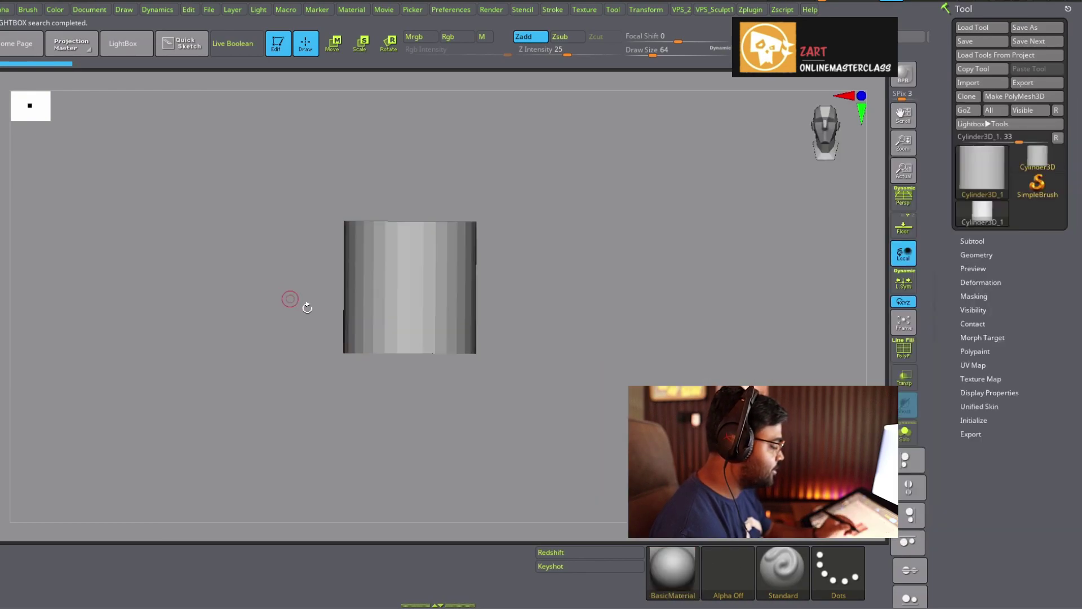
key("shift+f")
key("f")
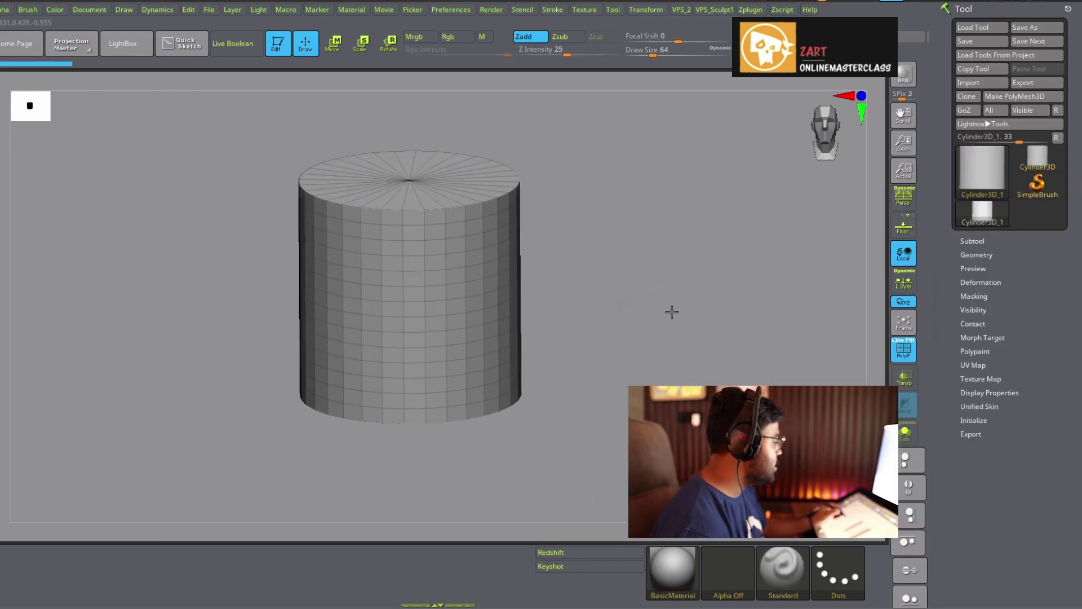
left_click(1023, 96)
Scale the cylinder vertically with the Transpose gizmo into a tall, slender column
left_click_drag(685, 275, 637, 214, "alt")
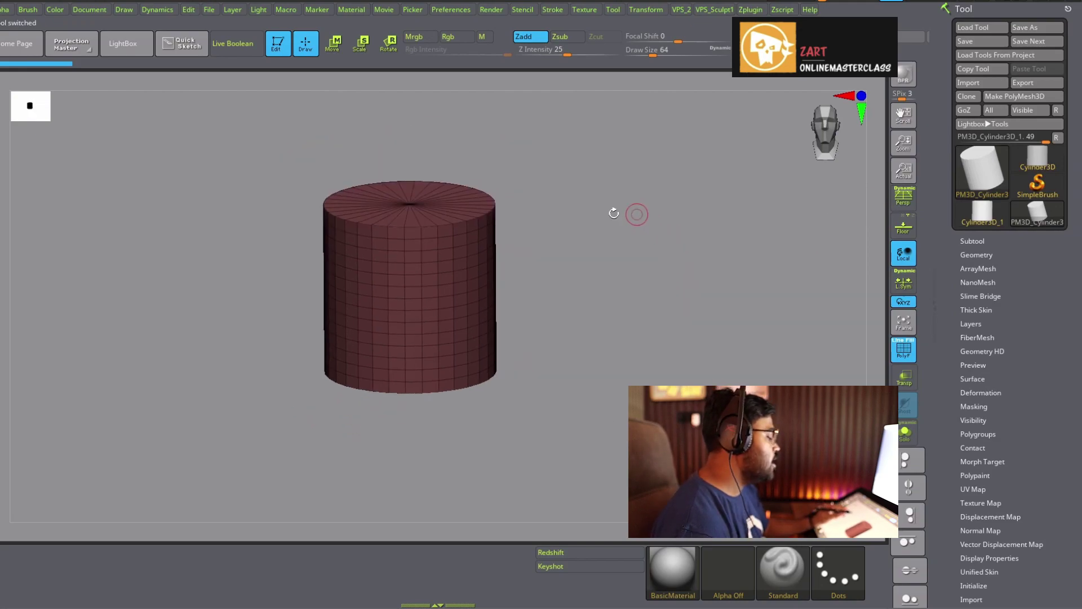
mouse_move(643, 261)
left_mouse_down("alt")
mouse_move(642, 237)
mouse_move(635, 292)
mouse_move(590, 256)
left_mouse_up("alt")
key("w")
left_click_drag(410, 340, 416, 76)
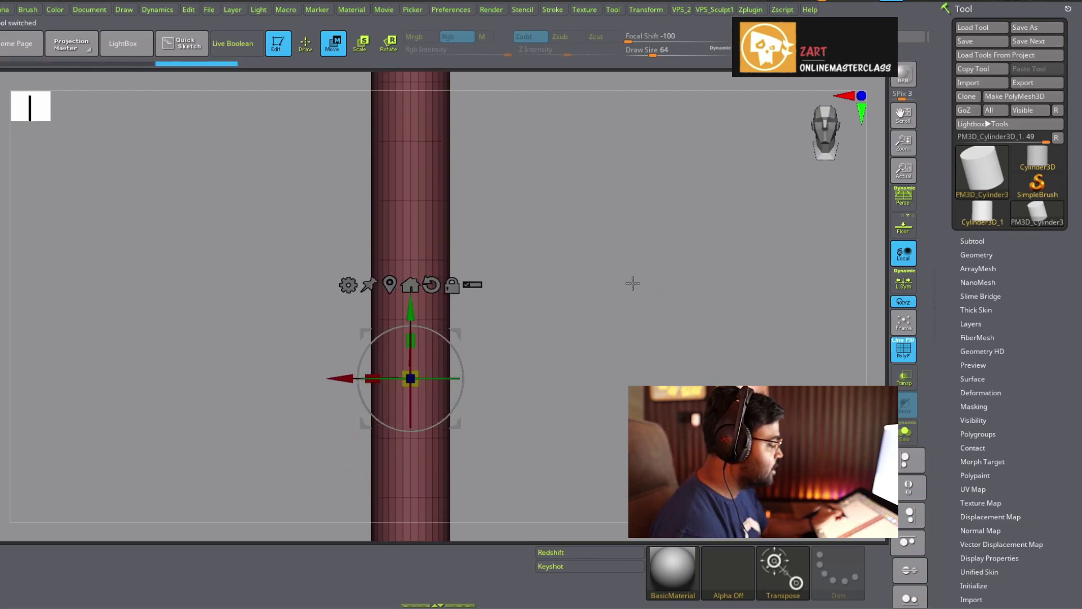
left_click_drag(632, 283, 580, 212)
key("q")
left_click_drag(580, 266, 536, 270)
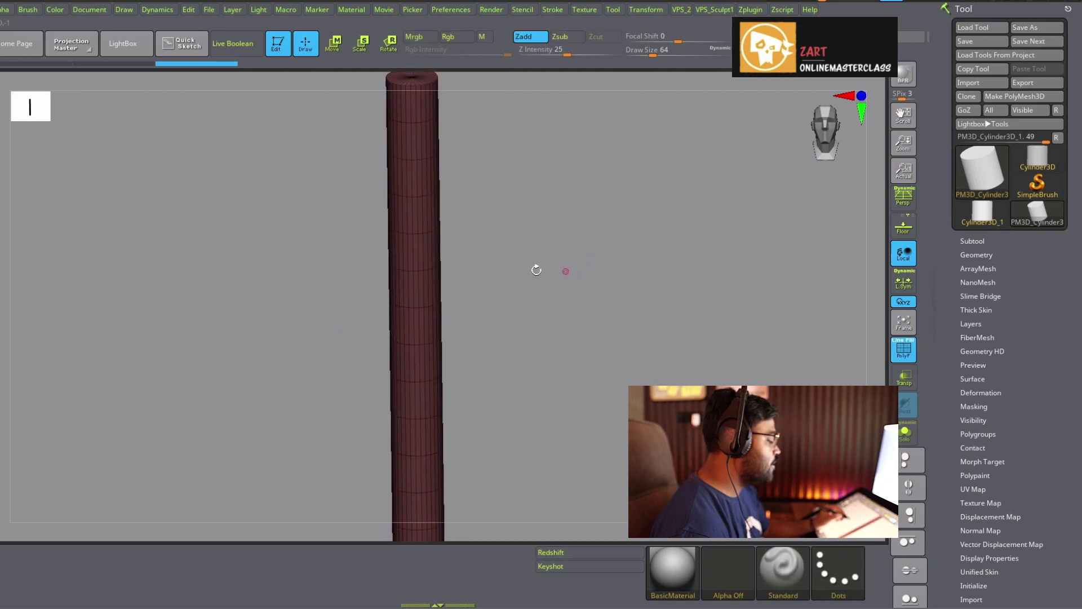
mouse_move(435, 270)
left_mouse_down("alt")
mouse_move(529, 326)
mouse_move(503, 293)
mouse_move(513, 372)
mouse_move(515, 299)
mouse_move(532, 322)
mouse_move(541, 264)
mouse_move(545, 282)
left_mouse_up("alt")
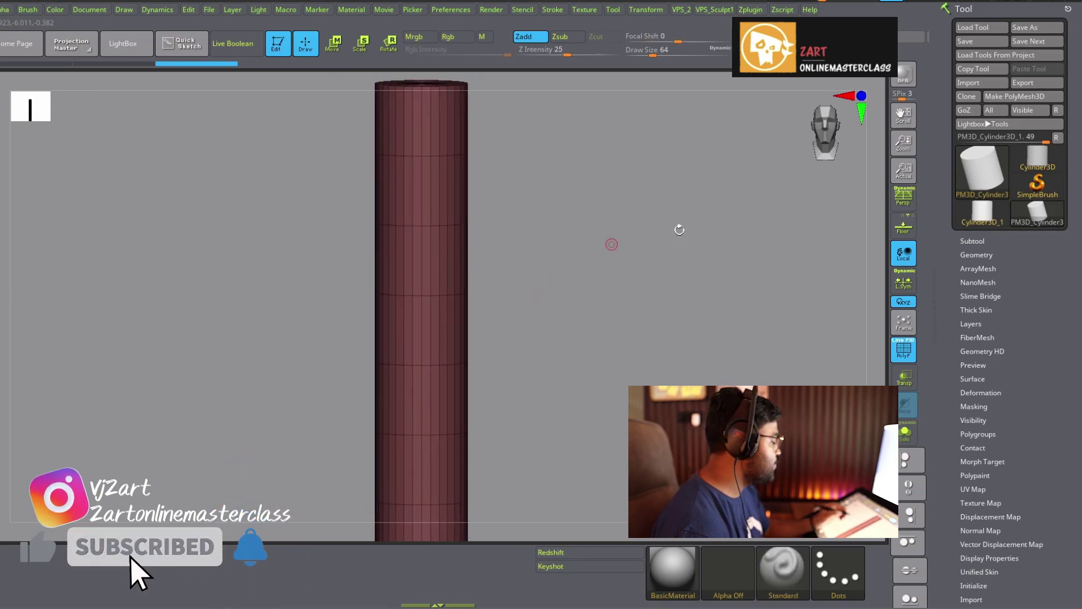
Apply Groups By Normals under Tool > Polygroups to split the end caps into polygroups
scroll(992, 265, "down", 2)
scroll(1008, 289, "down", 2)
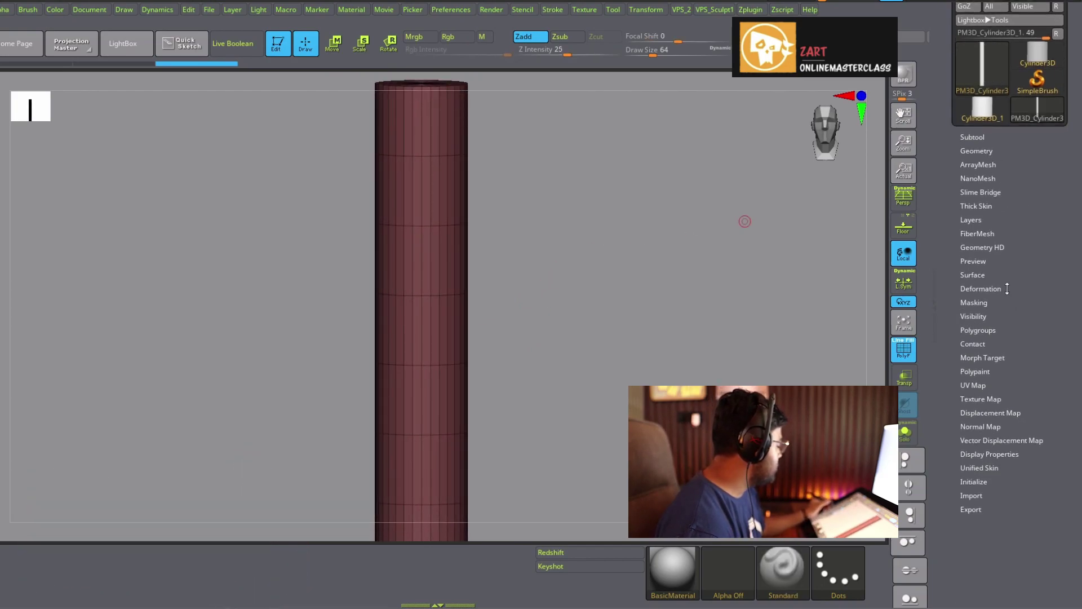
left_click(978, 331)
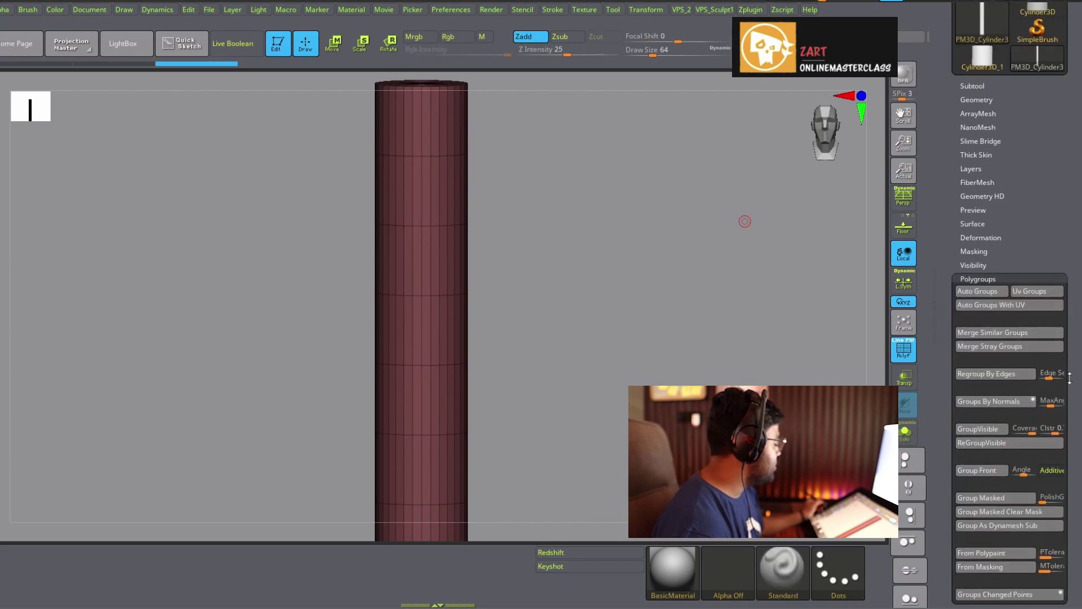
scroll(1078, 330, "down", 4)
scroll(1078, 329, "down", 1)
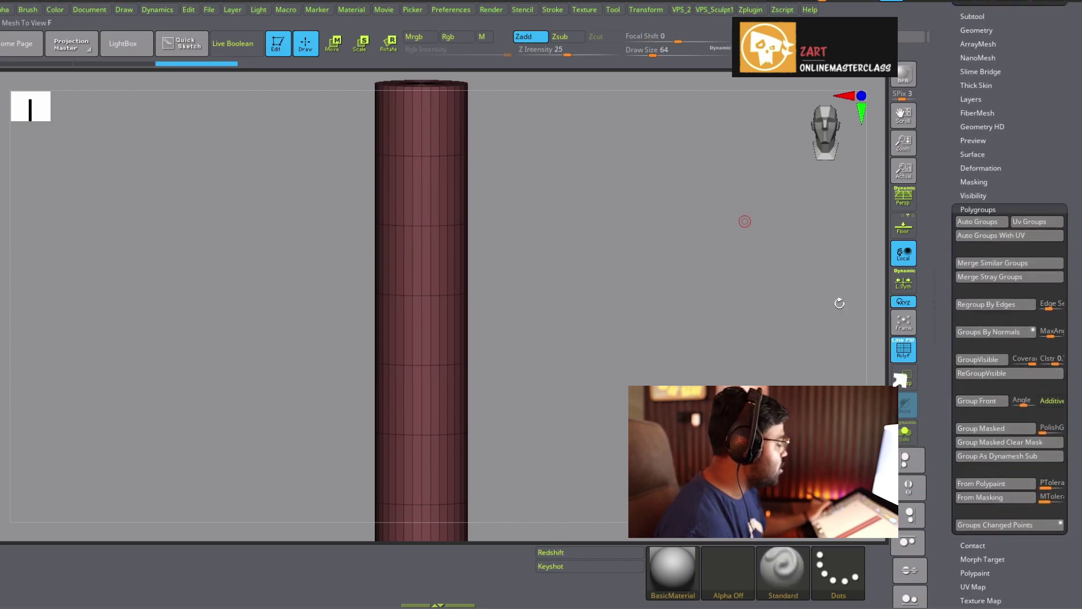
mouse_move(838, 303)
left_mouse_down()
mouse_move(691, 314)
mouse_move(762, 366)
left_mouse_up()
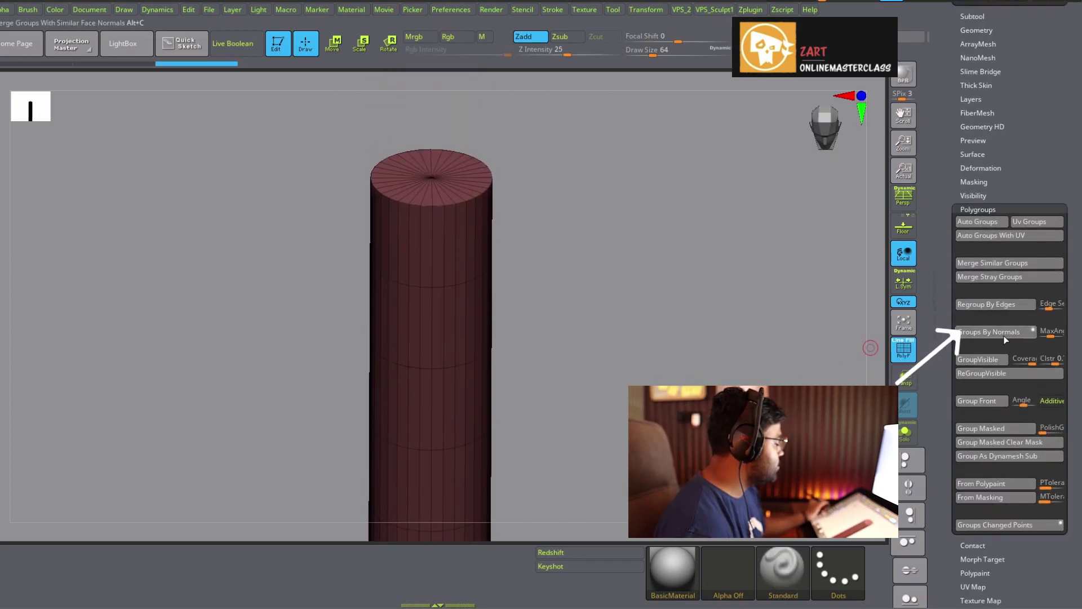
left_click(1006, 339)
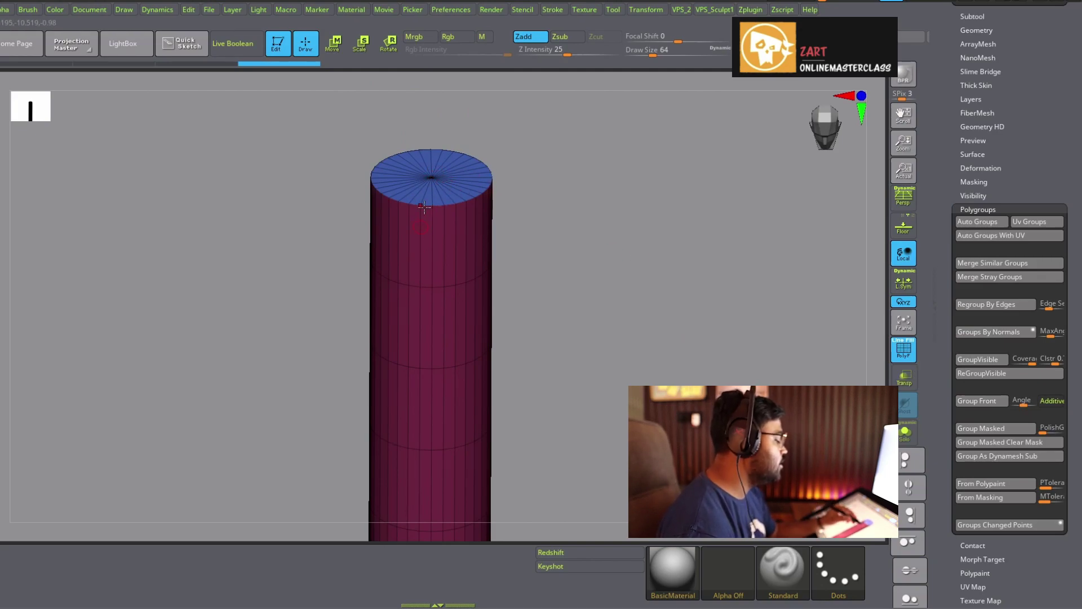
Orbit the tube to check the blue top and green bottom cap polygroups
scroll(1023, 276, "up", 10)
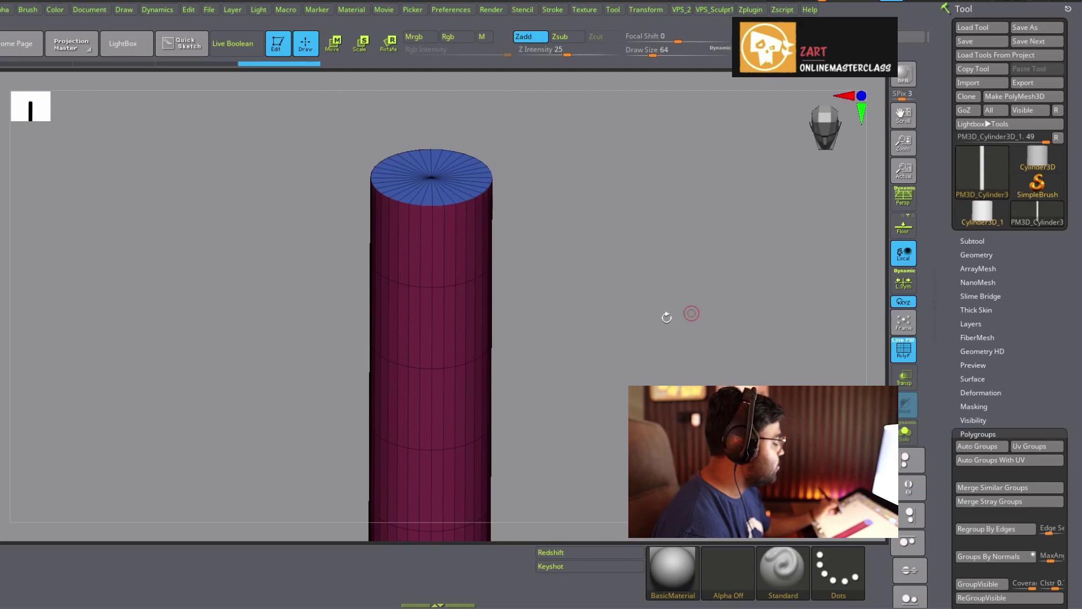
left_click_drag(692, 313, 487, 244)
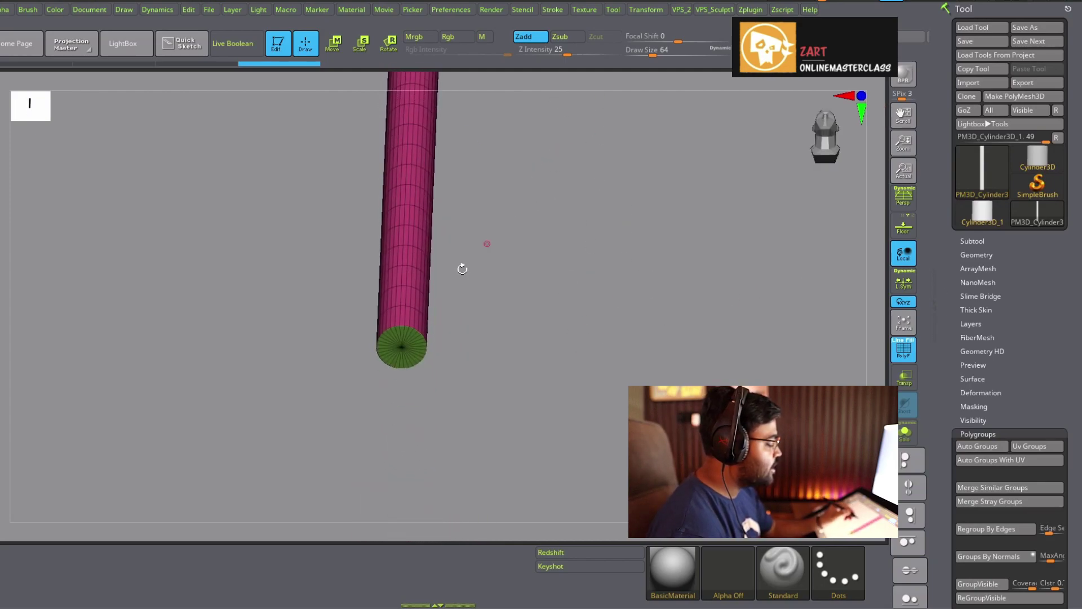
mouse_move(403, 343)
left_mouse_down()
mouse_move(519, 235)
mouse_move(500, 150)
mouse_move(514, 295)
mouse_move(550, 225)
mouse_move(465, 261)
left_mouse_up()
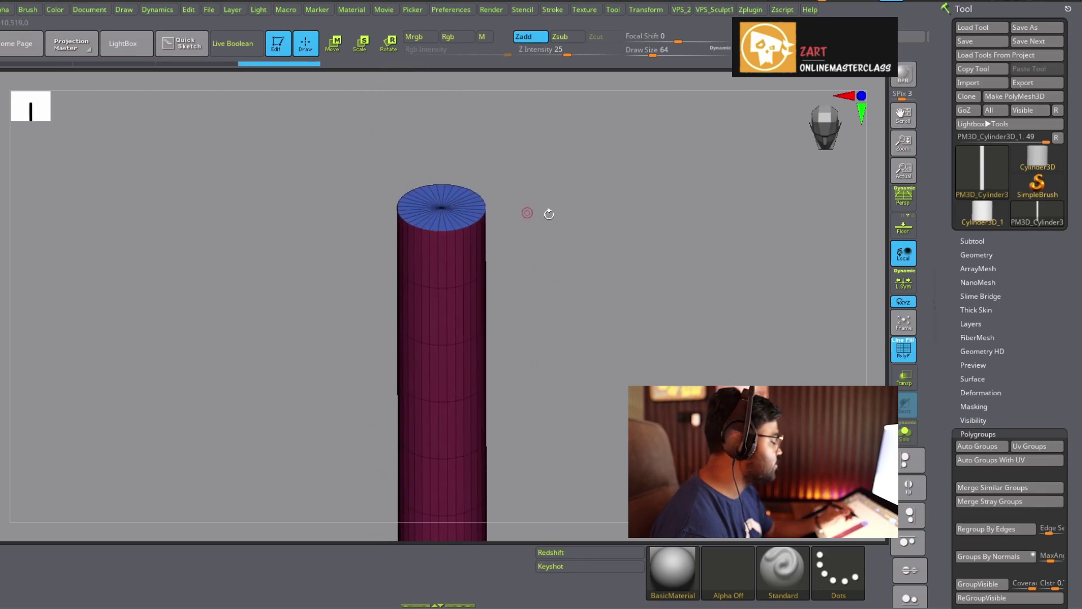
mouse_move(550, 214)
left_mouse_down()
mouse_move(664, 351)
mouse_move(742, 345)
left_mouse_up()
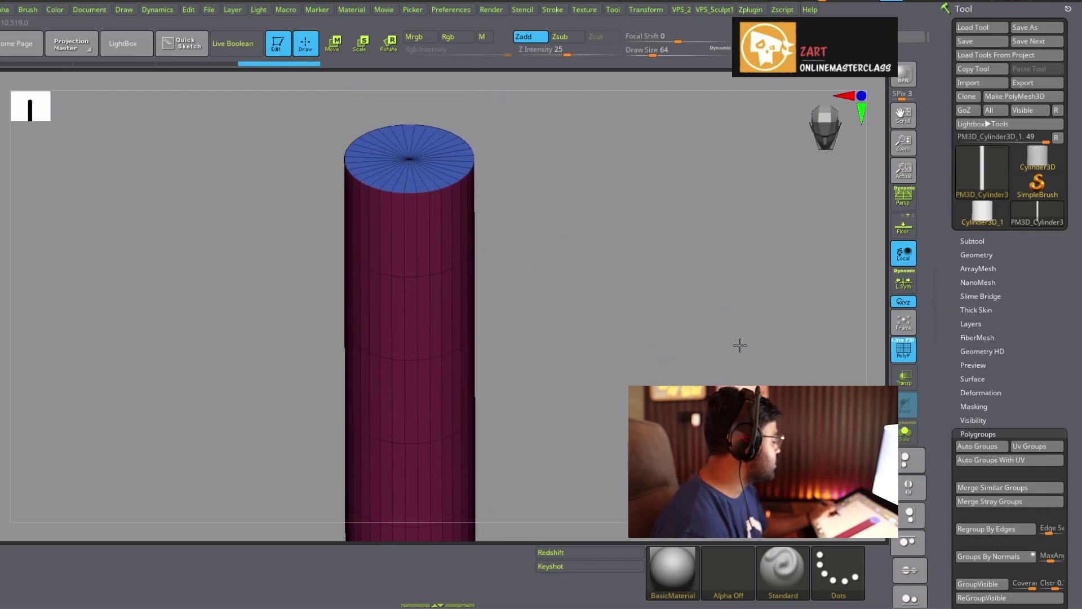
Run ZRemesher with KeepGroups and target count 5 to build a dense quad grid
left_click(983, 255)
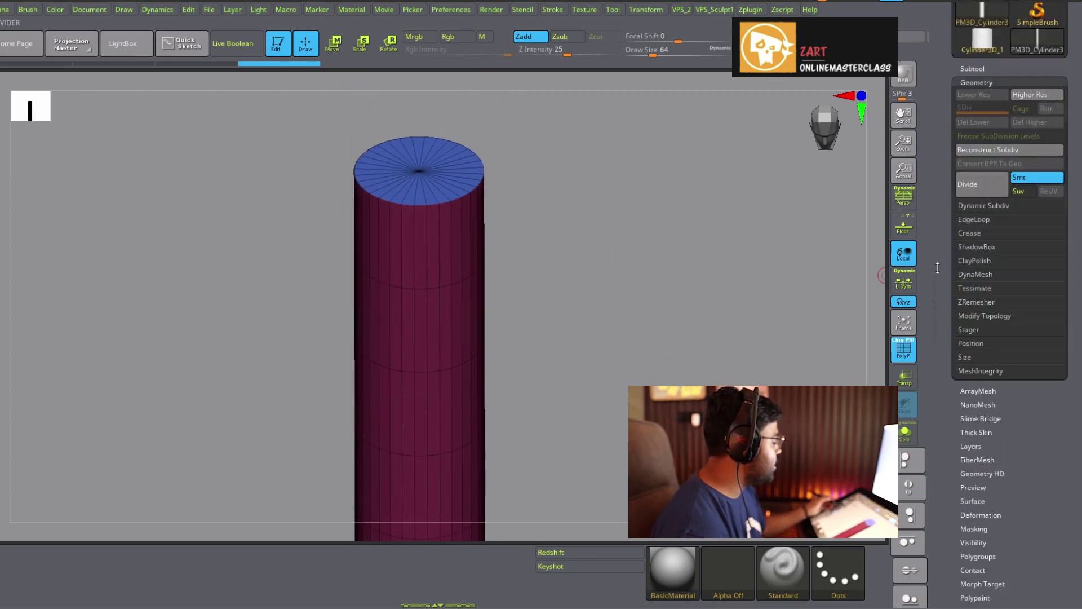
left_click(984, 303)
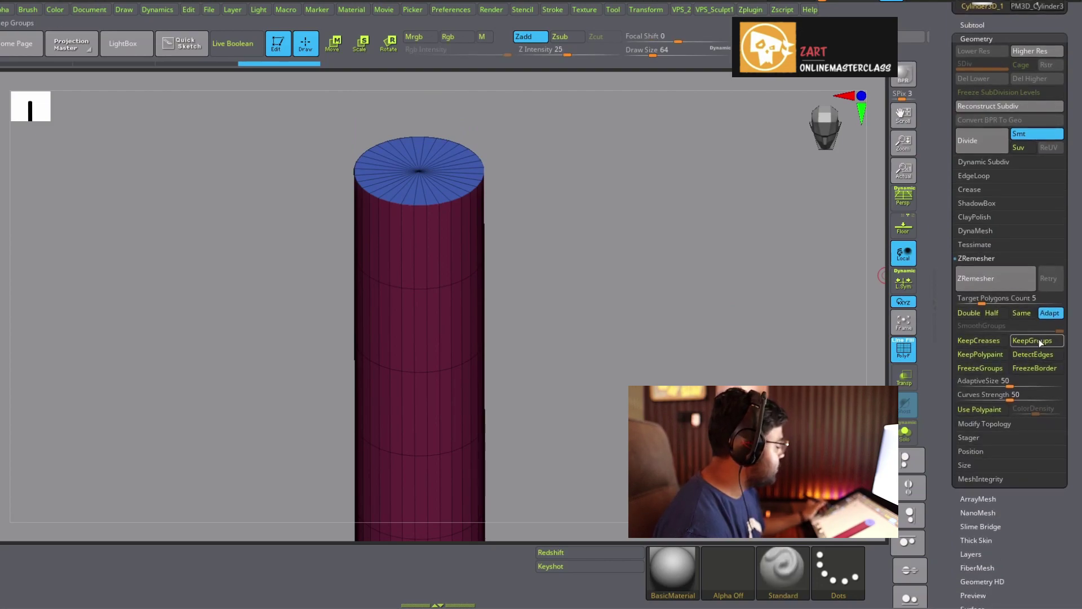
left_click(986, 282)
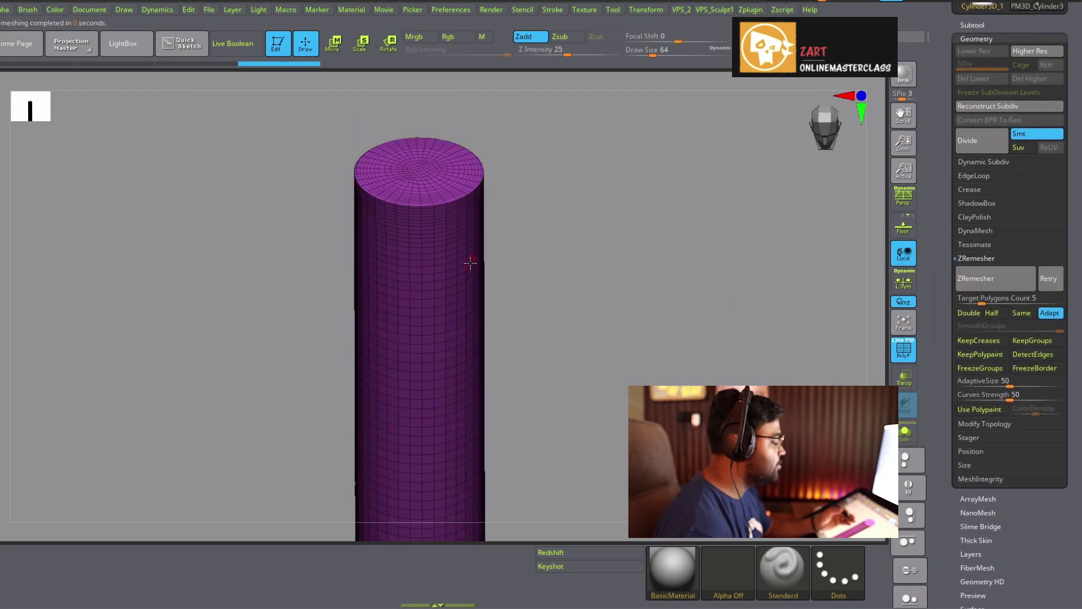
mouse_move(603, 248)
left_mouse_down()
mouse_move(749, 210)
mouse_move(732, 278)
left_mouse_up()
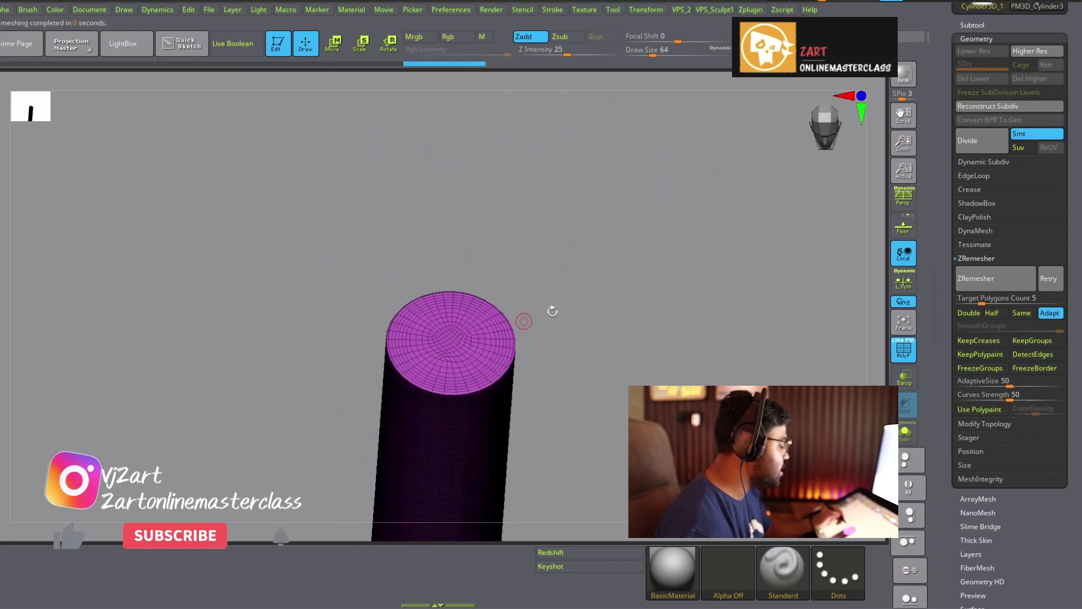
mouse_move(553, 311)
left_mouse_down()
mouse_move(628, 249)
mouse_move(611, 213)
left_mouse_up()
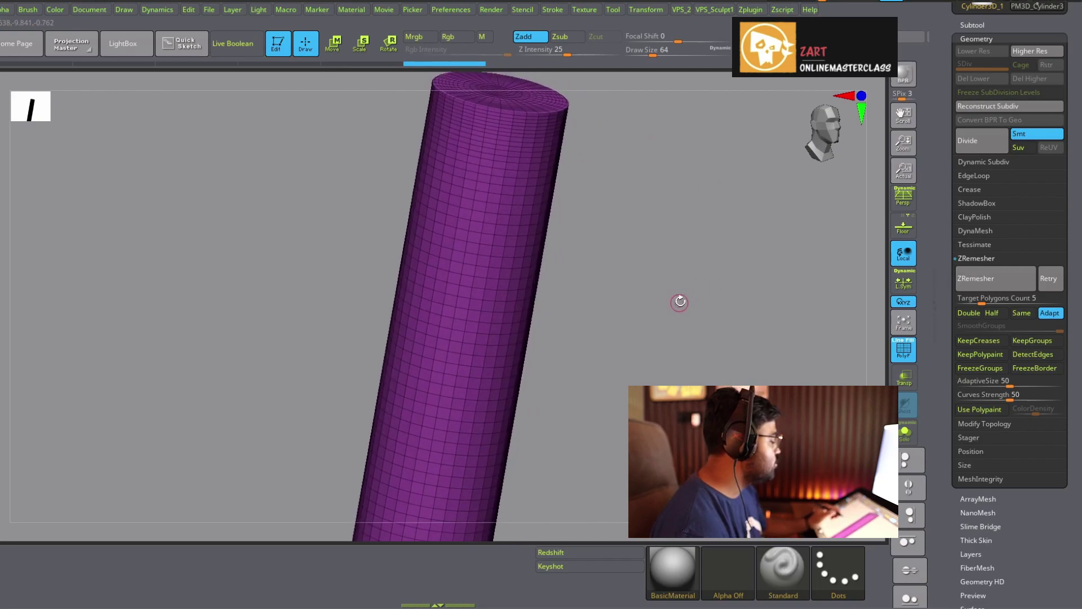
Keep KeepGroups on and lower ZRemesher's Target Polygons Count to 0.1
left_click(1027, 342)
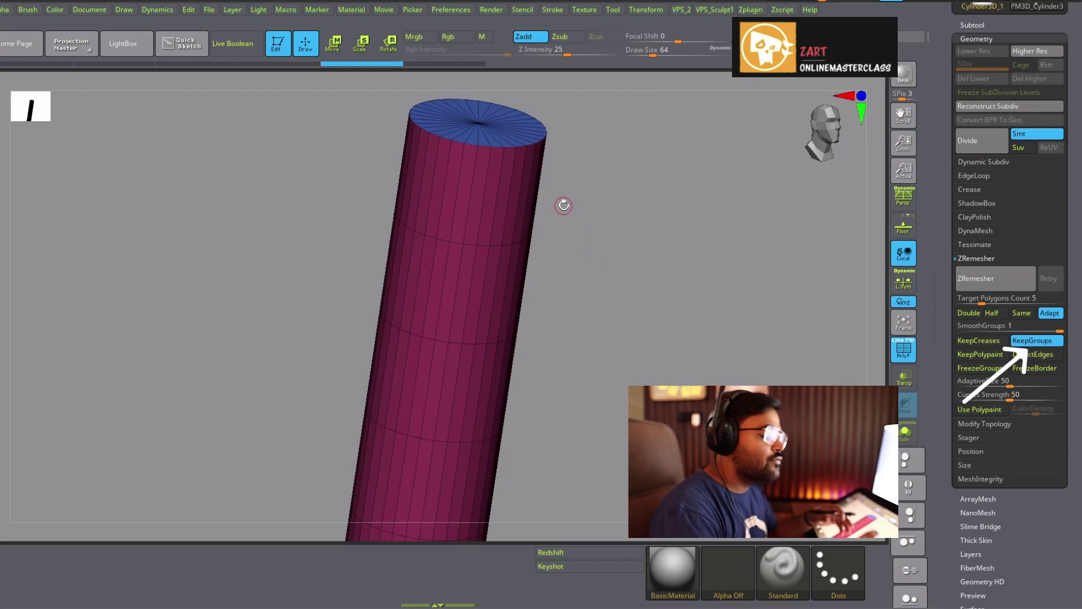
left_click_drag(564, 205, 612, 274)
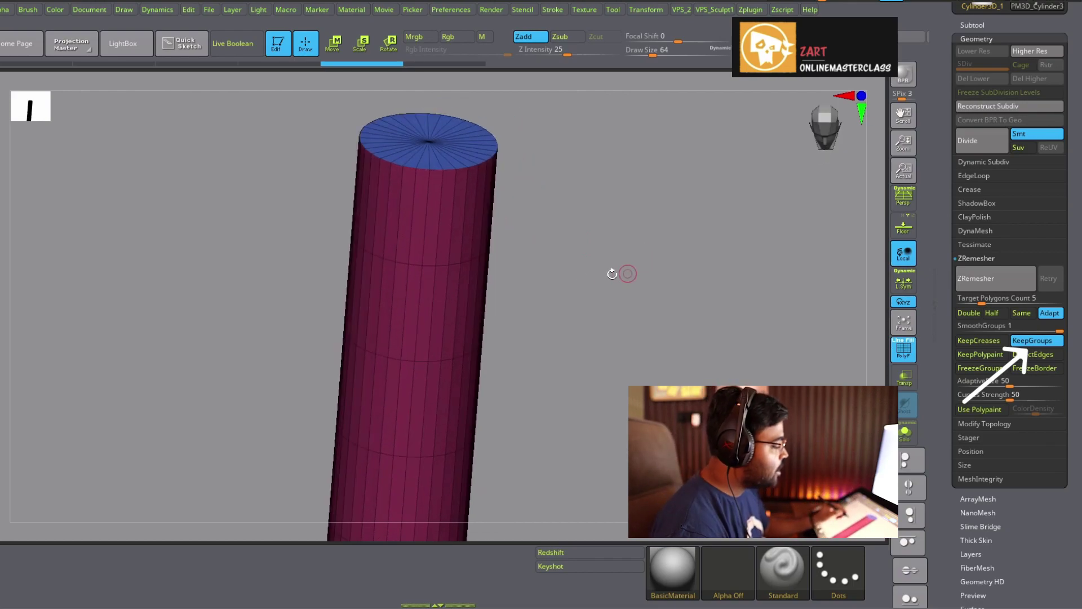
mouse_move(436, 233)
left_mouse_down()
mouse_move(524, 208)
mouse_move(456, 185)
left_mouse_up()
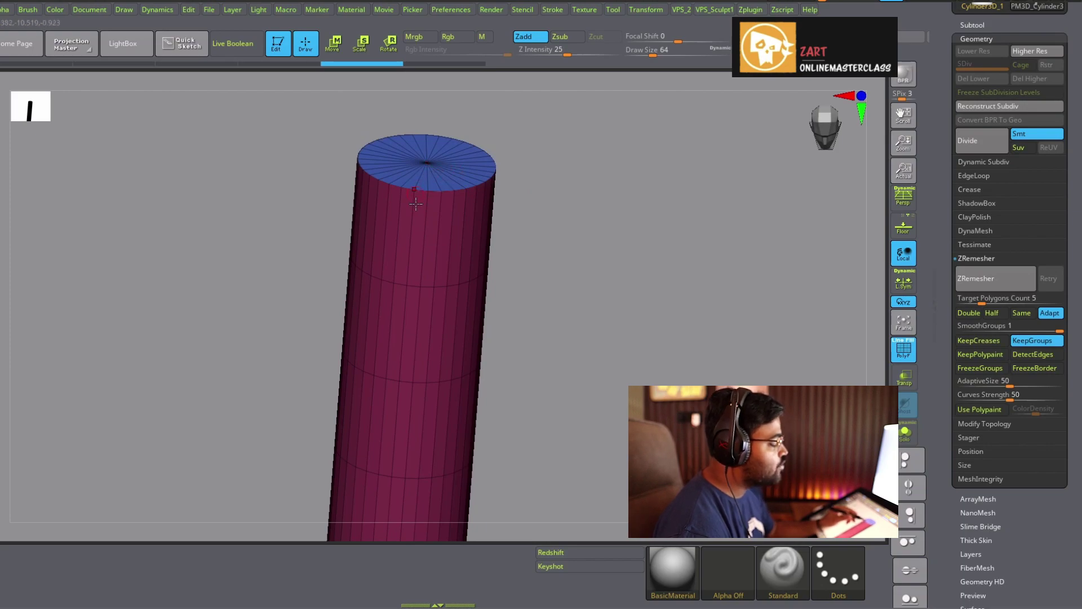
left_click(977, 299)
type("0.1")
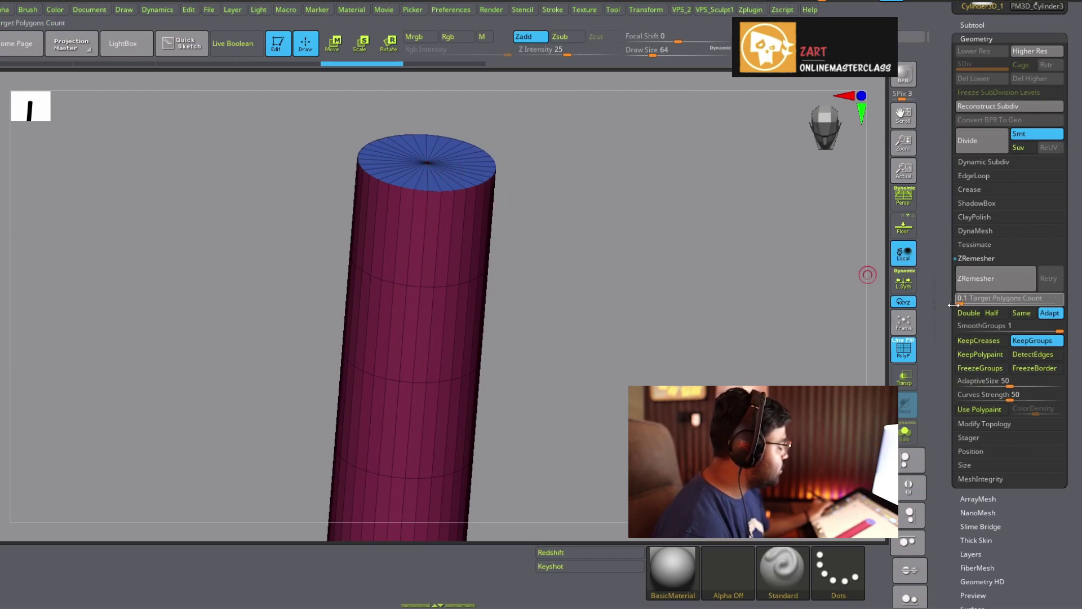
left_click(978, 304)
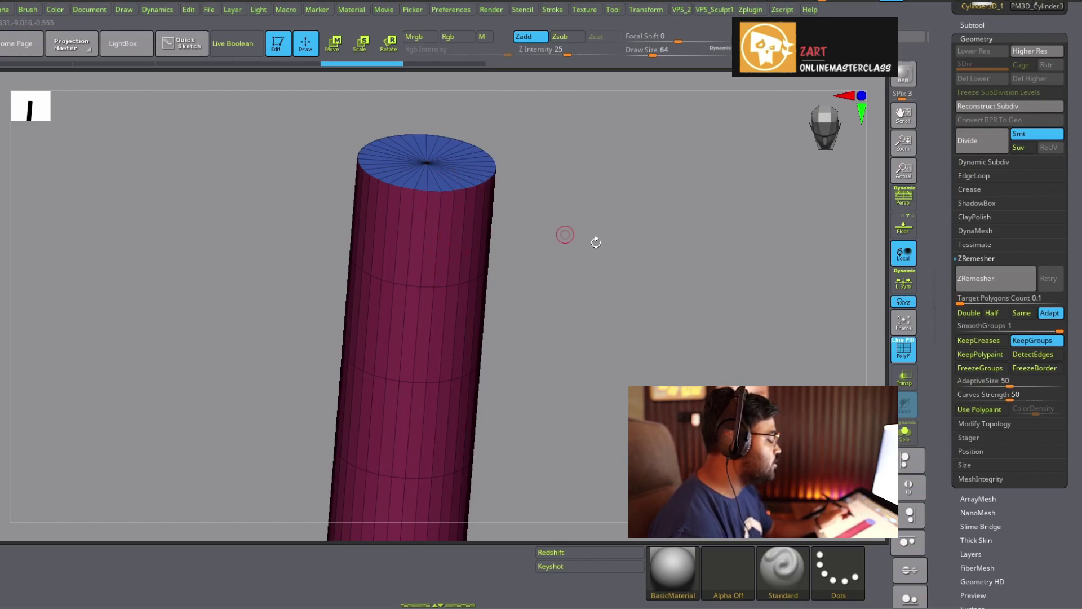
left_click_drag(595, 242, 592, 222, "shift")
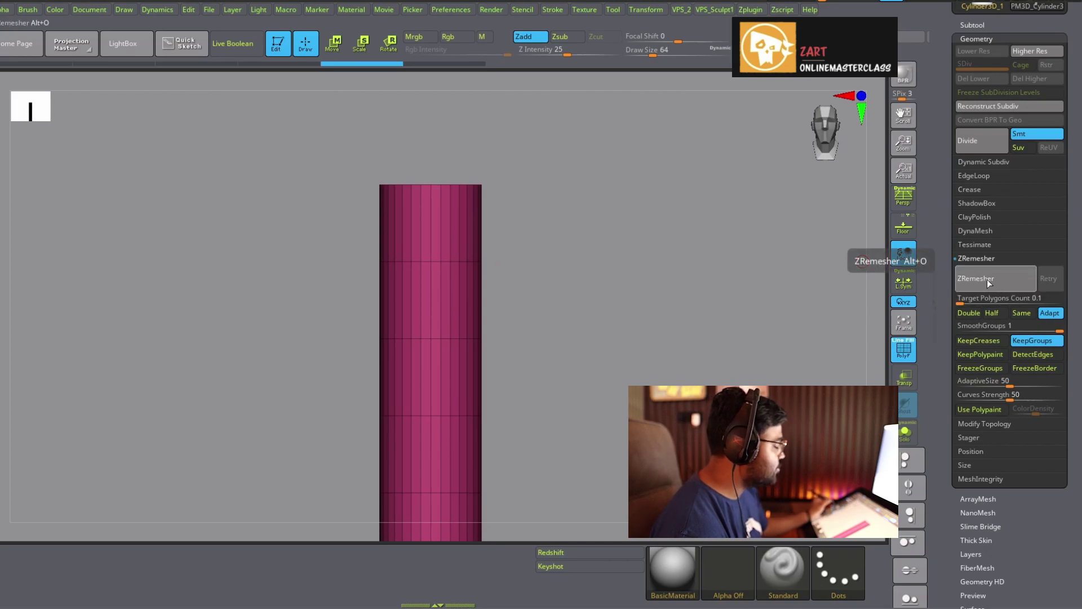
Remesh the cylinder with ZRemesher at Target Polygons Count 0.5 for a coarser quad grid
left_click_drag(594, 273, 464, 274)
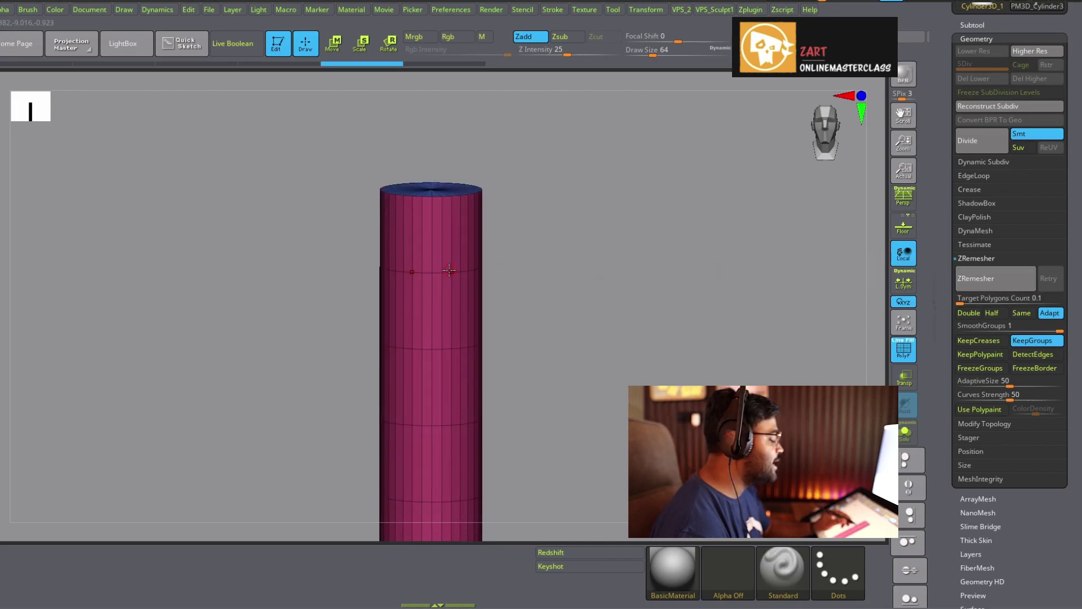
left_click(970, 297)
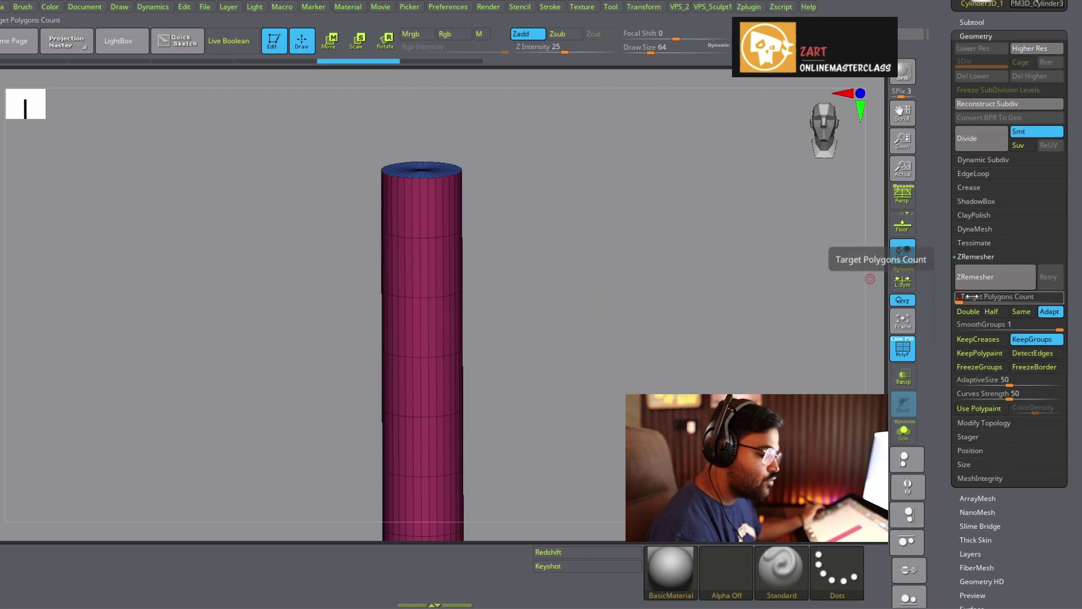
type("5")
key("Return")
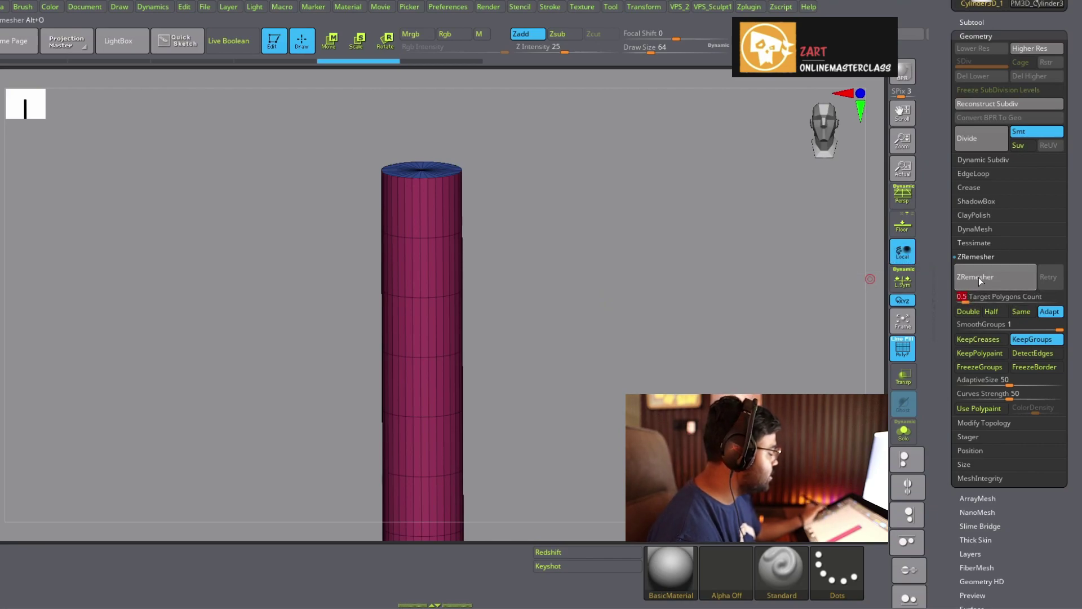
left_click(978, 277)
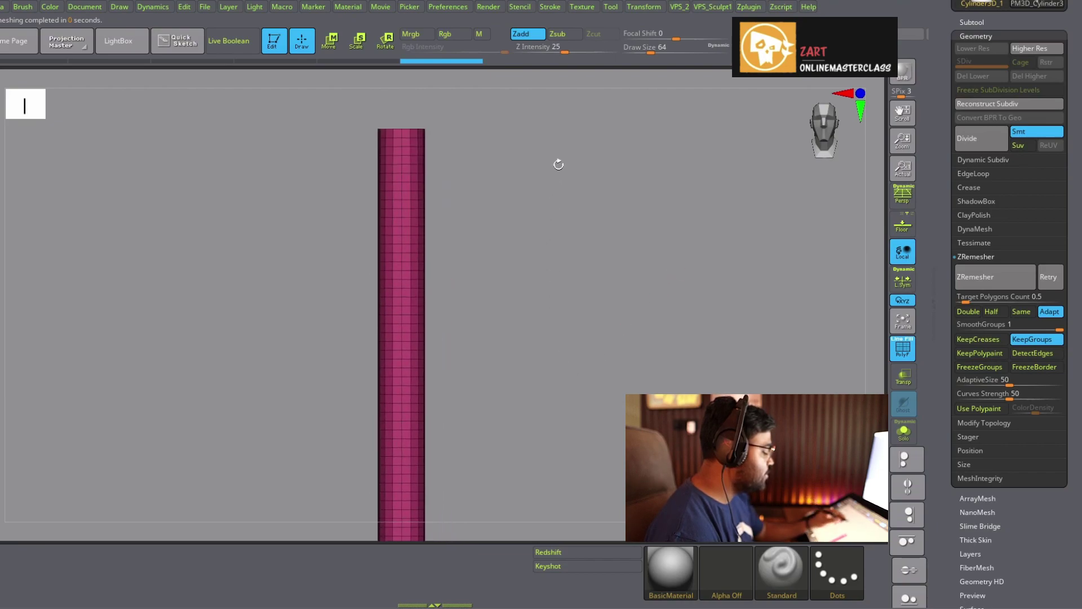
mouse_move(558, 164)
left_mouse_down()
mouse_move(565, 316)
mouse_move(599, 265)
mouse_move(599, 319)
mouse_move(520, 260)
left_mouse_up()
key("ctrl+shift")
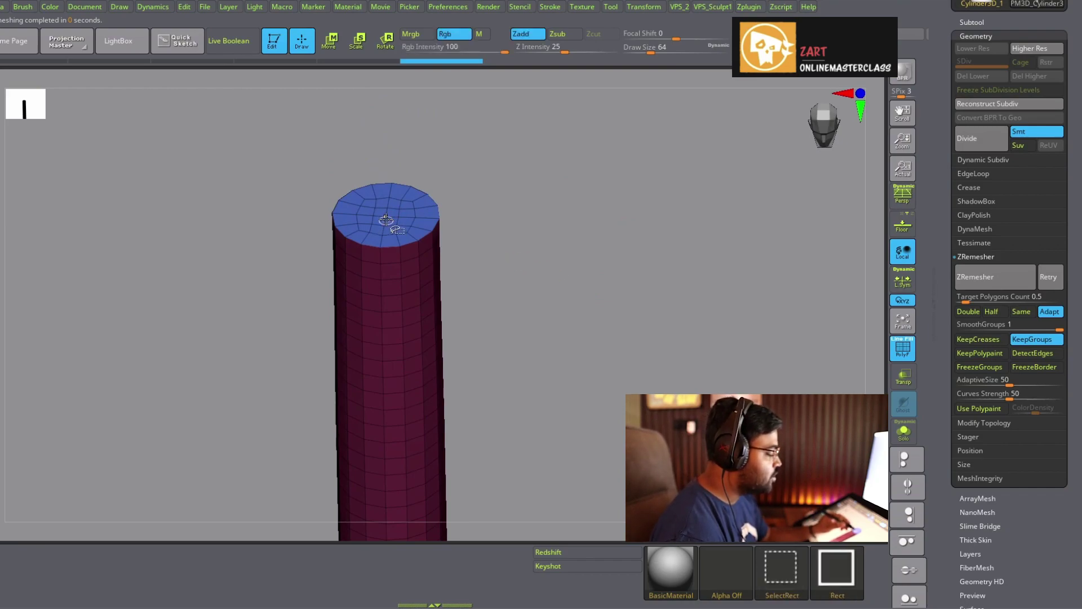
Hide the end cap polygroups with Ctrl+Shift clicks, leaving an open tube section visible
left_click(386, 217, "ctrl+shift")
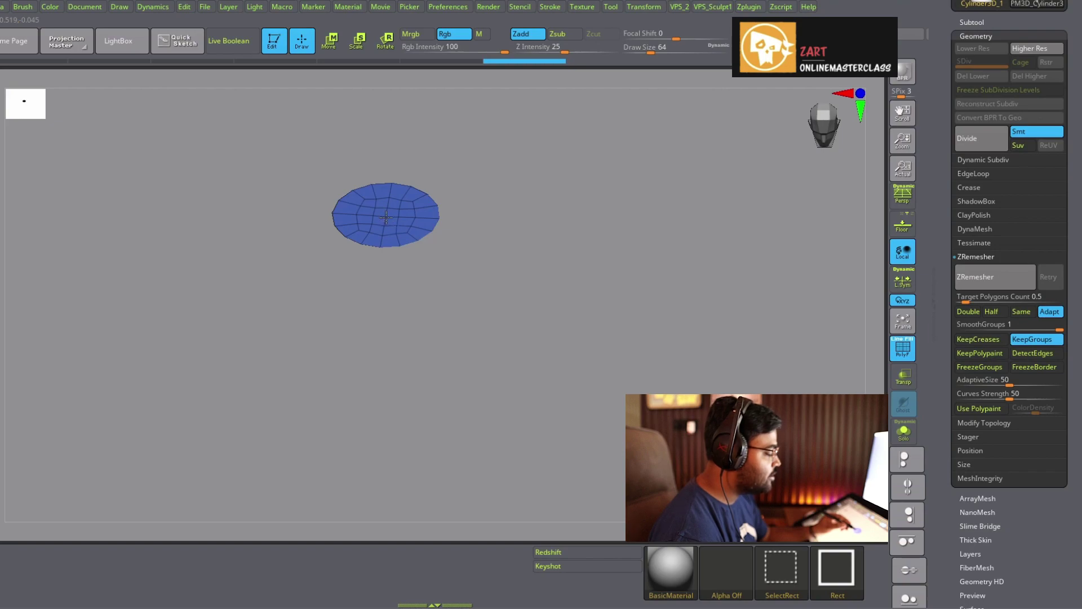
left_click(479, 169, "ctrl+shift")
left_click_drag(546, 237, 569, 253)
left_click(472, 282, "ctrl+alt+shift")
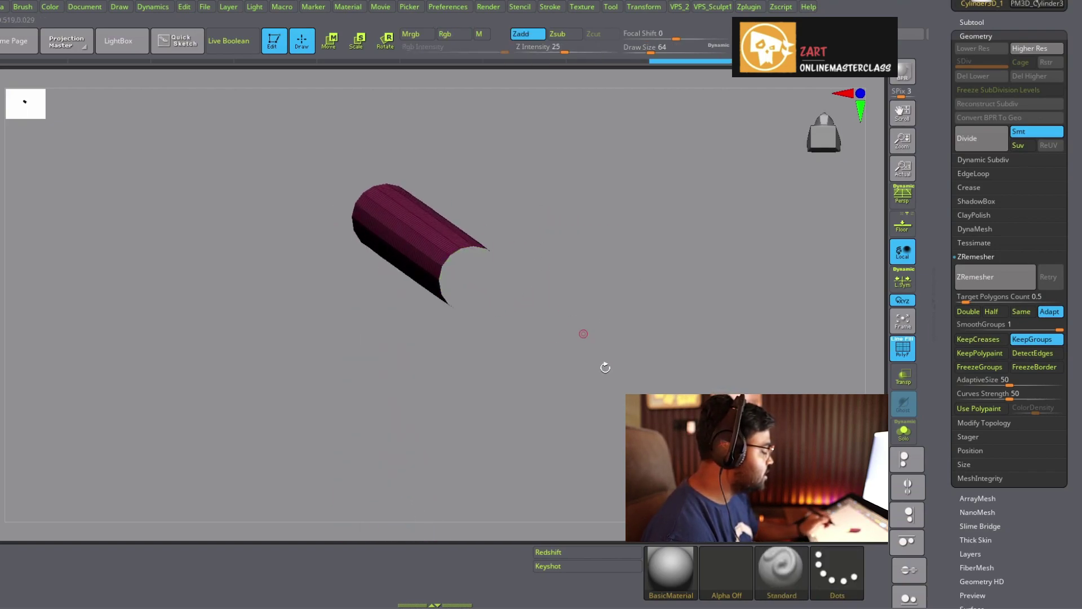
left_click_drag(1034, 529, 1053, 375)
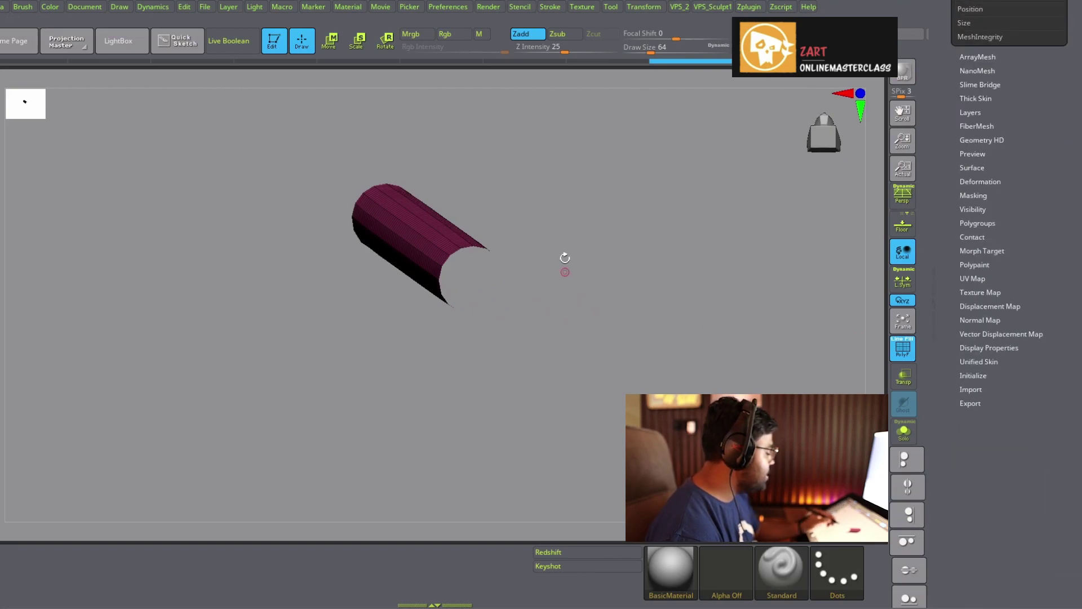
mouse_move(565, 257)
left_mouse_down()
mouse_move(604, 302)
mouse_move(515, 255)
mouse_move(596, 377)
left_mouse_up()
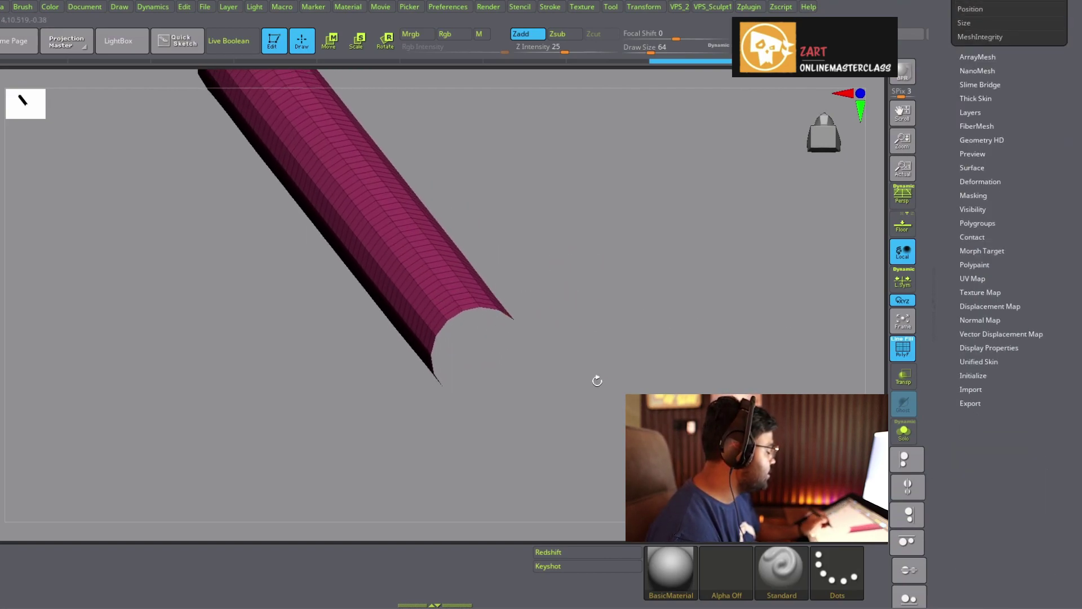
Enable Double in Display Properties so both sides of the tube walls render
left_click(977, 347)
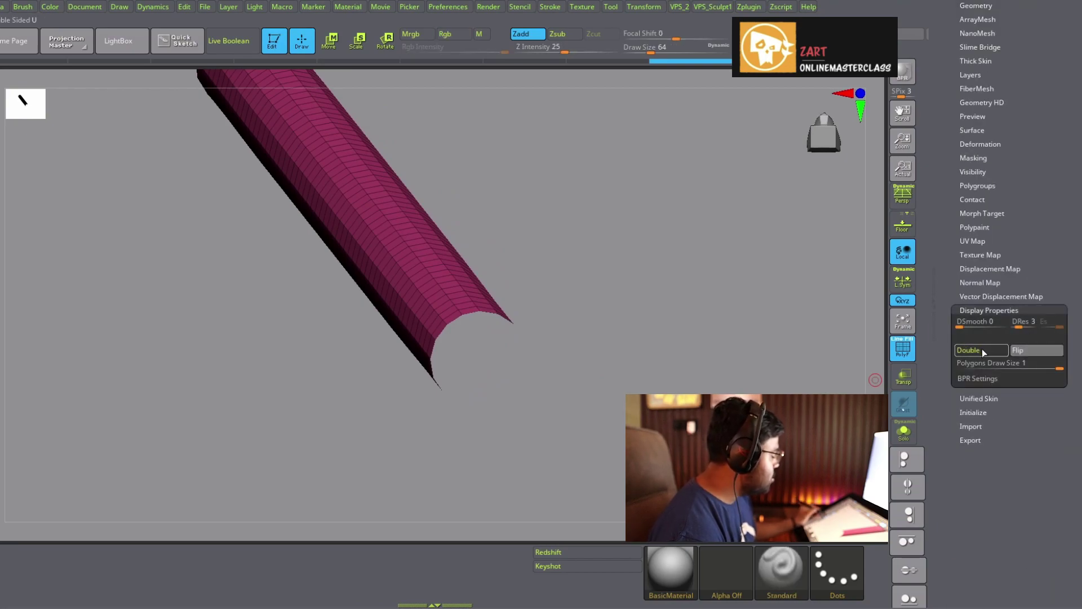
left_click(980, 349)
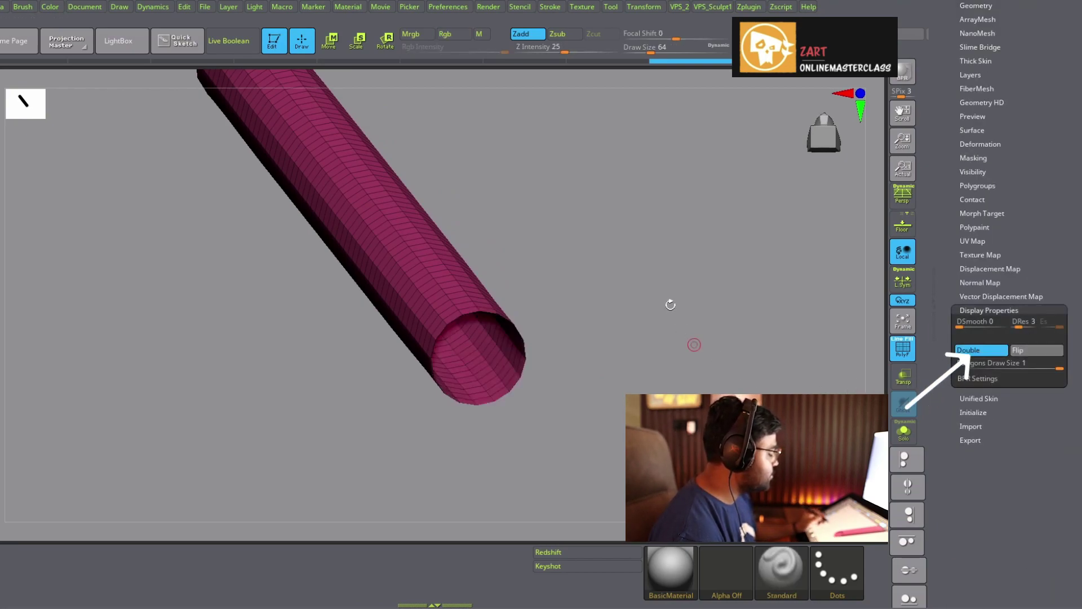
mouse_move(670, 305)
left_mouse_down()
mouse_move(653, 348)
mouse_move(658, 310)
mouse_move(652, 387)
left_mouse_up()
scroll(1025, 323, "up", 5)
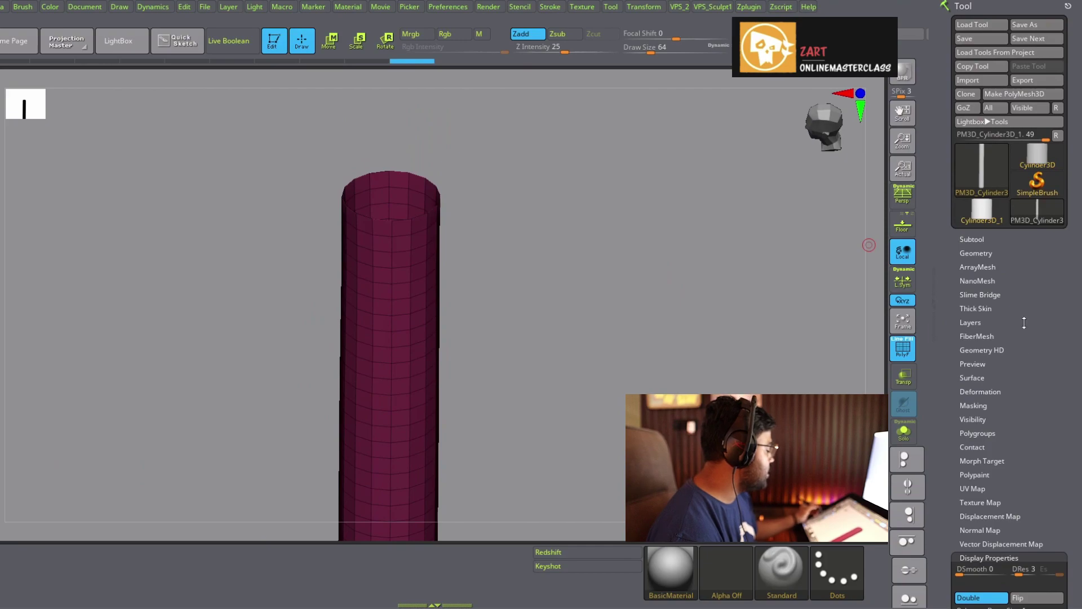
left_click(976, 254)
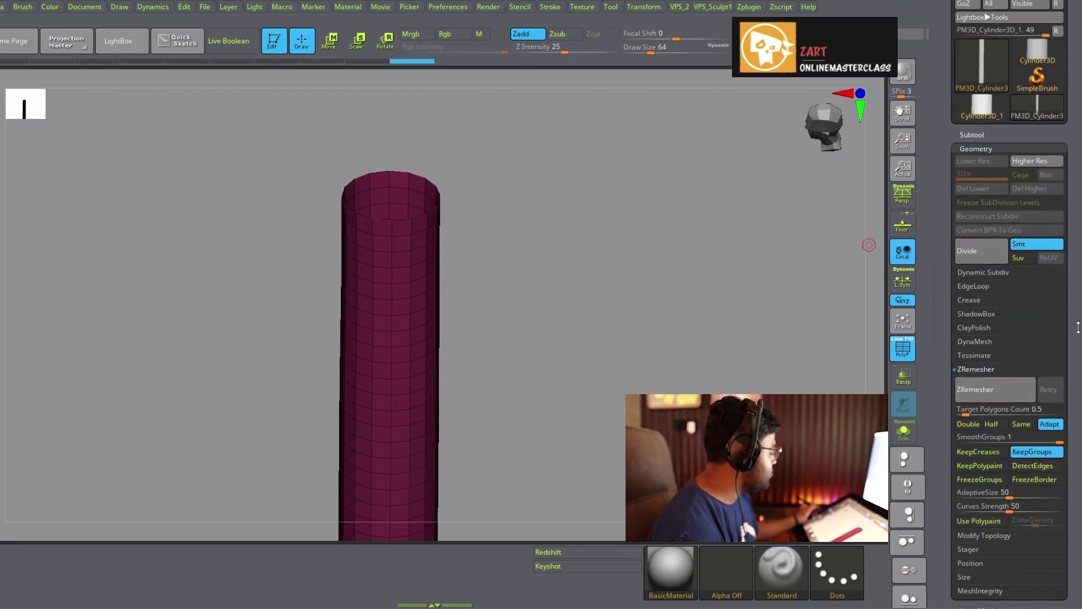
scroll(1012, 366, "down", 5)
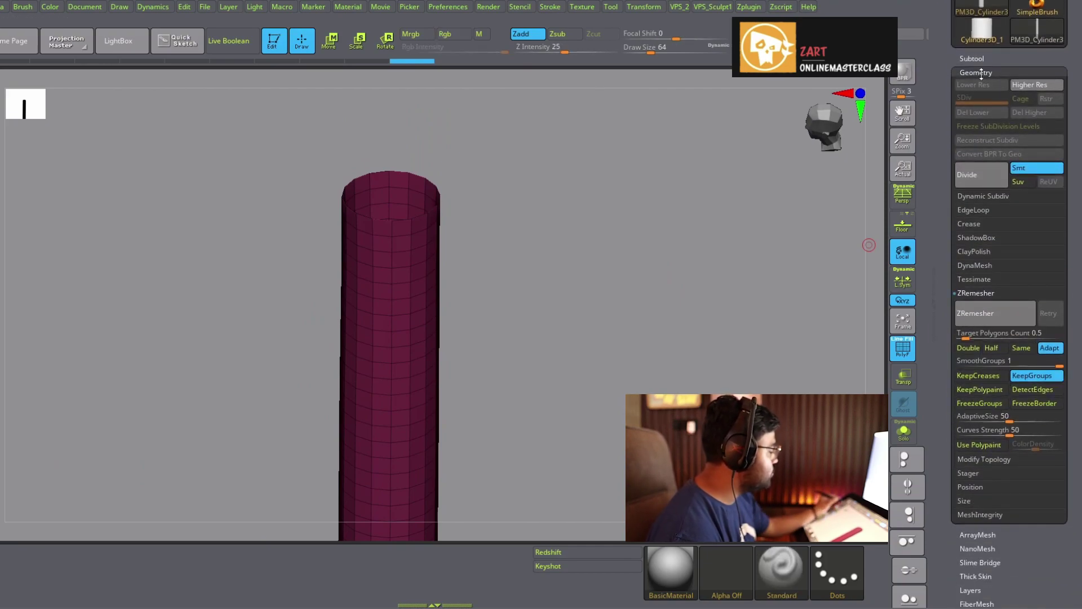
Delete the hidden cap polygons with Del Hidden under Geometry > Modify Topology
left_click(989, 459)
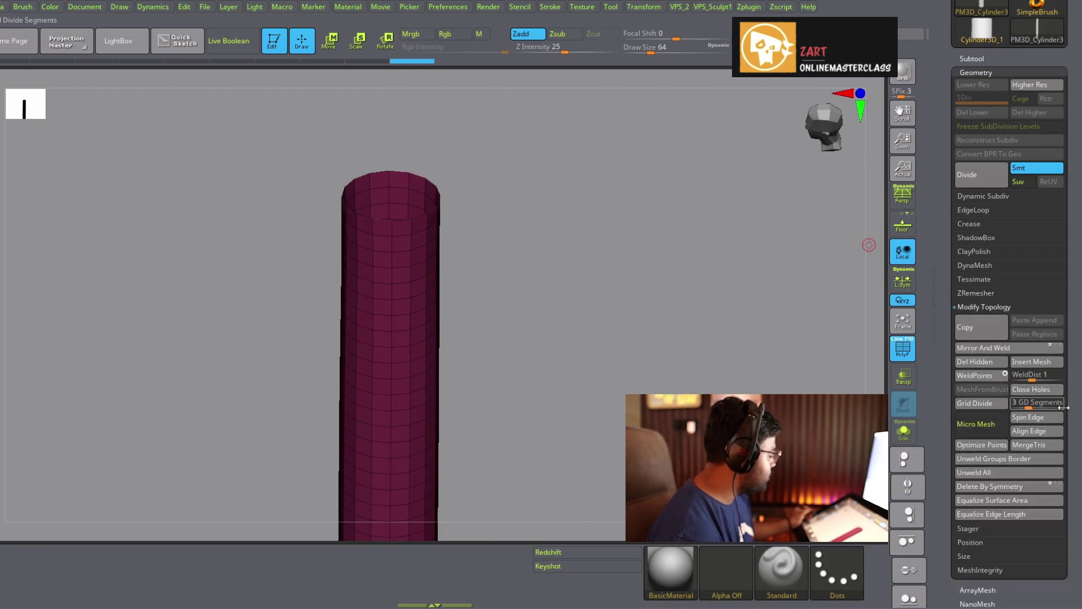
left_click(981, 363)
mouse_move(627, 231)
left_mouse_down()
mouse_move(630, 277)
mouse_move(632, 259)
left_mouse_up()
Unhide all remaining polygroups and return to a straight front view
key("ctrl+shift")
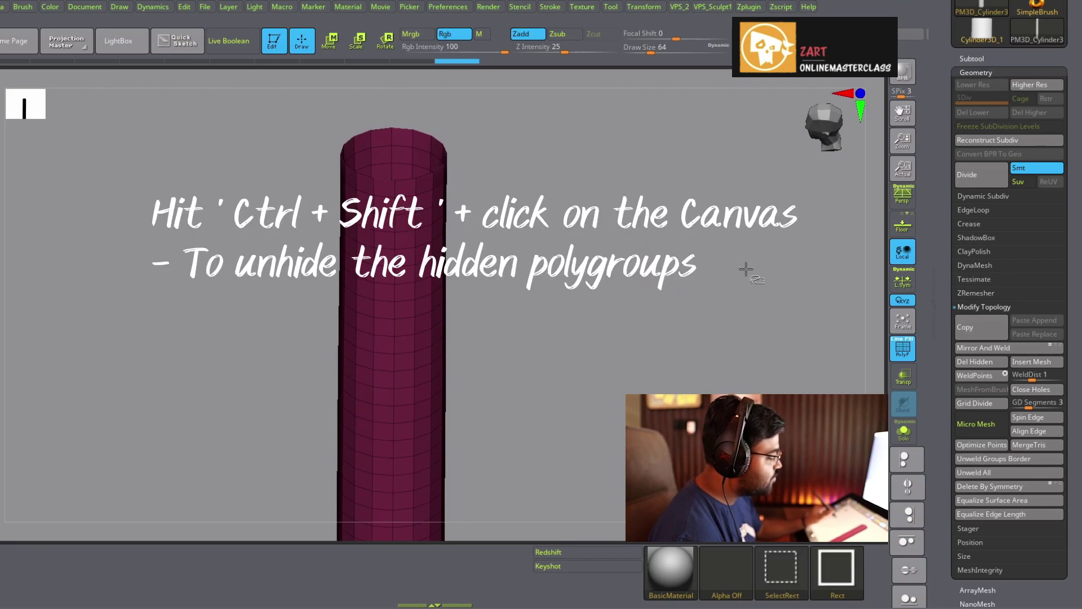
left_click(500, 194, "ctrl+shift")
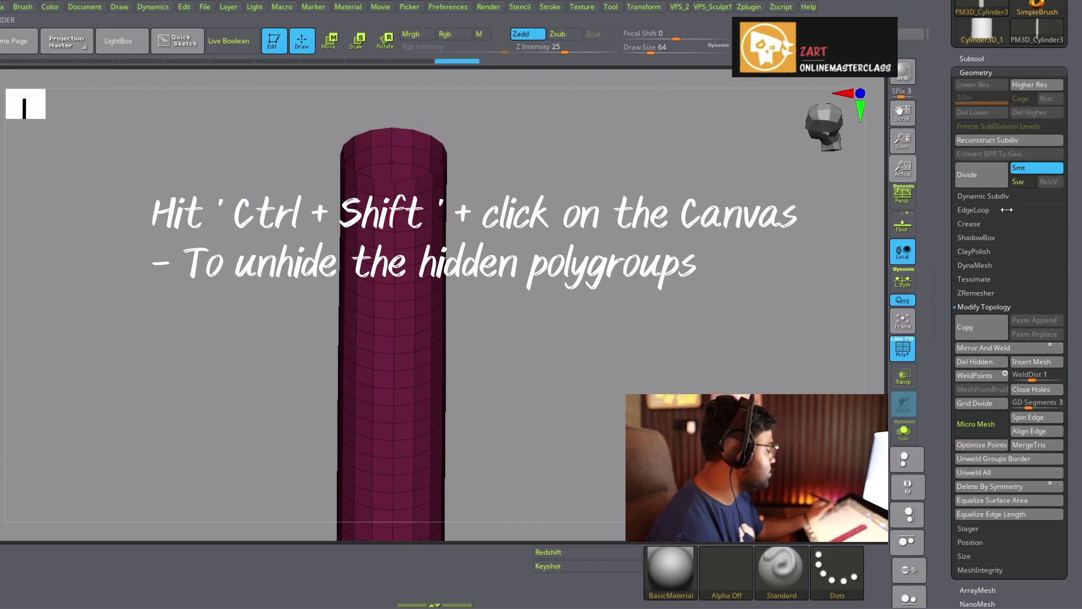
left_click_drag(1007, 209, 1060, 340)
mouse_move(794, 258)
left_mouse_down()
mouse_move(641, 237)
mouse_move(653, 278)
mouse_move(604, 293)
left_mouse_up()
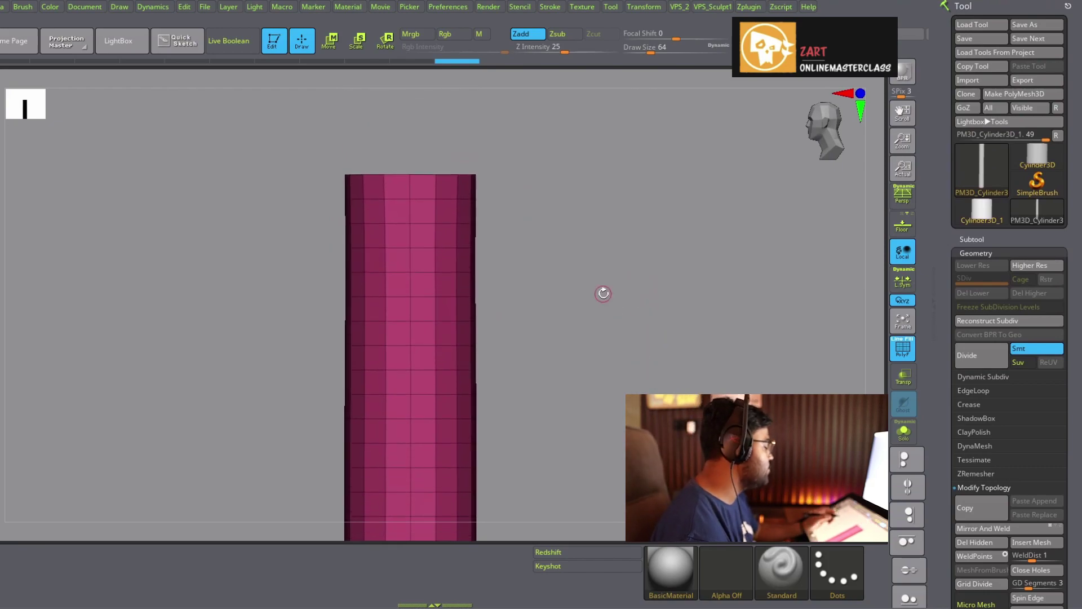
Draw a new Cylinder3D_1 on the canvas and convert it to polymesh PM3D_Cylinder3D_2
left_click(982, 170)
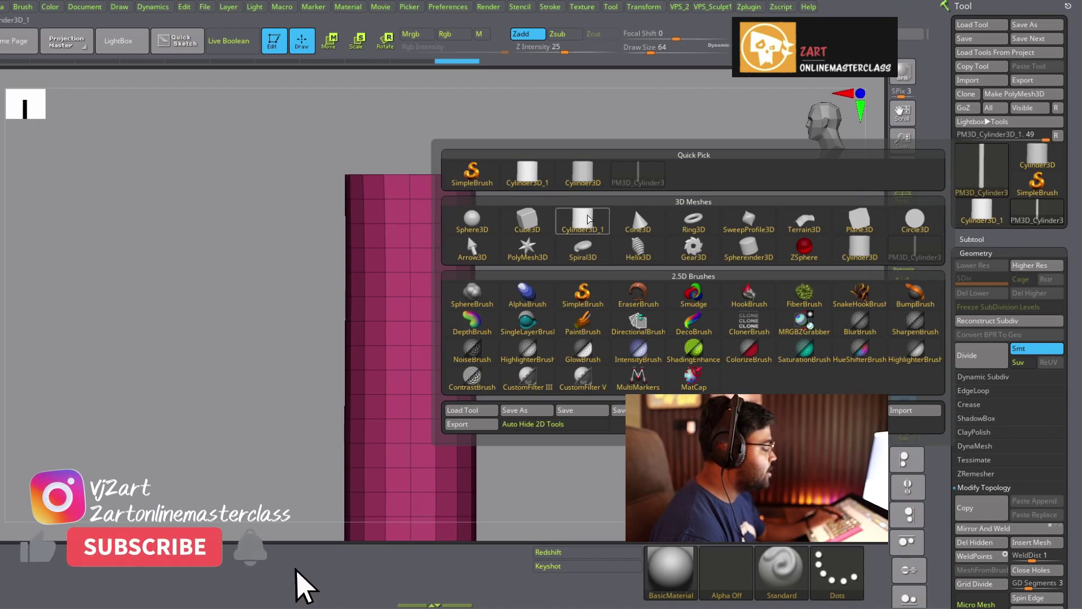
mouse_move(583, 222)
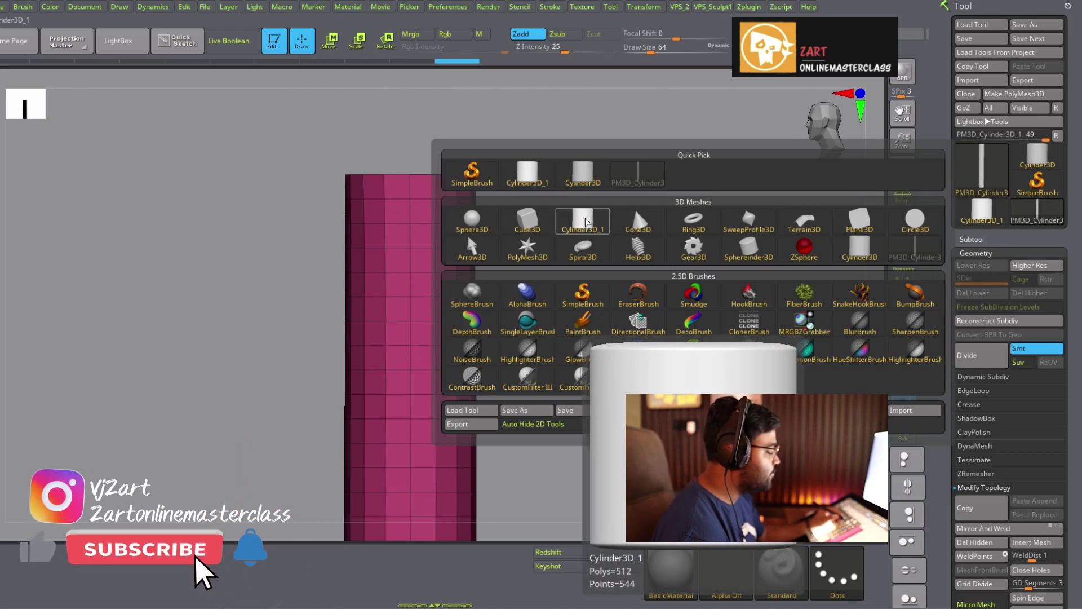
left_click(587, 221)
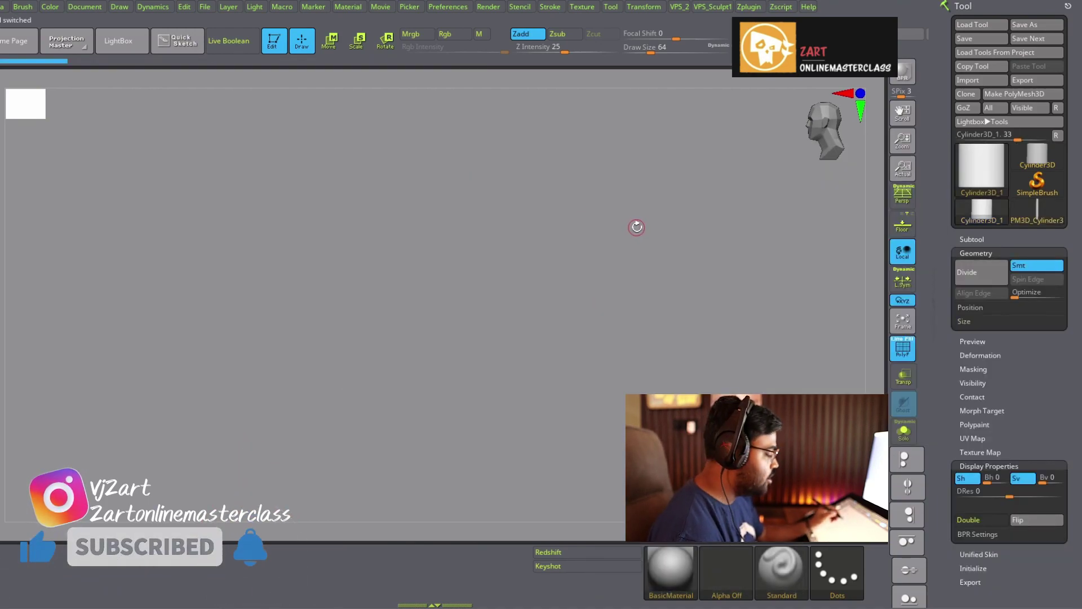
mouse_move(750, 235)
left_mouse_down()
mouse_move(710, 239)
mouse_move(683, 268)
mouse_move(669, 206)
left_mouse_up()
left_click(1012, 95)
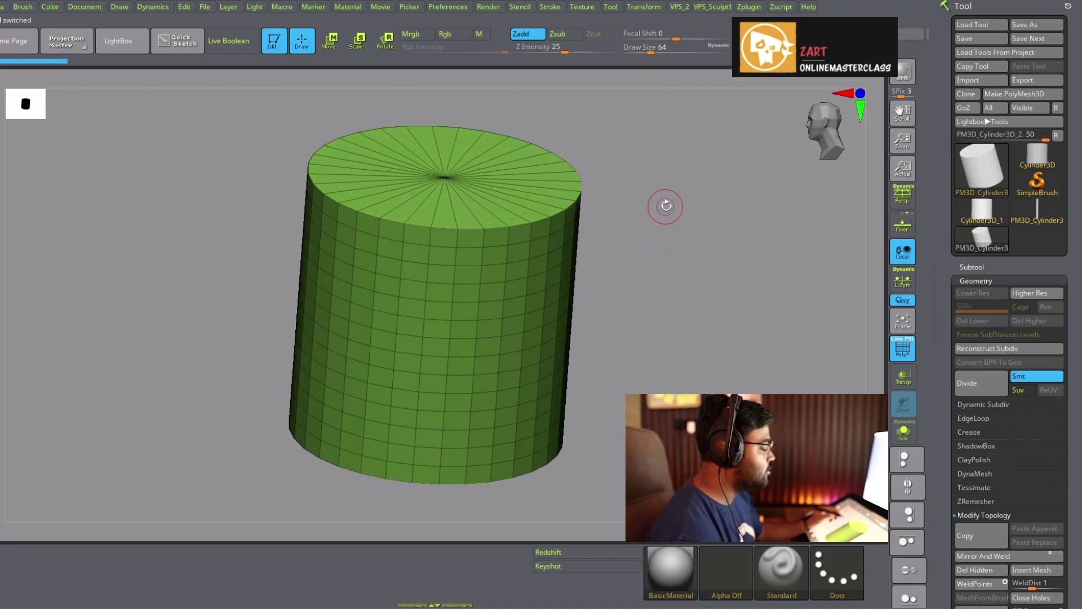
Squash the cylinder with the gizmo into a thin flat disc and frame it
key("w")
left_click_drag(438, 272, 436, 417)
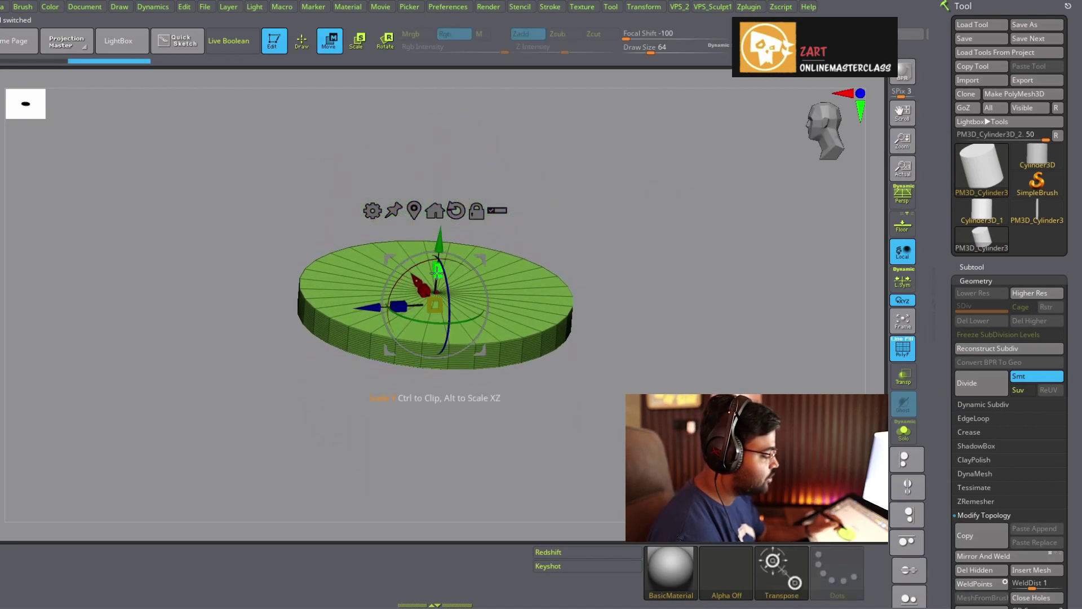
left_click_drag(438, 272, 435, 305)
key("q")
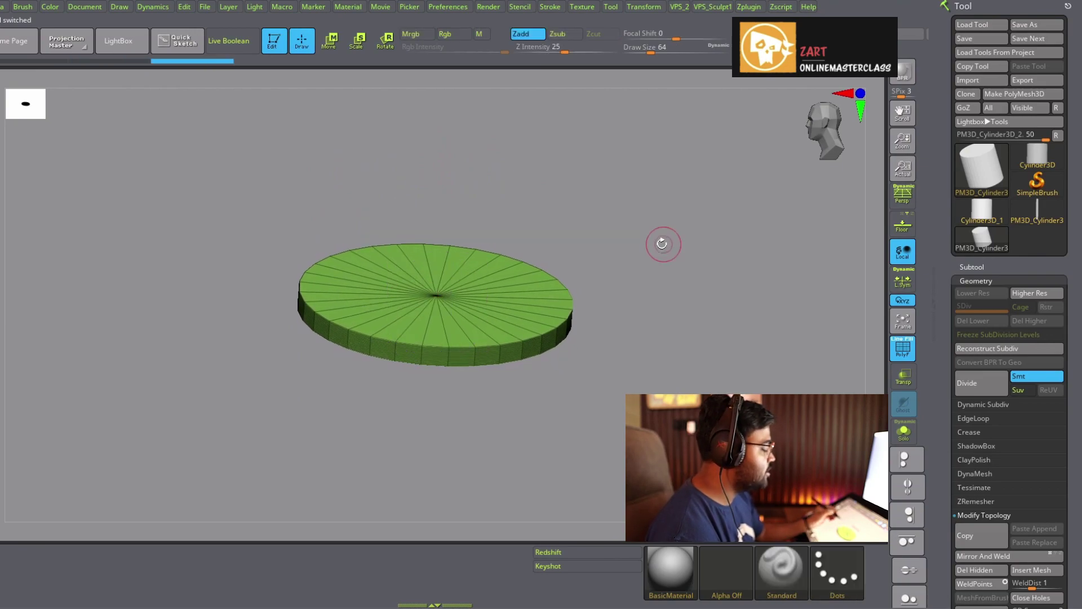
left_click_drag(660, 241, 694, 260)
key("f")
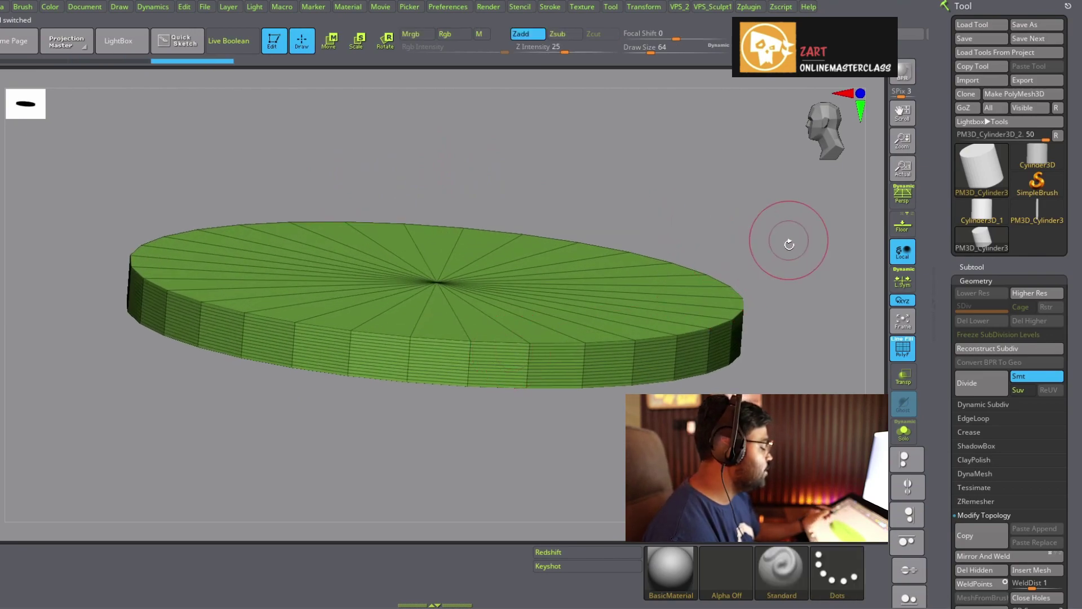
left_click_drag(784, 242, 876, 272)
Regroup the disc by edges into a blue top cap and magenta sides
scroll(1045, 430, "down", 10)
scroll(1046, 429, "down", 3)
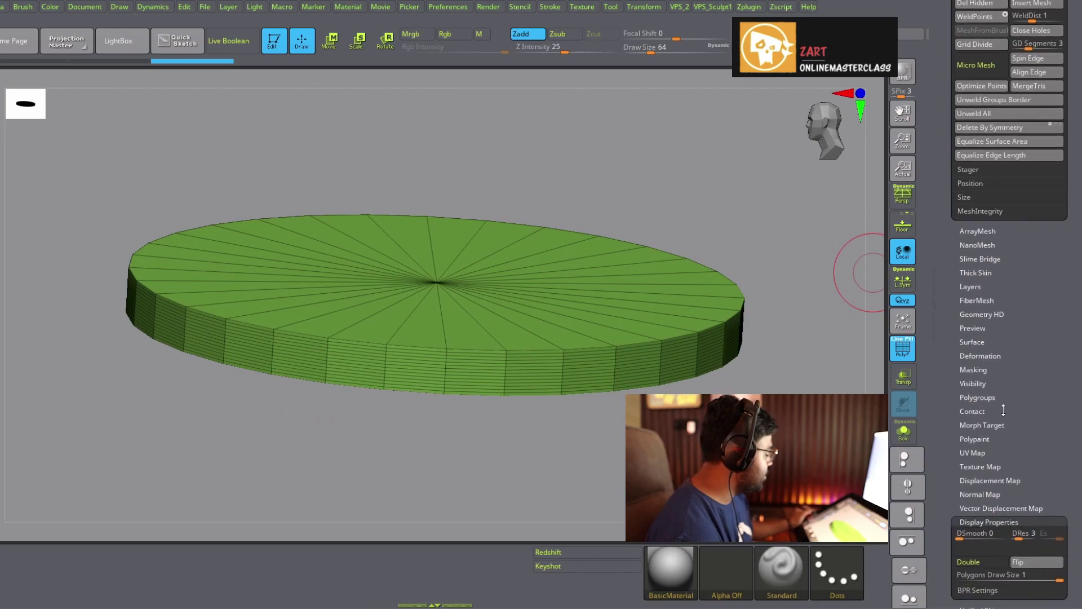
left_click(1014, 399)
left_click(1010, 402)
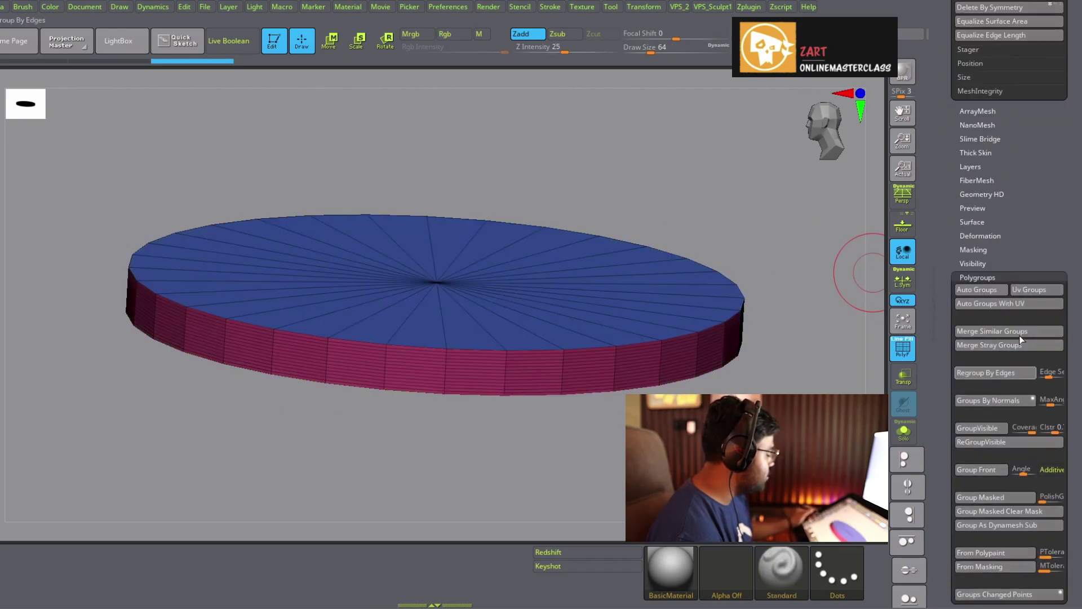
scroll(1014, 409, "up", 5)
scroll(1020, 410, "up", 5)
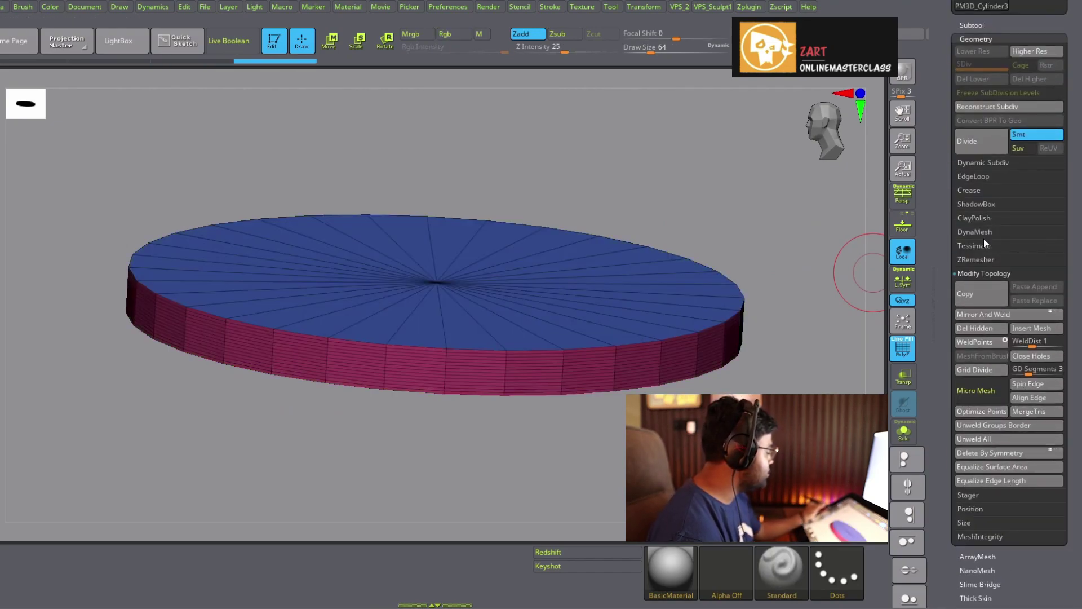
ZRemesh the disc at Target Polygons Count 0.2, keeping polygroups, into an even quad grid
left_click(975, 259)
left_click(1039, 343)
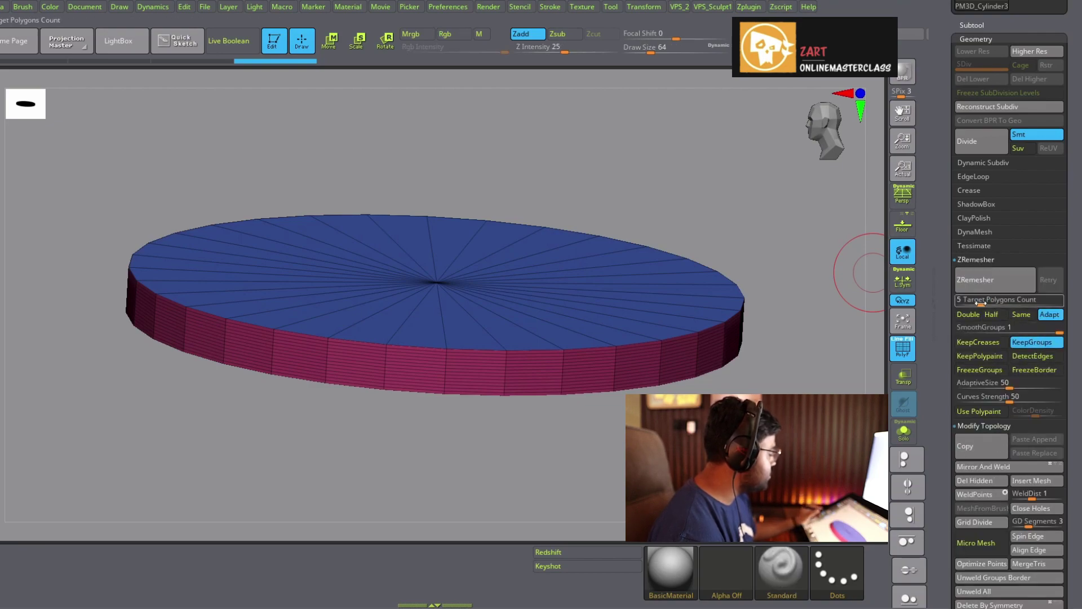
left_click(961, 302)
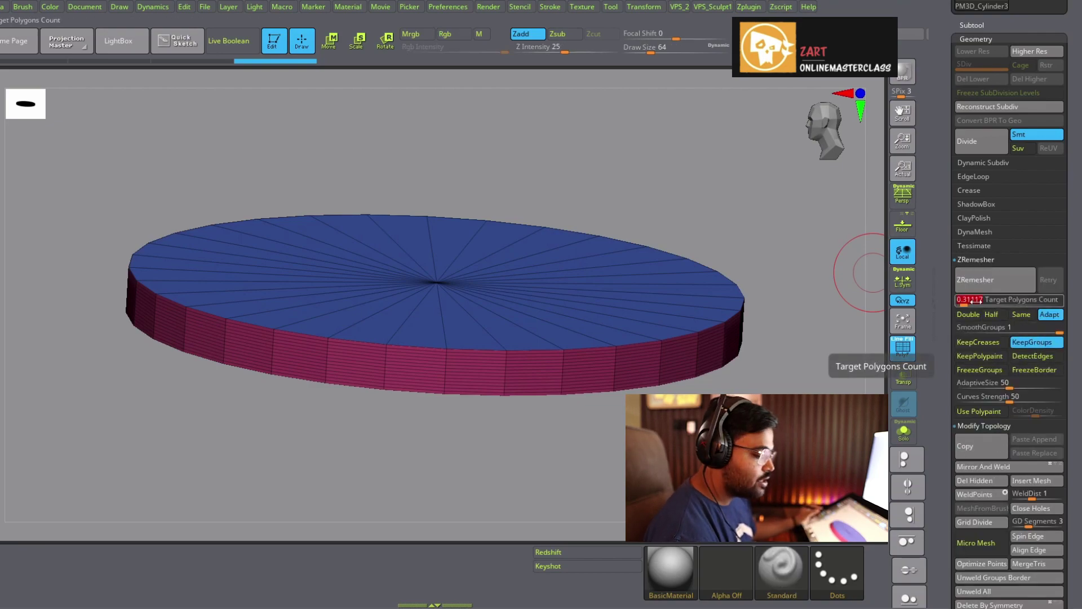
key("Return")
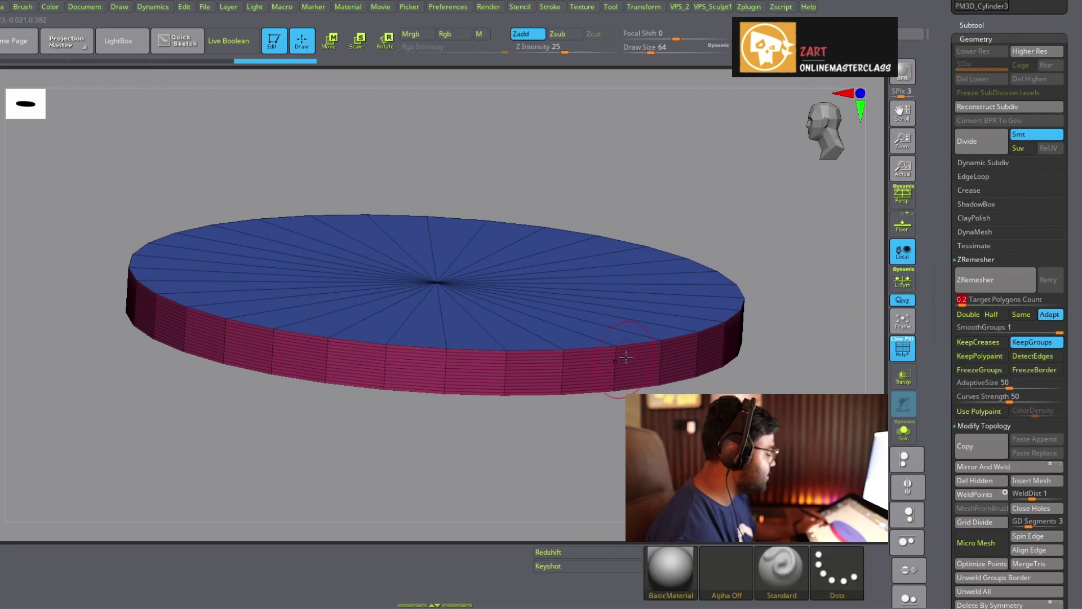
left_click_drag(622, 435, 583, 320)
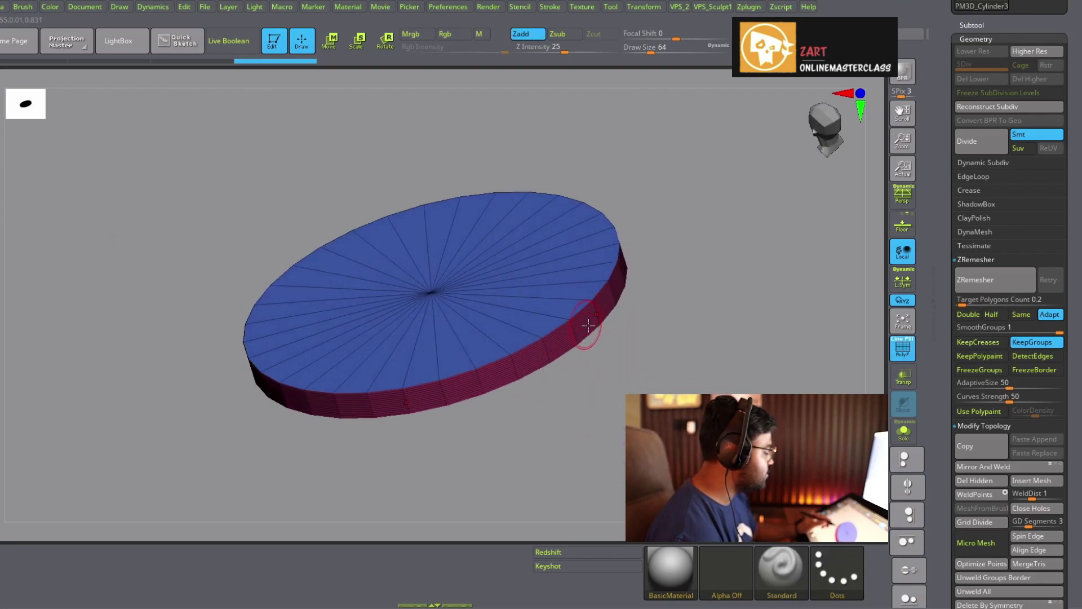
left_click(997, 281)
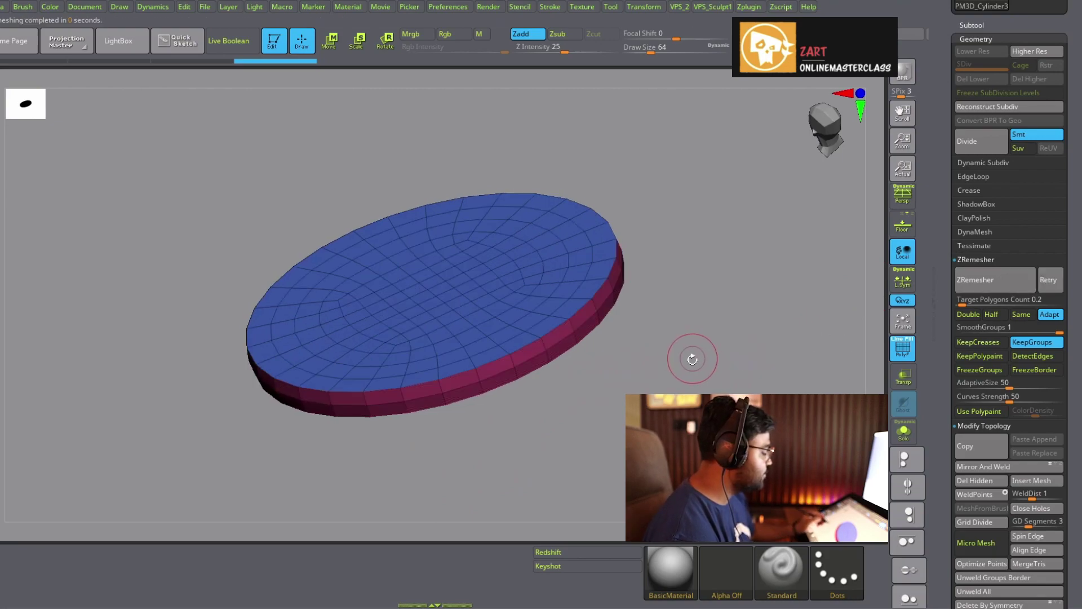
mouse_move(693, 358)
left_mouse_down()
mouse_move(698, 332)
mouse_move(725, 329)
mouse_move(757, 381)
mouse_move(779, 375)
mouse_move(733, 363)
mouse_move(727, 350)
mouse_move(699, 372)
mouse_move(725, 367)
mouse_move(695, 317)
left_mouse_up()
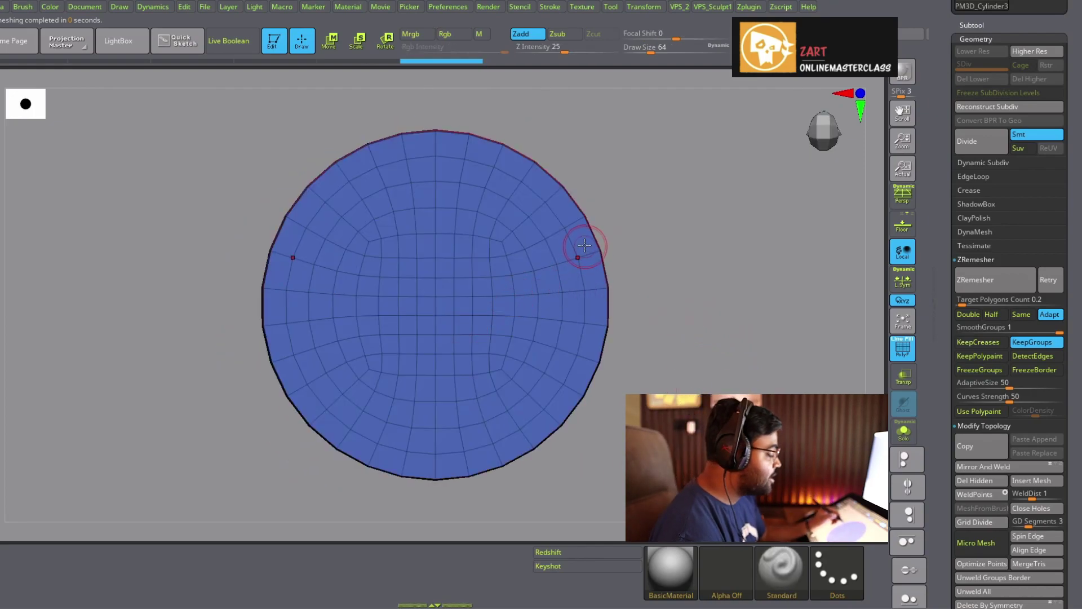
Scale the blue top cap down slightly with the gizmo, undoing an accidental squash
key("w")
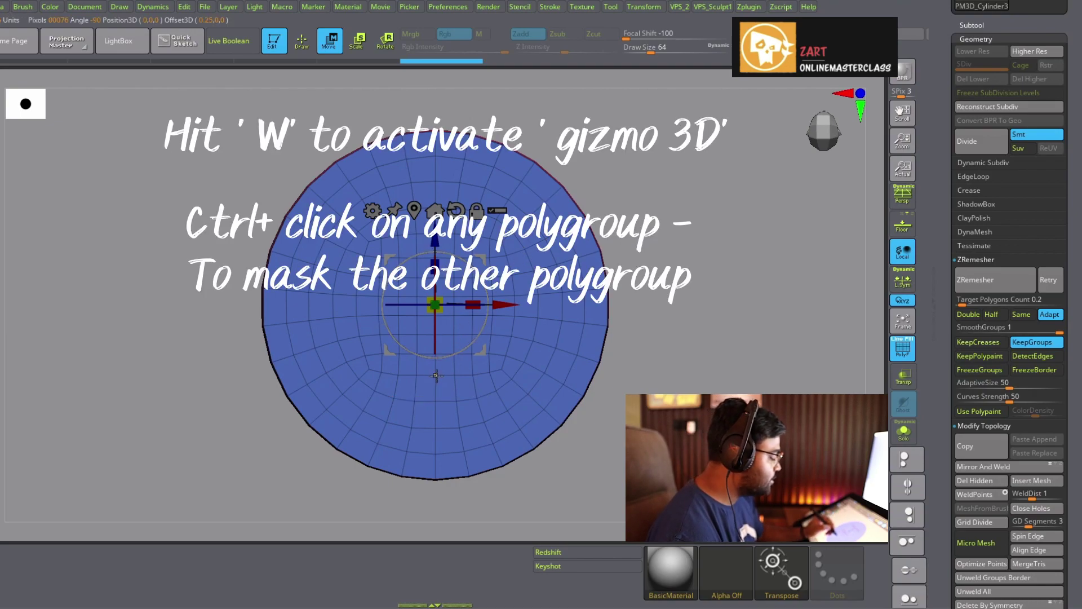
mouse_move(691, 246)
left_mouse_down()
mouse_move(718, 253)
mouse_move(547, 238)
mouse_move(596, 256)
mouse_move(524, 250)
left_mouse_up()
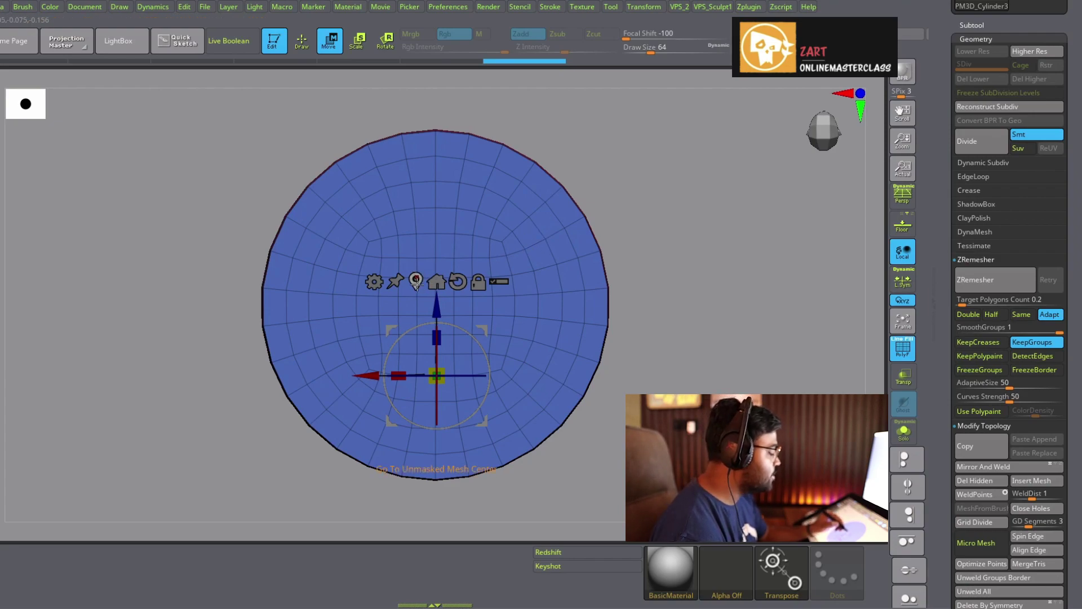
left_click(416, 282)
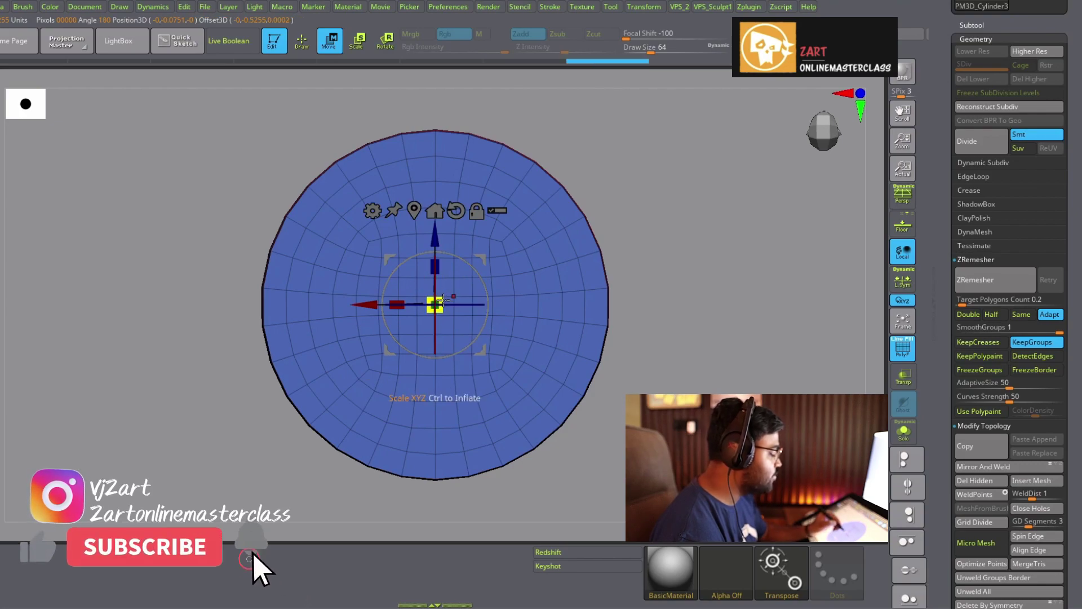
left_click_drag(444, 298, 441, 308)
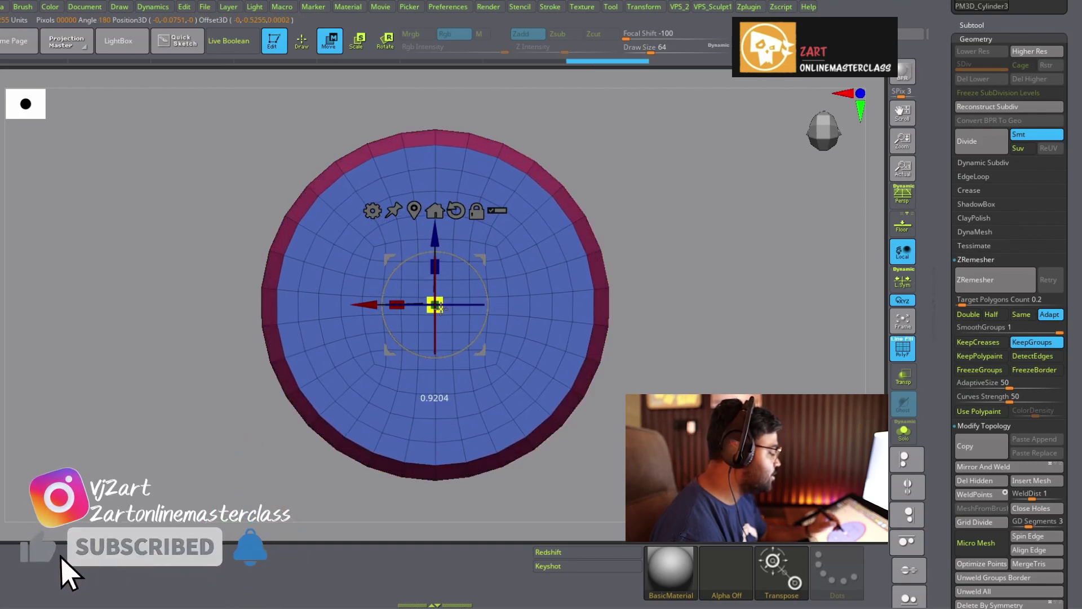
left_click_drag(361, 304, 372, 305)
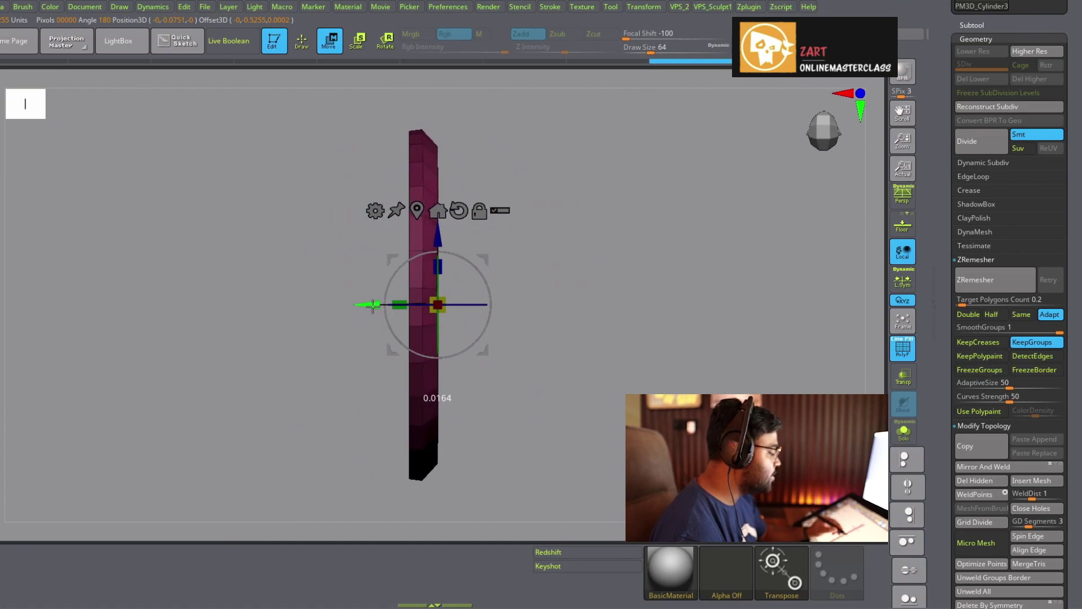
key("ctrl+z")
left_click_drag(440, 305, 449, 299)
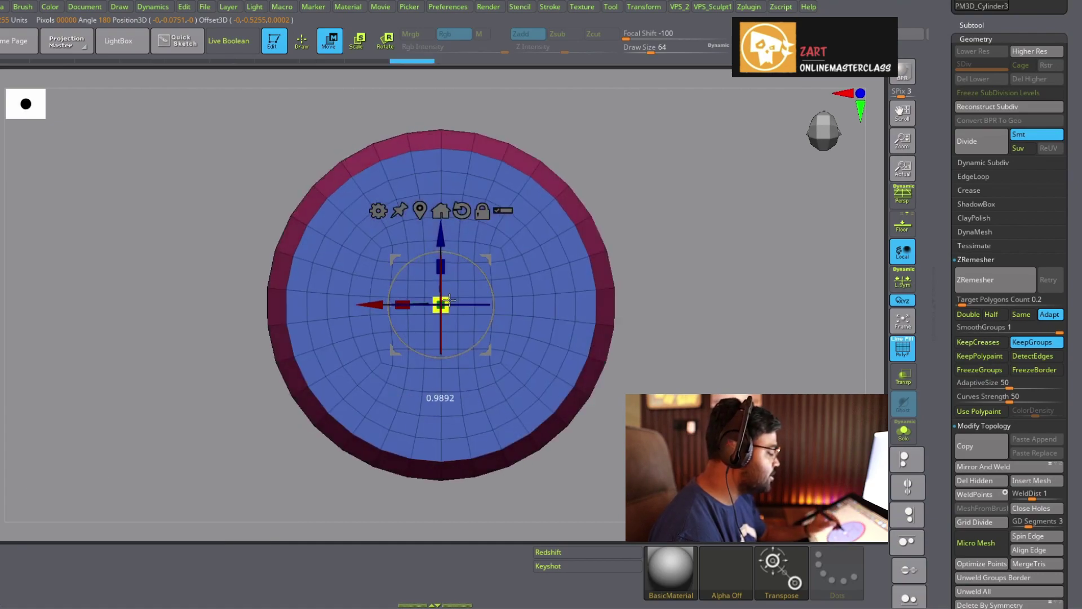
key("q")
mouse_move(655, 223)
left_mouse_down()
mouse_move(708, 233)
mouse_move(679, 227)
mouse_move(609, 249)
mouse_move(695, 231)
left_mouse_up()
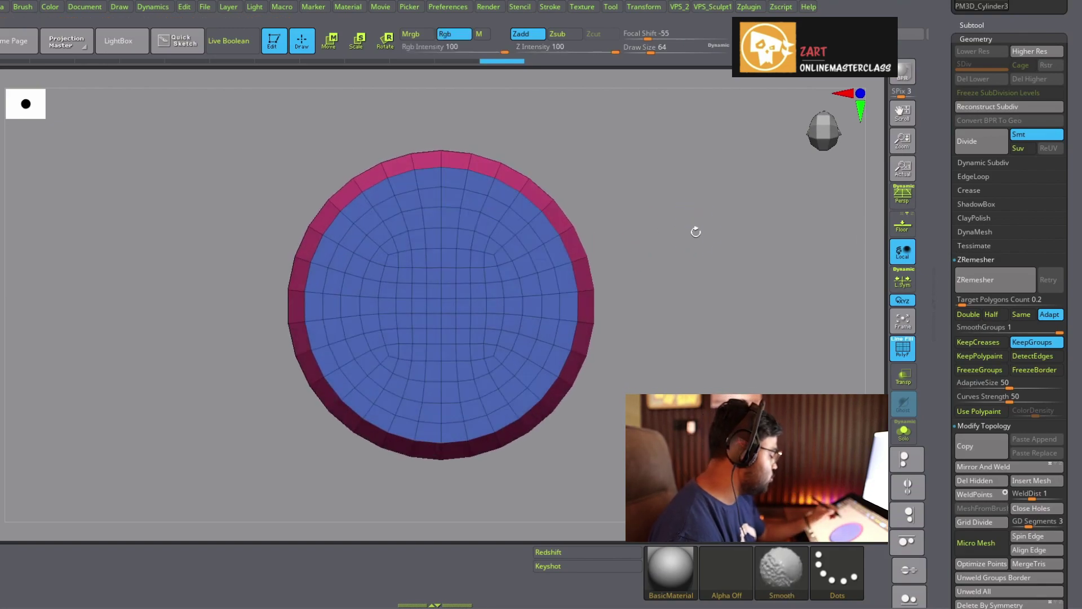
Isolate the band of faces around the cap and make it a new polygroup
key("ctrl+shift")
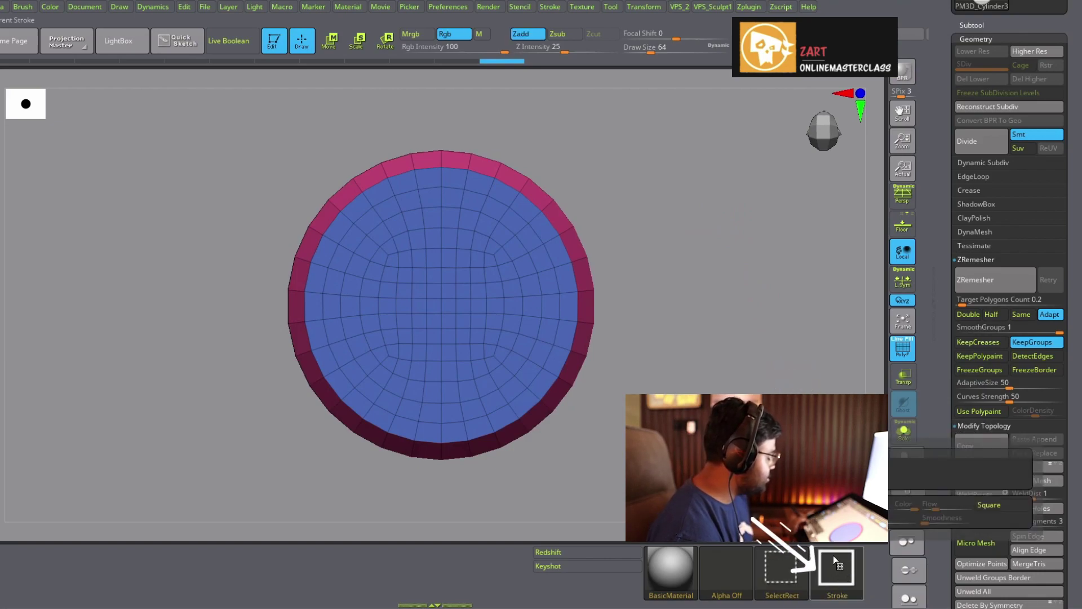
left_click(562, 265, "ctrl+shift")
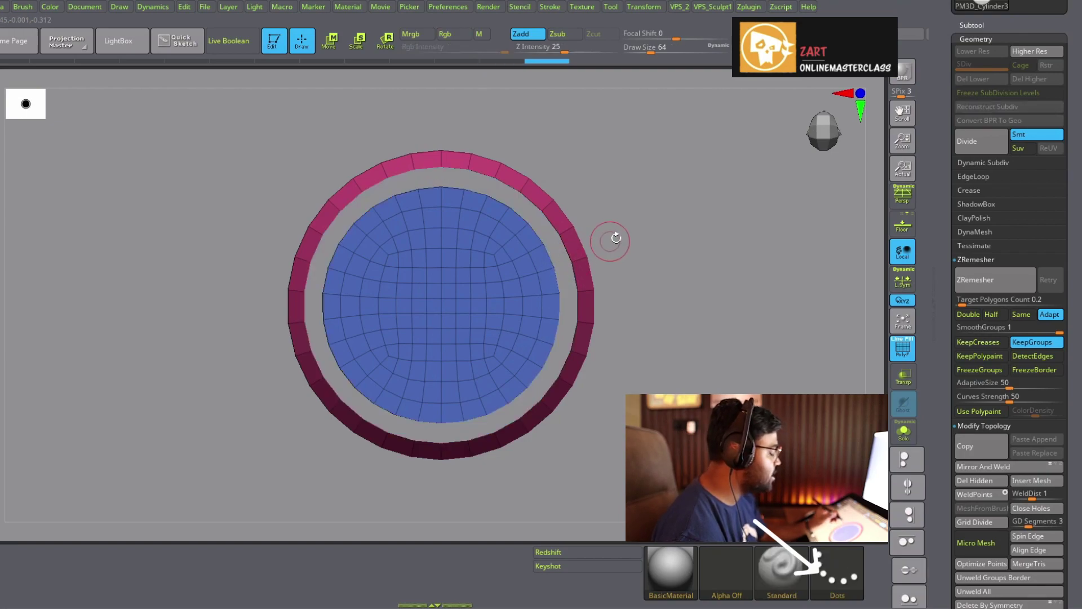
mouse_move(611, 239)
left_mouse_down()
mouse_move(634, 218)
mouse_move(547, 230)
left_mouse_up()
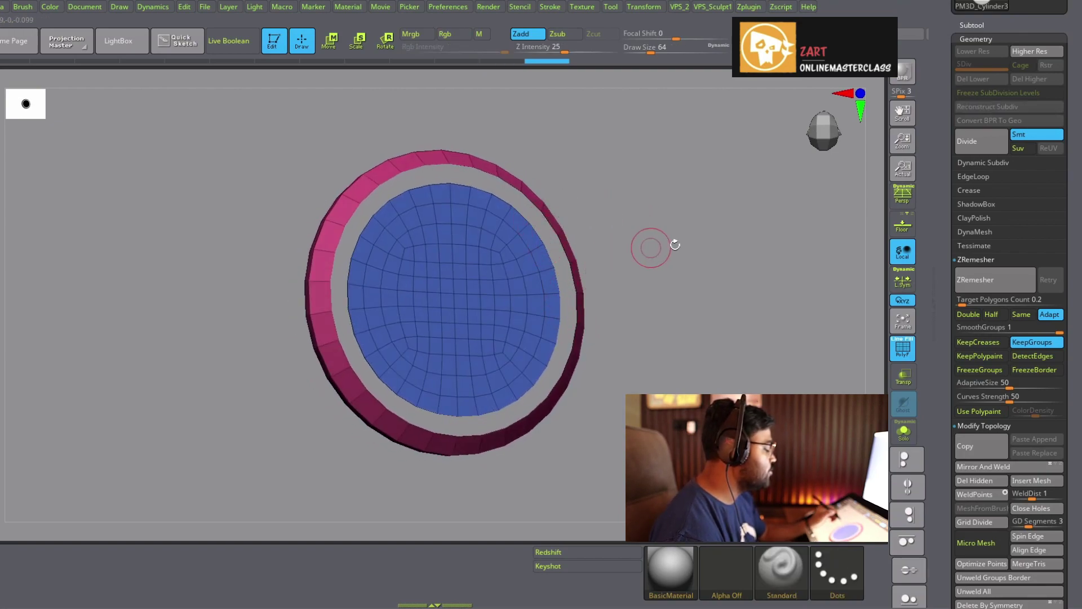
left_click(732, 260, "ctrl+shift")
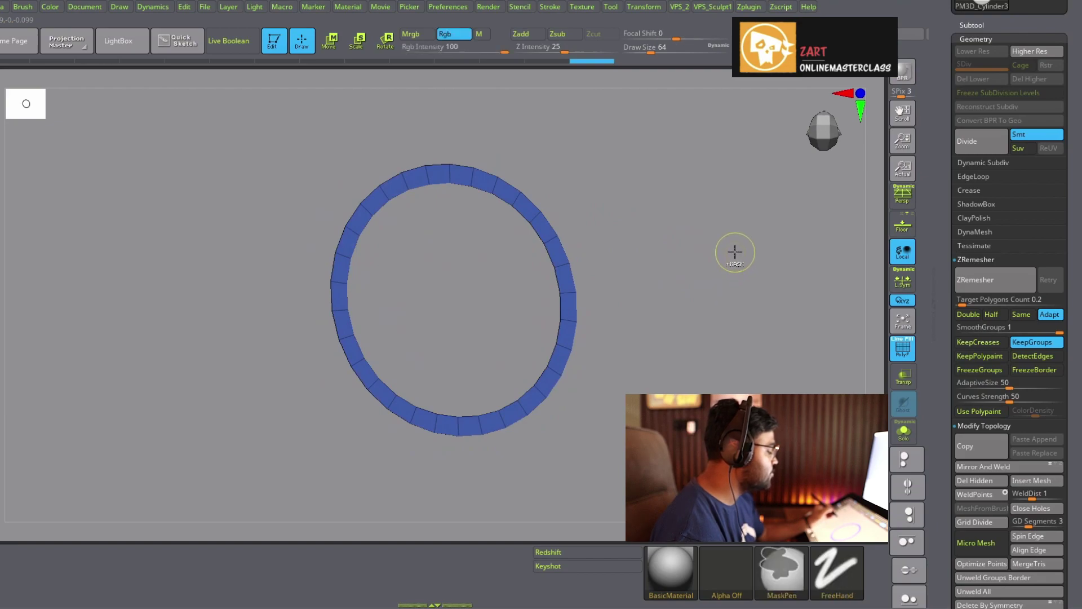
key("ctrl+w")
left_click_drag(727, 246, 568, 299)
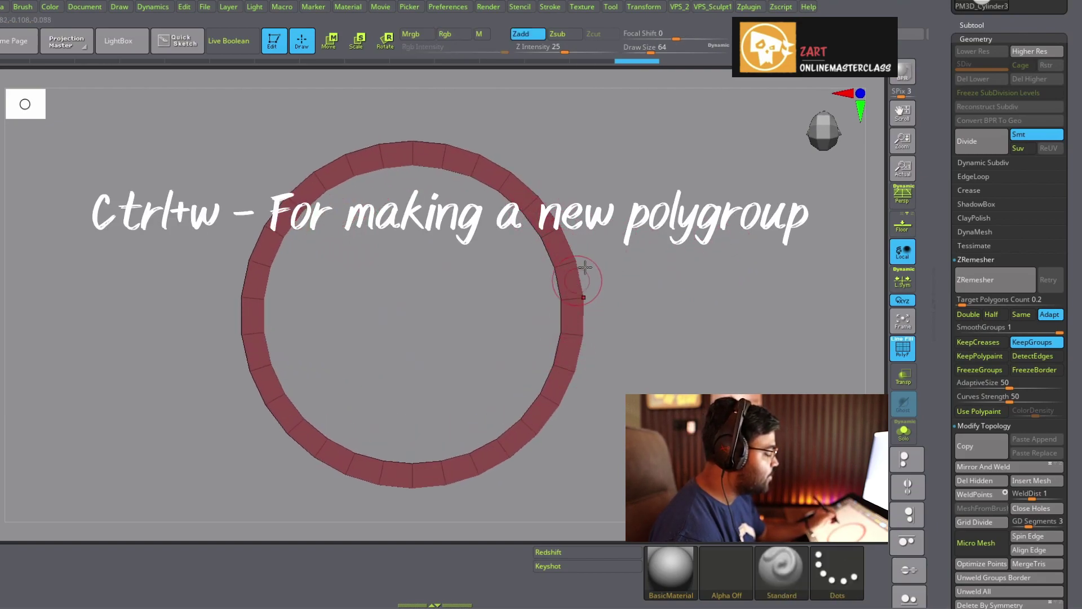
Unhide all the disc's geometry and turn it to show the pink rim
key("ctrl+shift")
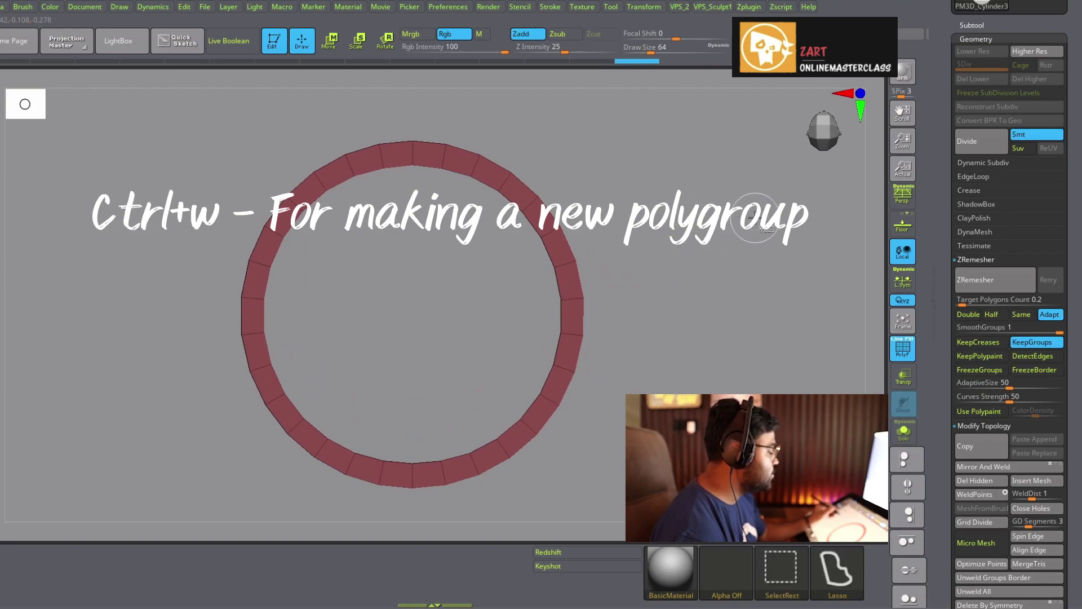
left_click(756, 222, "ctrl+shift")
left_click_drag(737, 208, 750, 229)
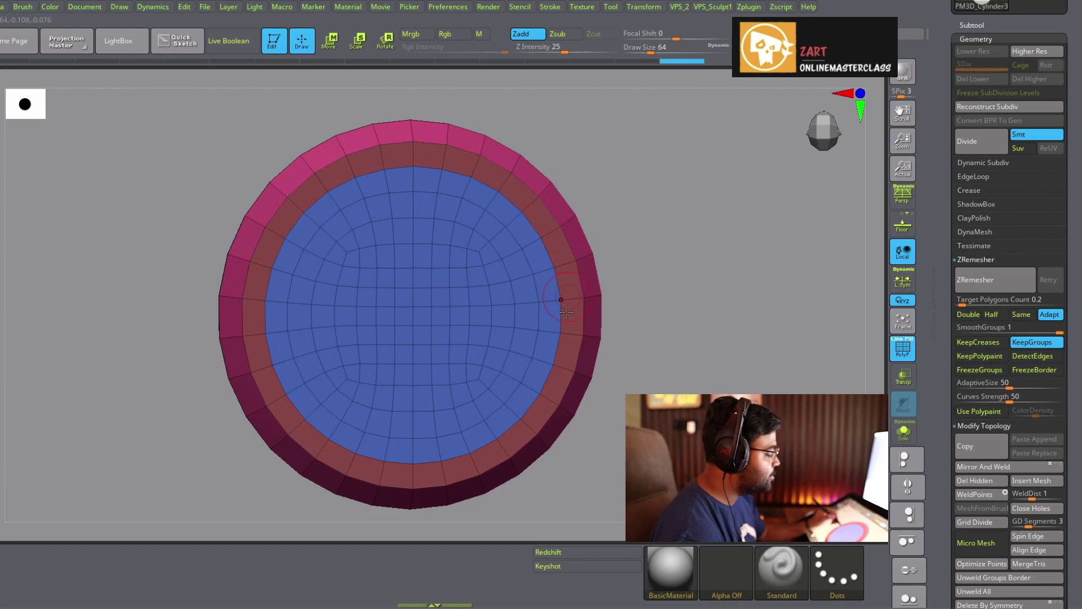
left_click_drag(649, 263, 558, 250)
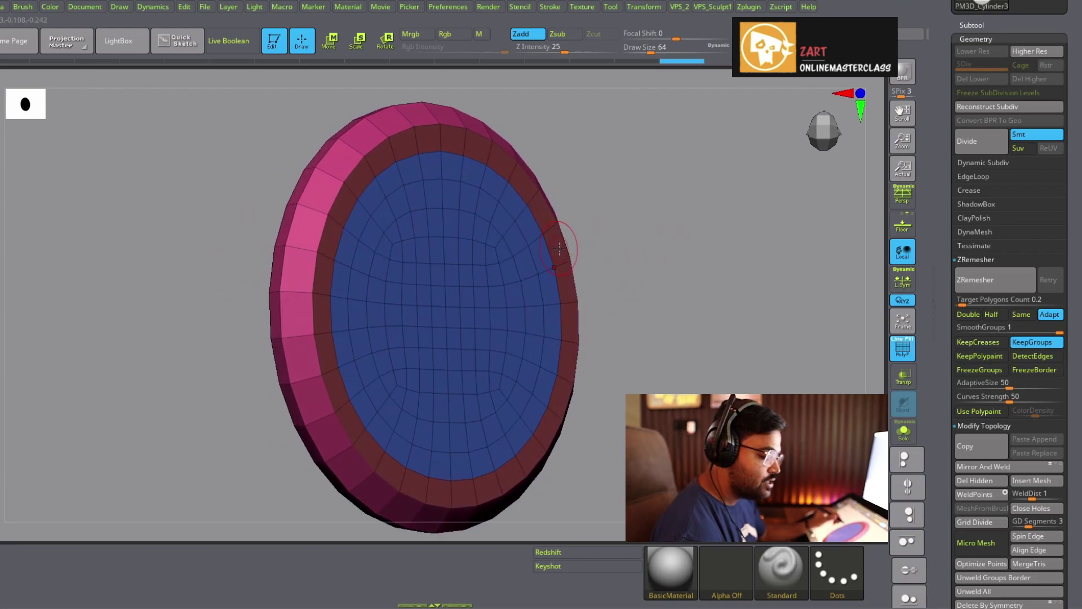
Switch to ZModeler and set the action target to Polygroup Island
key("b")
key("z")
key("m")
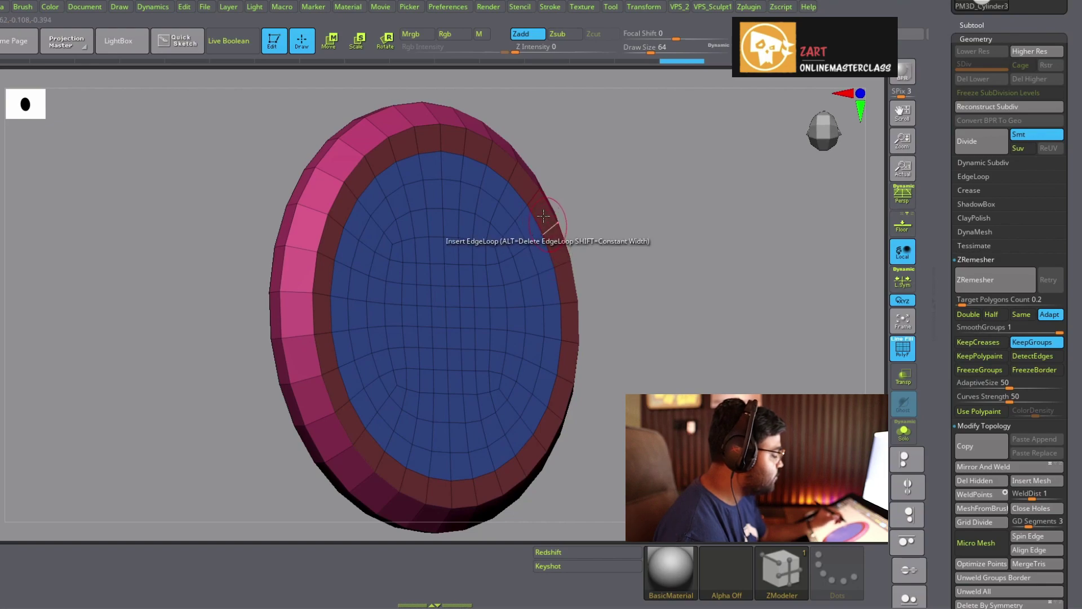
key("space")
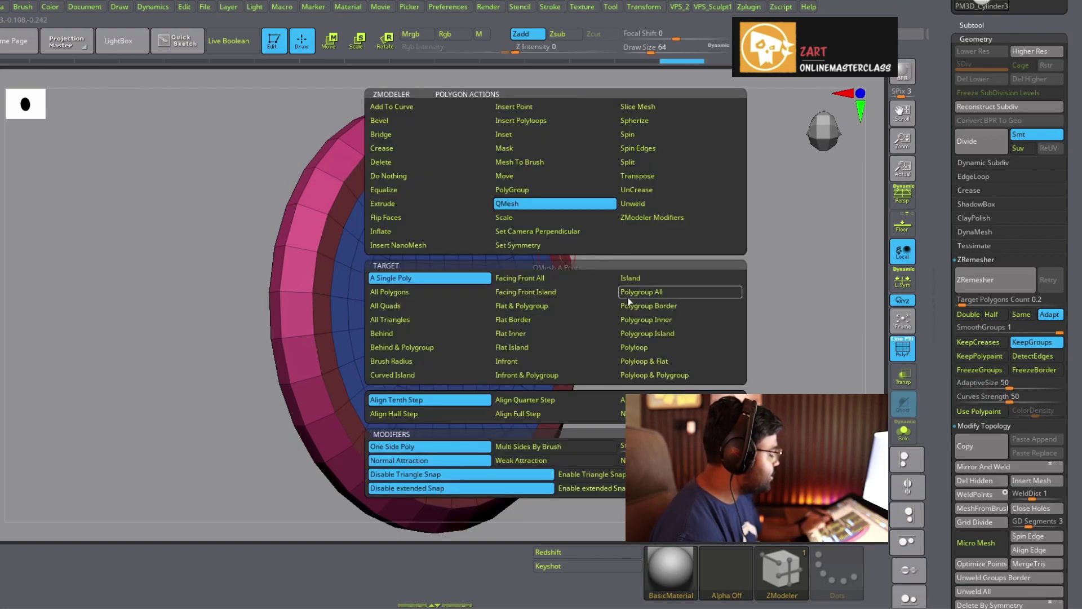
left_click(658, 335)
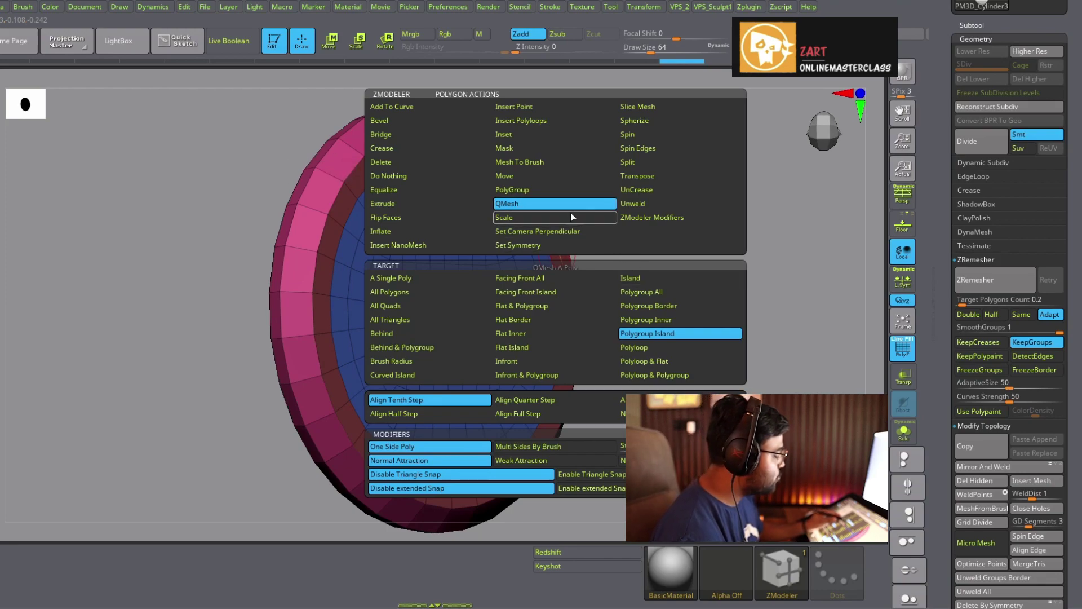
left_click(674, 334)
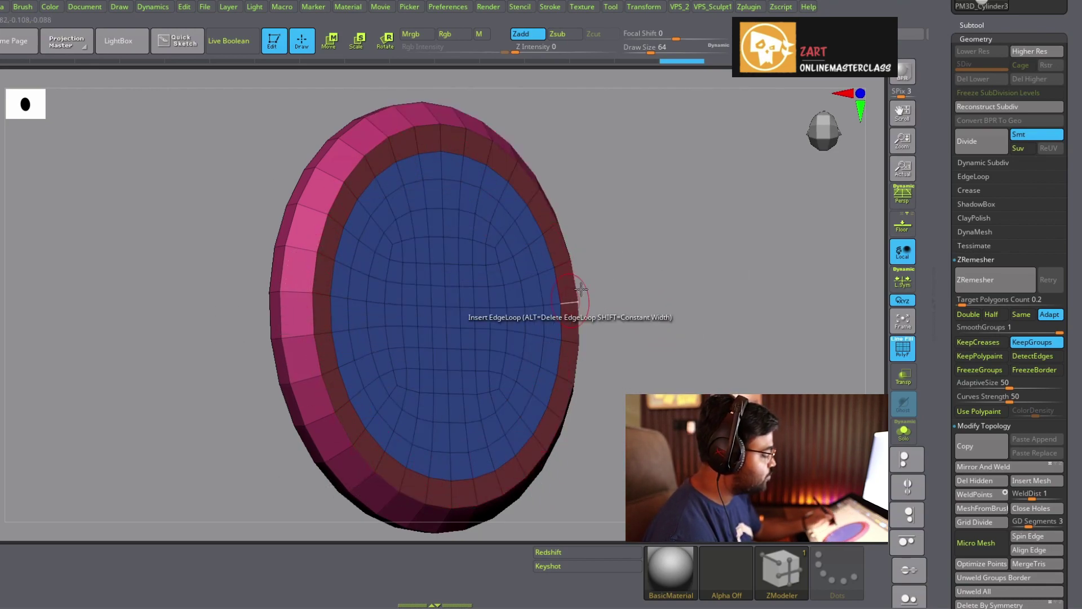
Insert an edge loop on the inner rim and snap to a front view
mouse_move(582, 288)
left_mouse_down()
mouse_move(623, 278)
mouse_move(581, 287)
left_mouse_up()
left_click(575, 284)
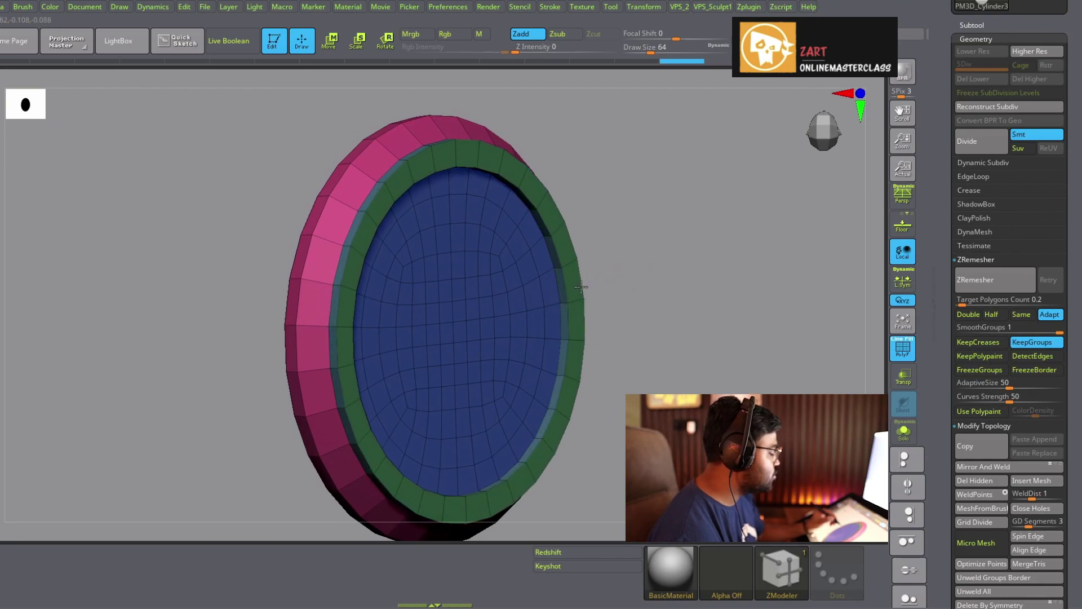
mouse_move(679, 249)
left_mouse_down("shift")
mouse_move(675, 230)
mouse_move(586, 229)
left_mouse_up("shift")
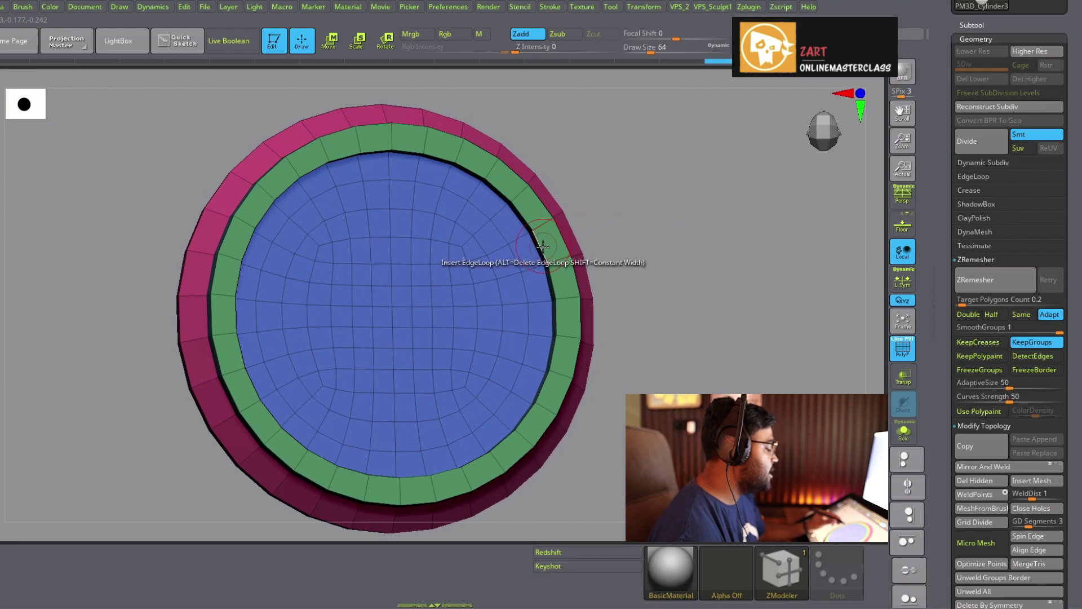
left_click_drag(654, 212, 652, 218, "shift")
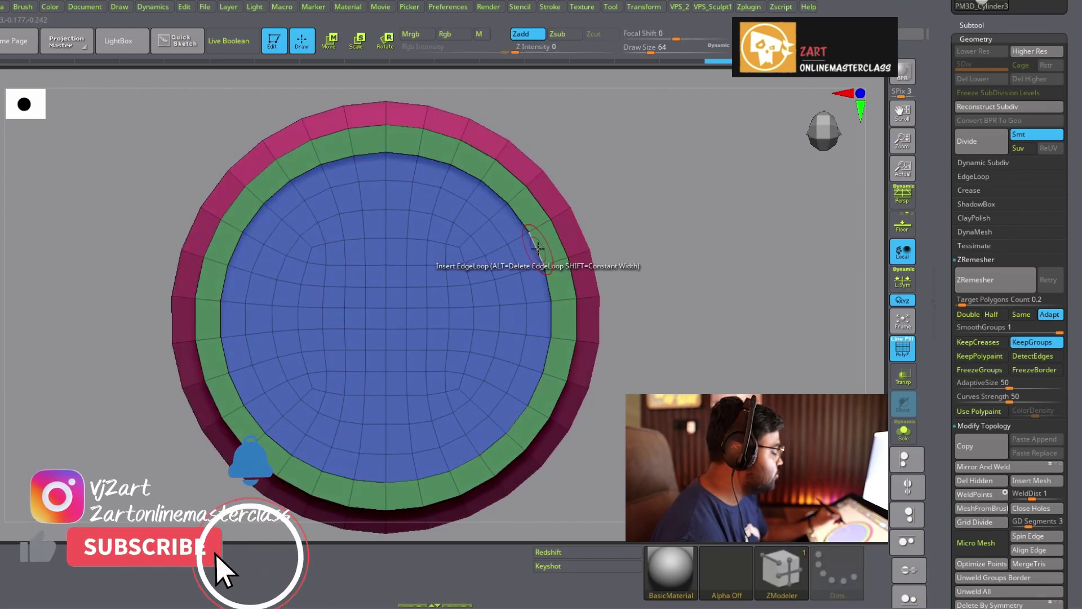
Bevel the ring's edge loop with ZModeler and check the chamfered rim from several angles
key("space")
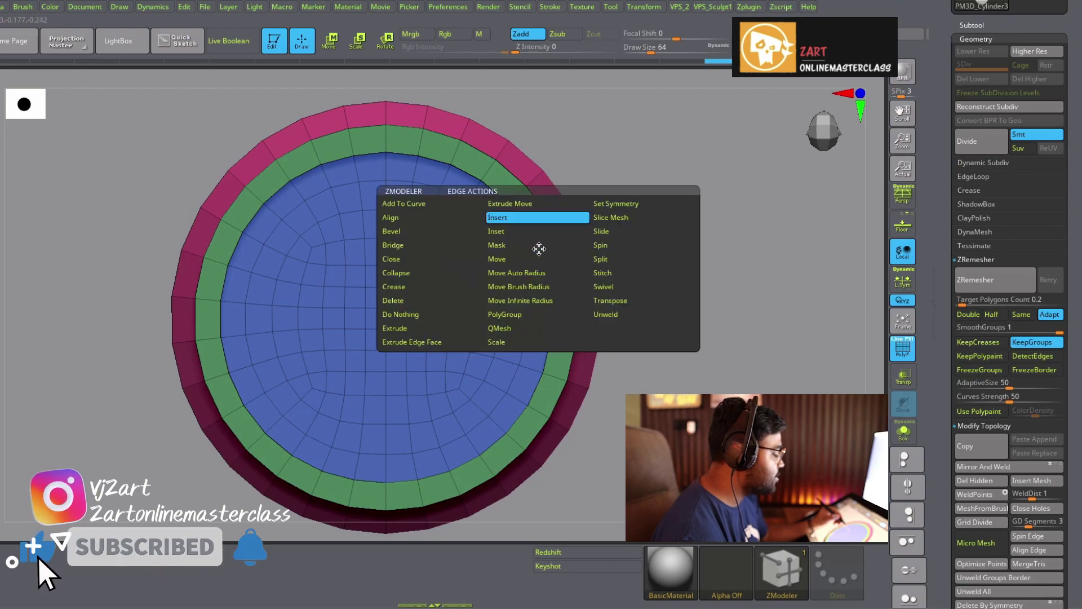
left_click(441, 235)
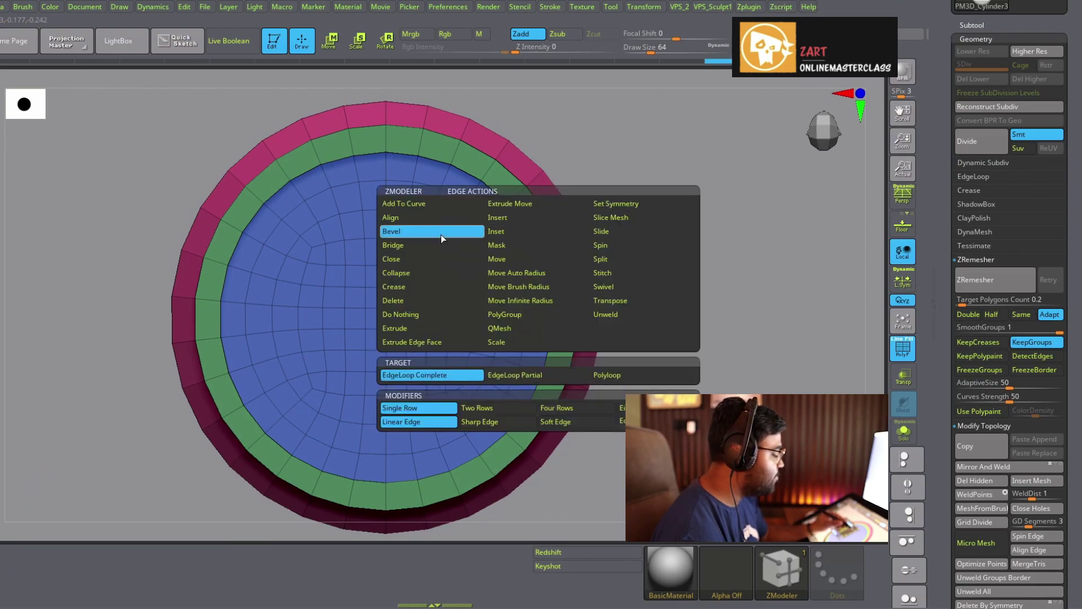
left_click(448, 378)
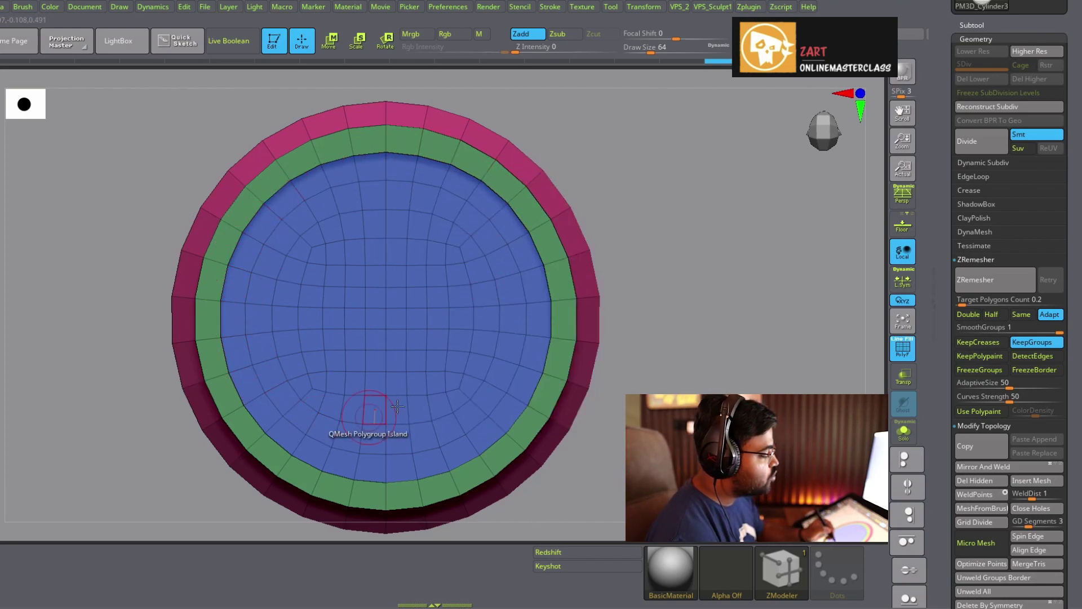
left_click_drag(657, 234, 532, 210)
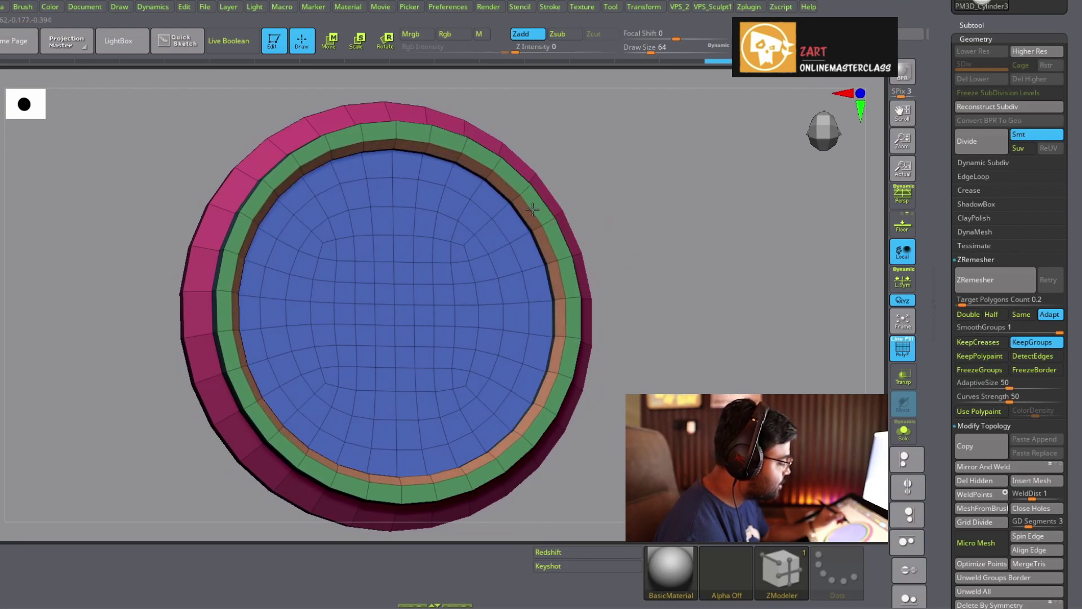
mouse_move(599, 181)
left_mouse_down()
mouse_move(616, 152)
mouse_move(600, 174)
mouse_move(619, 181)
mouse_move(607, 197)
mouse_move(568, 196)
left_mouse_up()
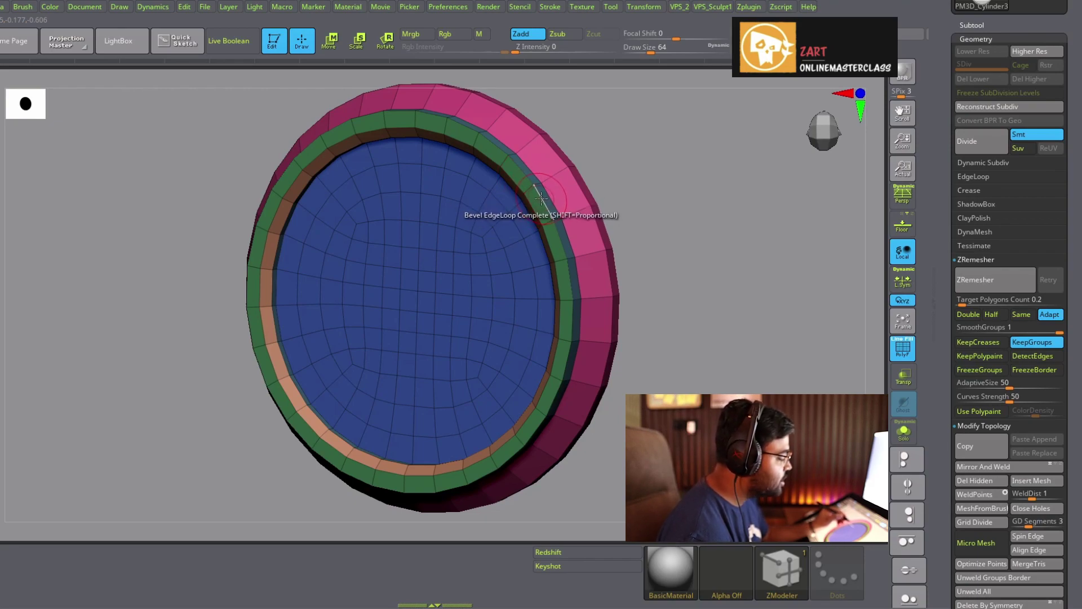
left_click_drag(597, 198, 660, 188, "shift")
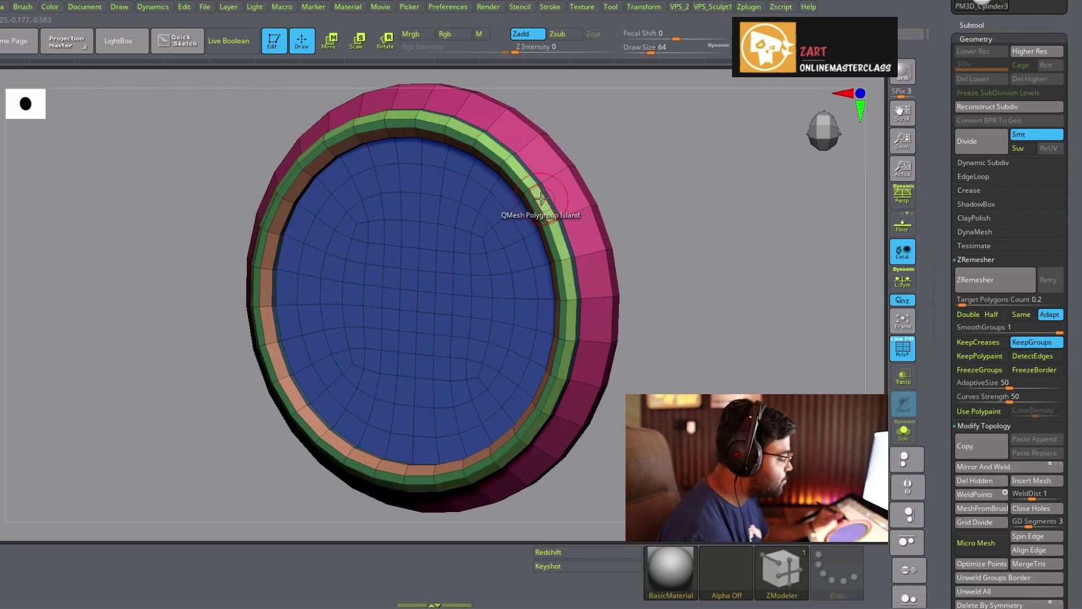
mouse_move(724, 204)
left_mouse_down()
mouse_move(746, 189)
mouse_move(671, 207)
mouse_move(708, 203)
left_mouse_up()
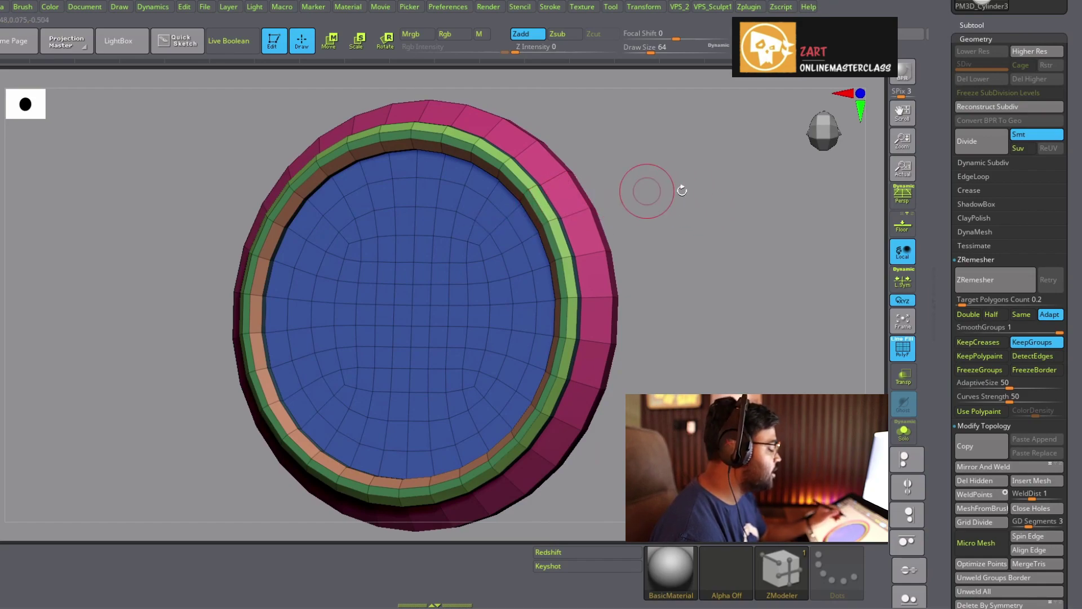
mouse_move(699, 203)
left_mouse_down()
mouse_move(733, 225)
mouse_move(721, 203)
mouse_move(702, 204)
left_mouse_up()
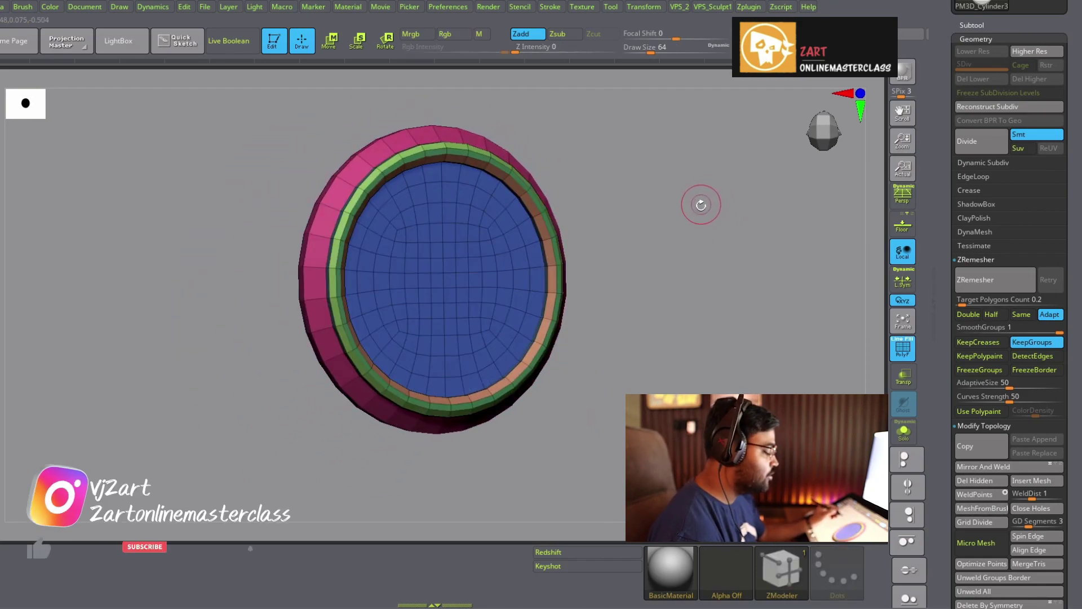
Switch to the Move brush, turn to a front view, and hide polygroup colours and wireframe
key("comma")
key("b")
key("m")
key("v")
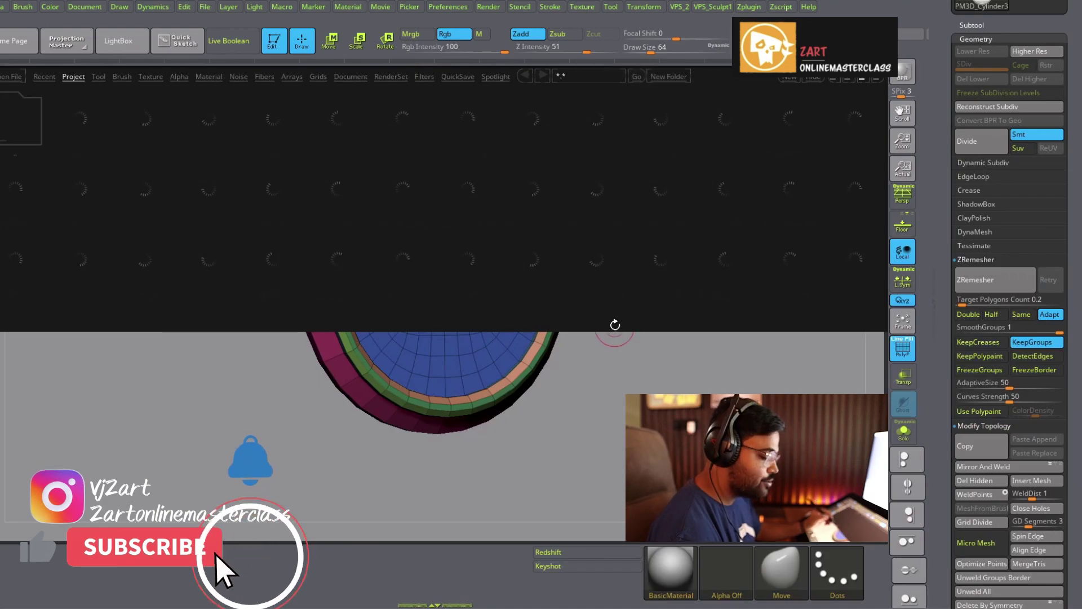
key("comma")
mouse_move(621, 323)
left_mouse_down()
mouse_move(624, 299)
mouse_move(699, 265)
mouse_move(660, 278)
left_mouse_up()
key("shift+f")
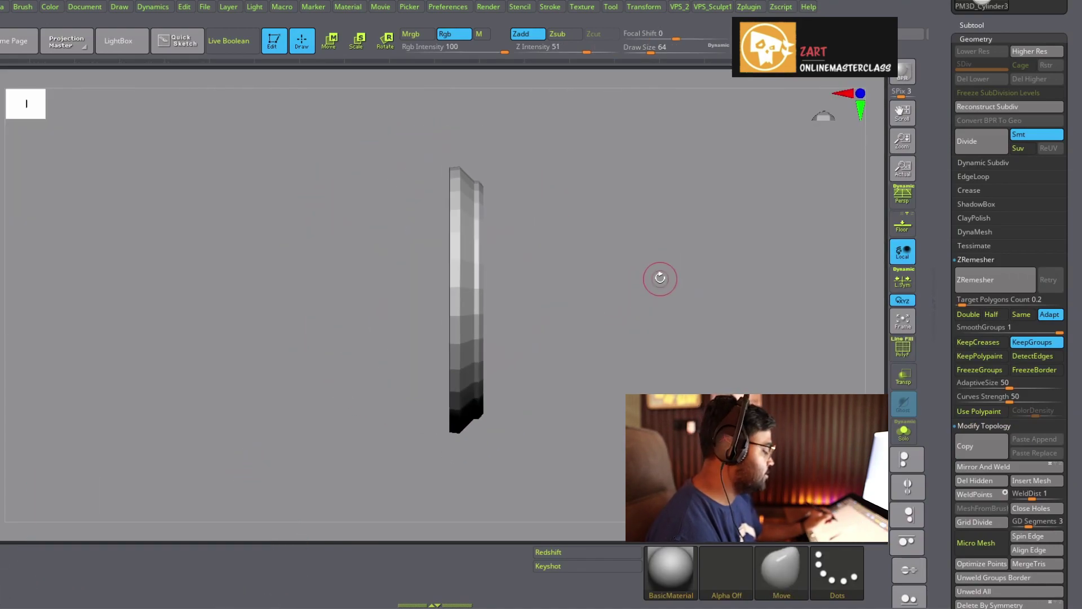
Add a gizmo deformer cage around the disc and bend its control points into a curve
key("w")
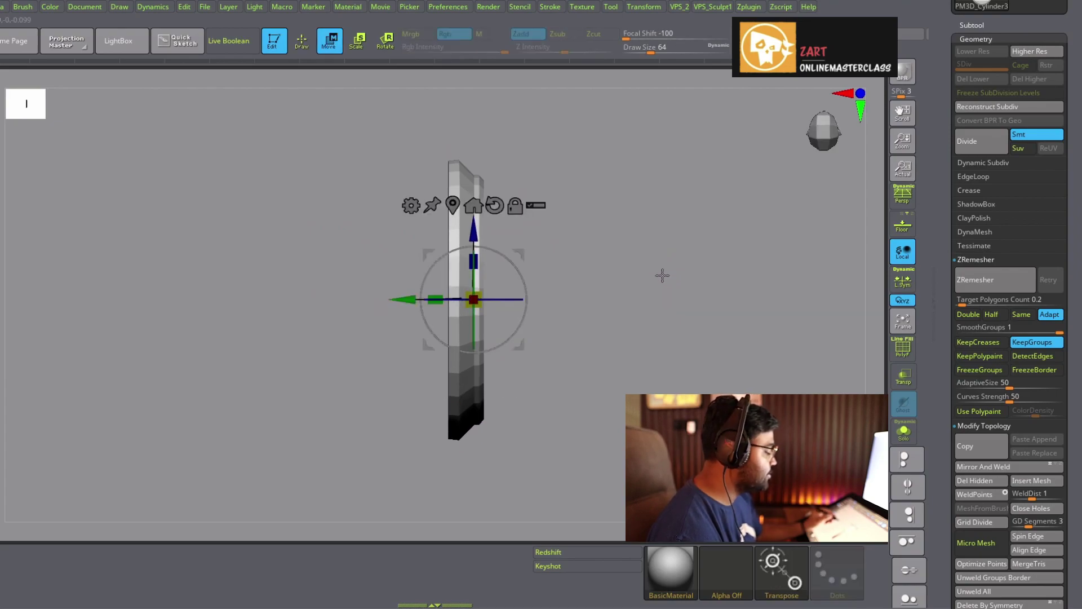
left_click(414, 206)
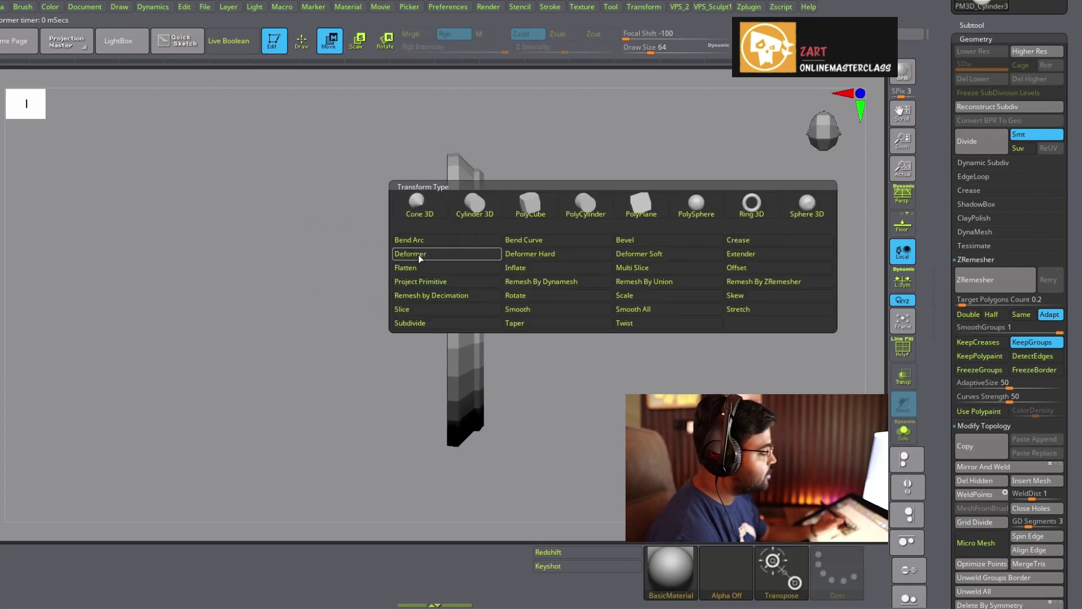
left_click(412, 206)
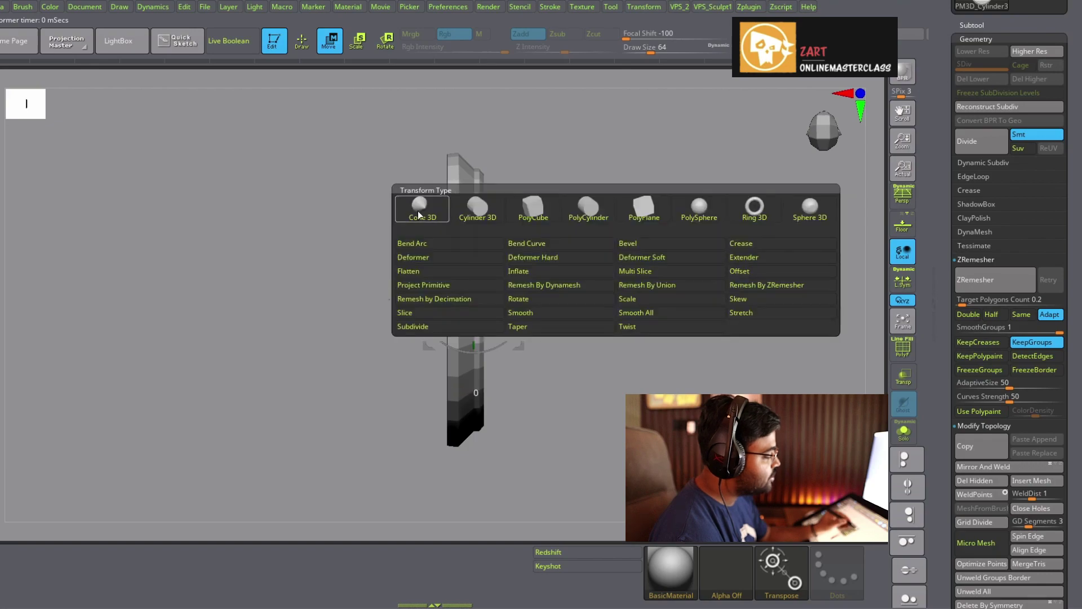
left_click(422, 258)
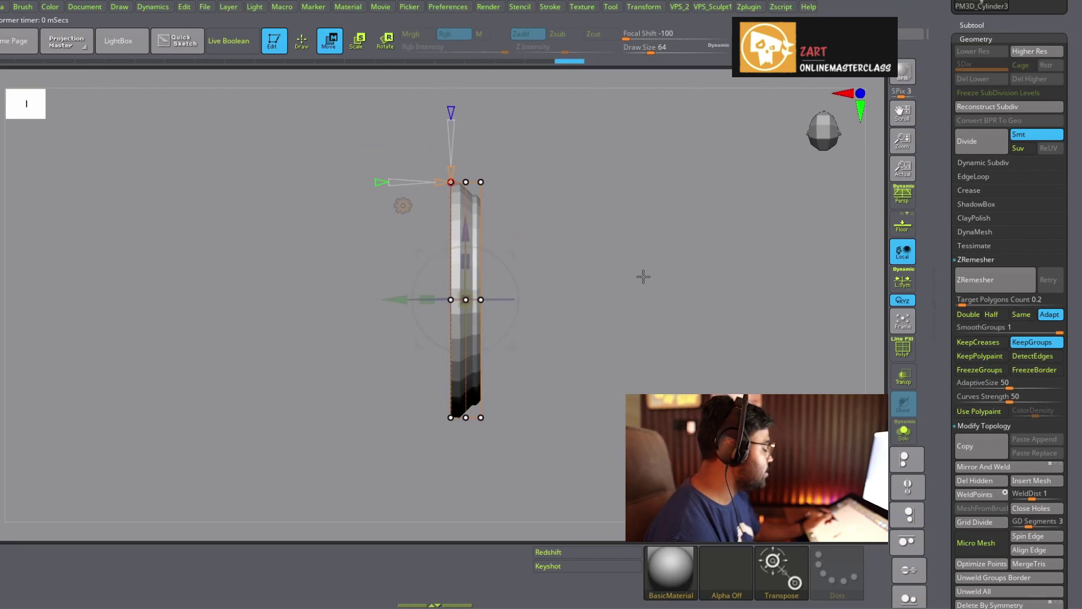
key("ctrl")
left_click_drag(398, 294, 350, 350, "ctrl")
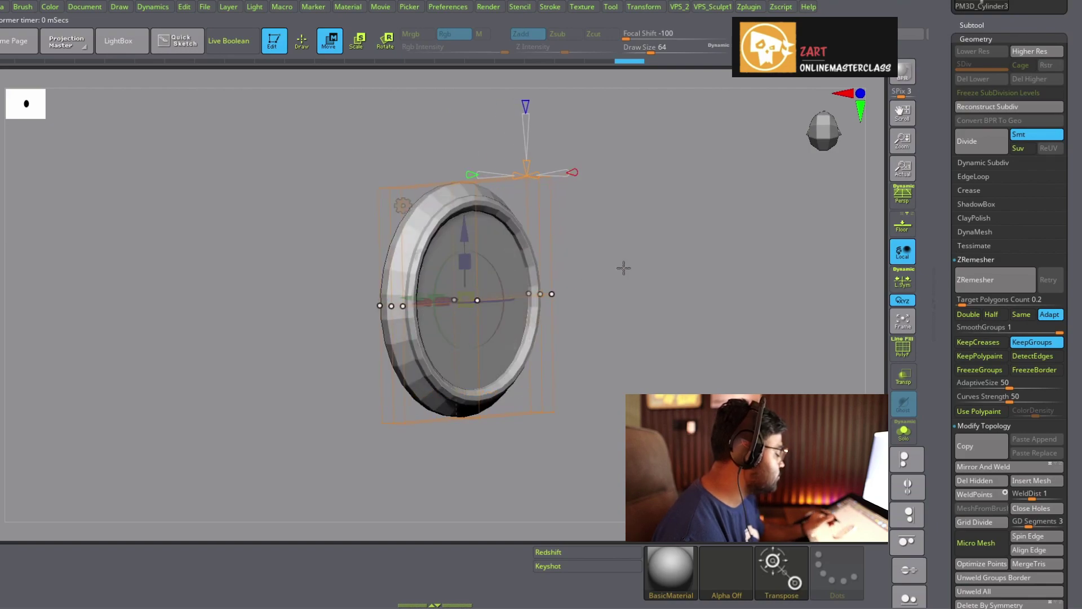
left_click_drag(624, 268, 662, 259)
left_click_drag(394, 299, 656, 385)
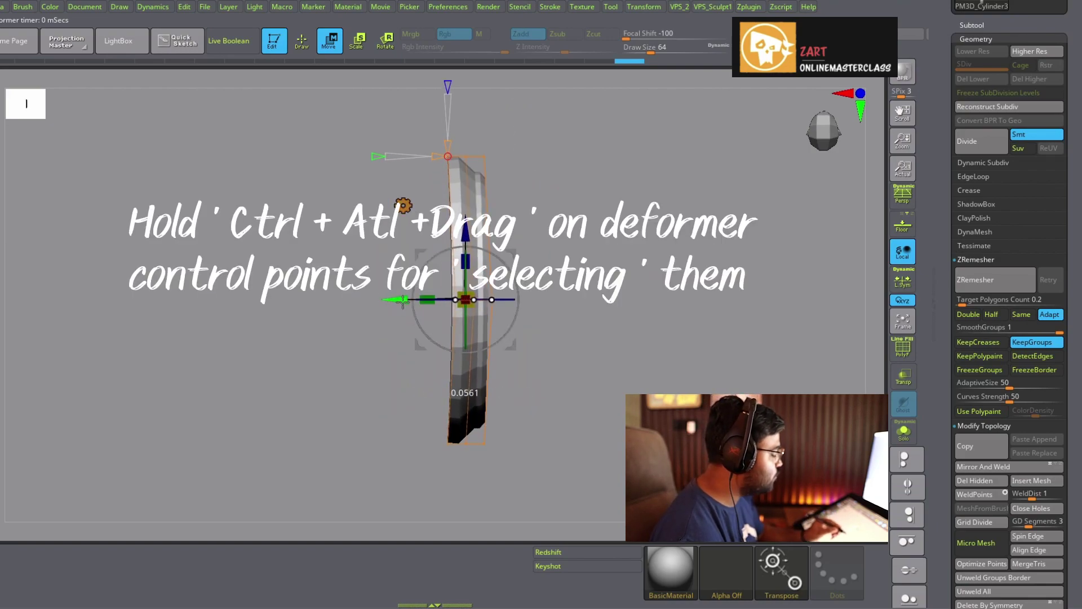
Select the deformer points at the disc's lower end and curve that end too
key("ctrl")
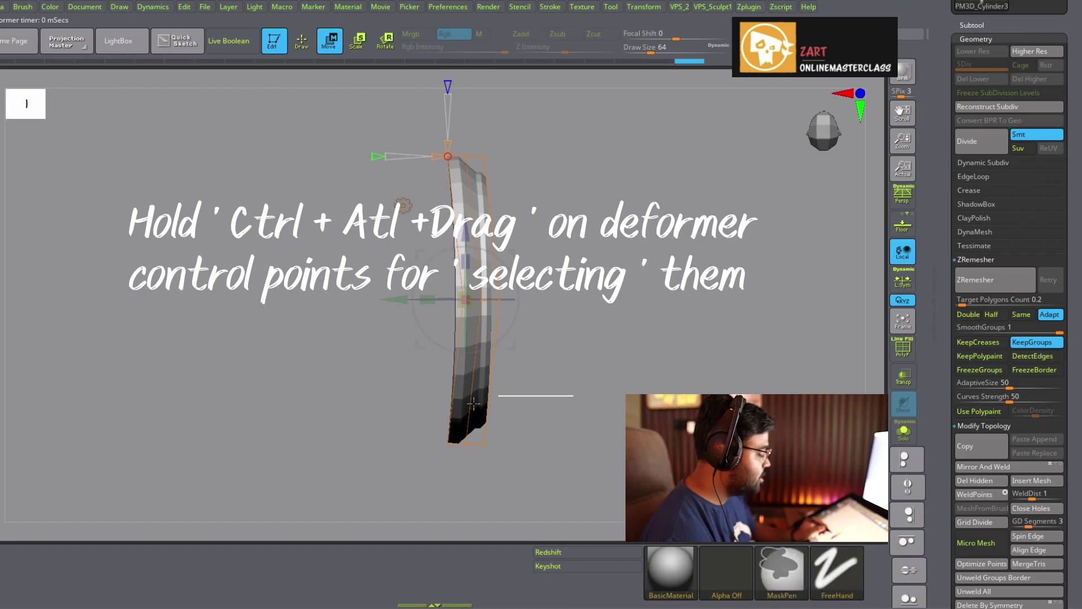
left_click_drag(574, 395, 364, 502, "ctrl+alt")
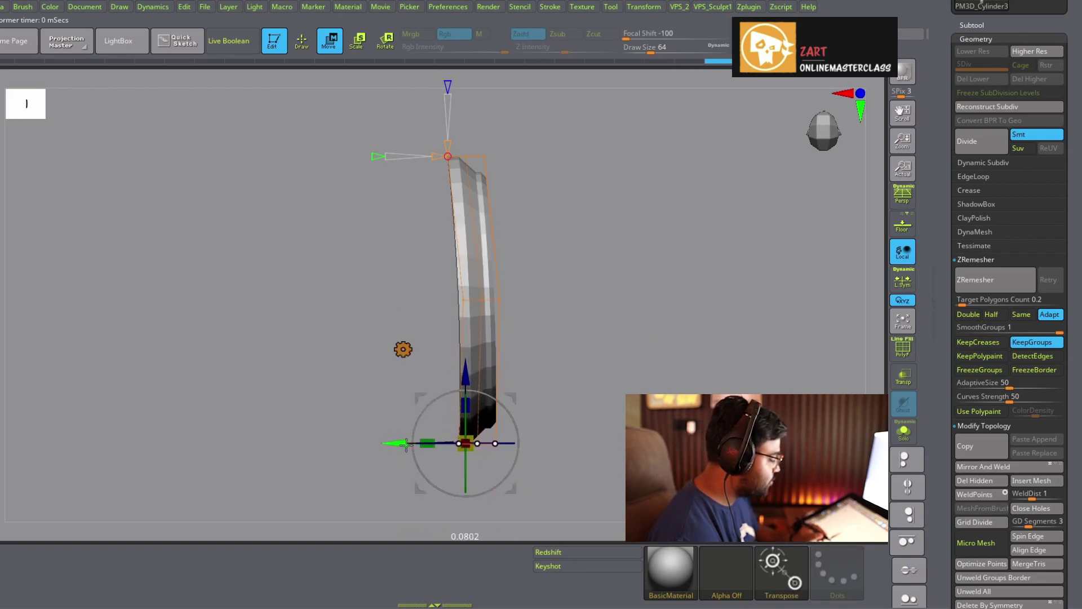
mouse_move(693, 326)
left_mouse_down()
mouse_move(657, 333)
mouse_move(698, 337)
left_mouse_up()
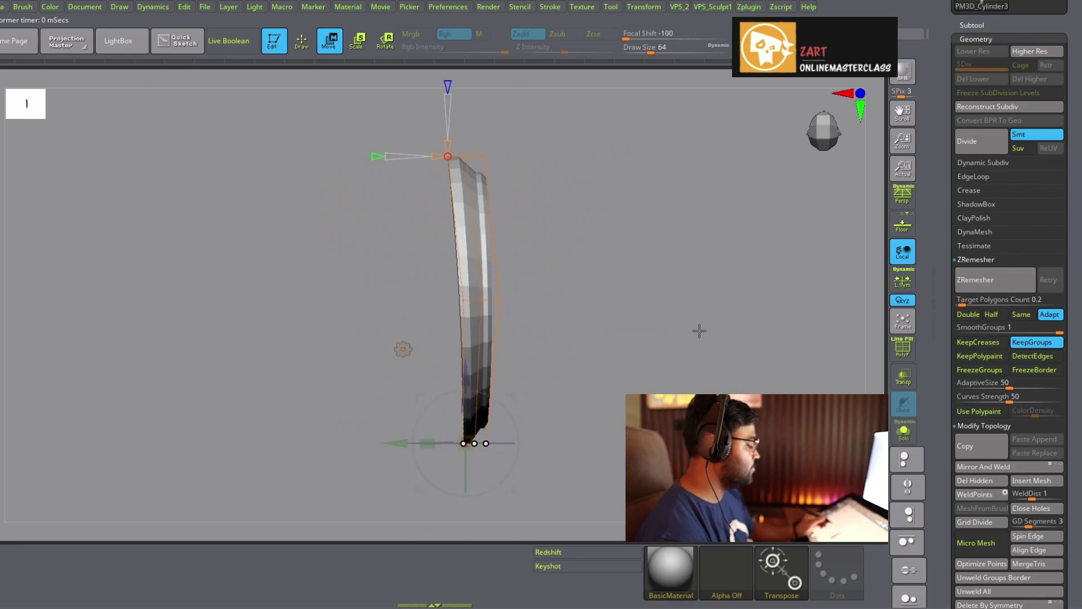
left_click_drag(699, 329, 704, 345)
key("q")
mouse_move(687, 329)
left_mouse_down()
mouse_move(691, 343)
mouse_move(619, 357)
mouse_move(730, 345)
mouse_move(726, 326)
mouse_move(608, 280)
left_mouse_up()
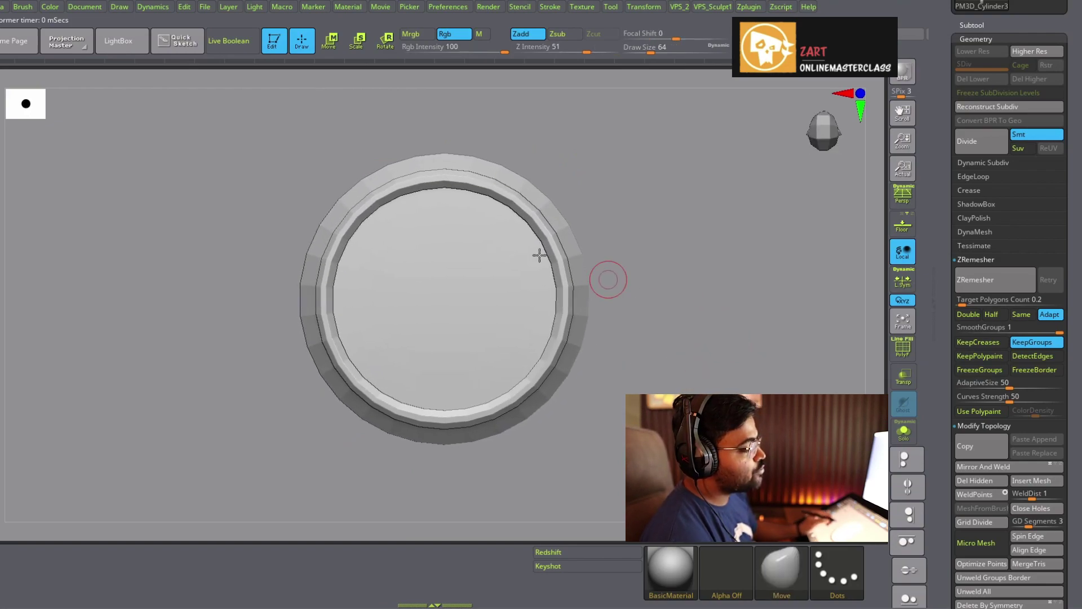
Create a new InsertMesh brush from the curved disc
left_click(26, 10)
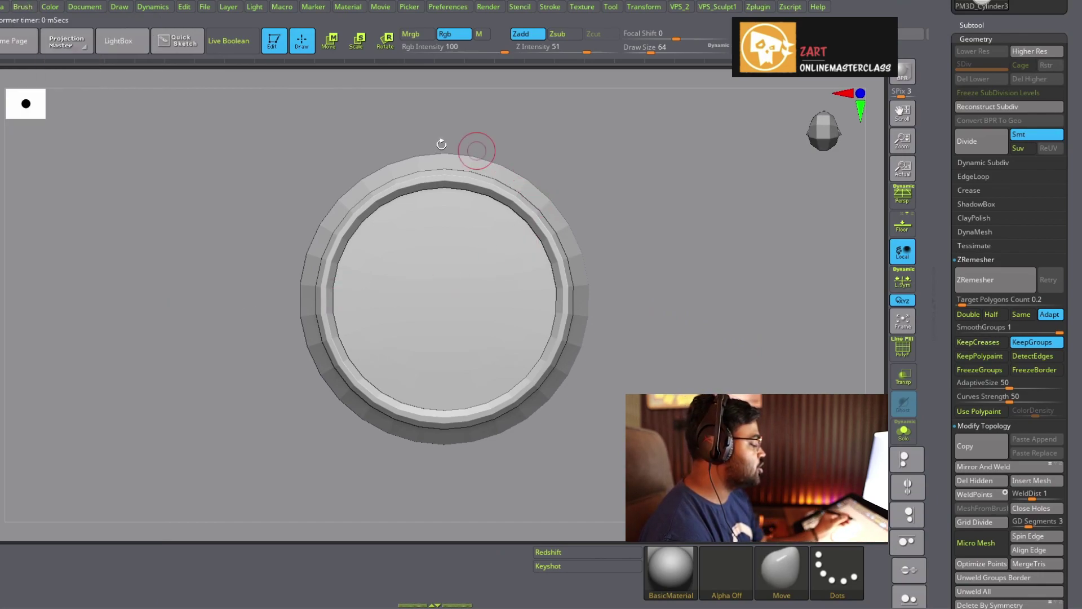
left_click(22, 7)
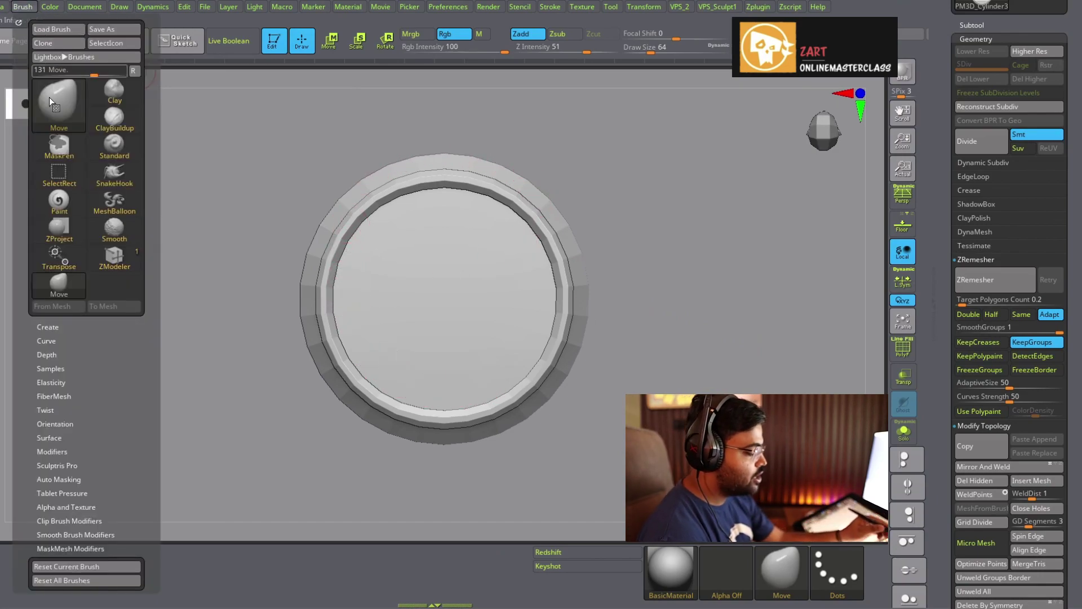
left_click(55, 326)
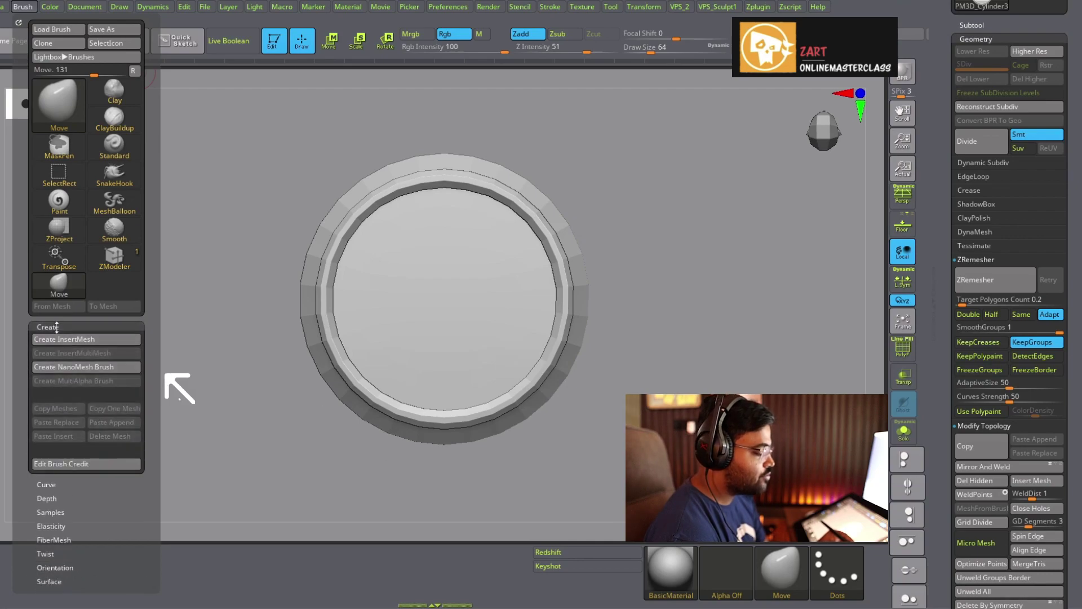
left_click(96, 341)
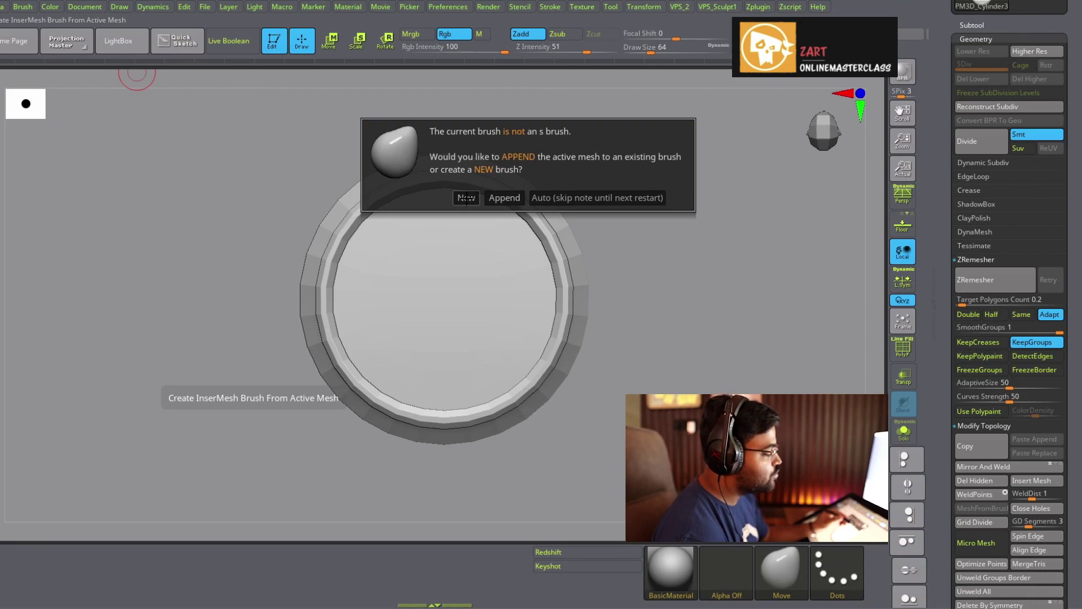
left_click(466, 198)
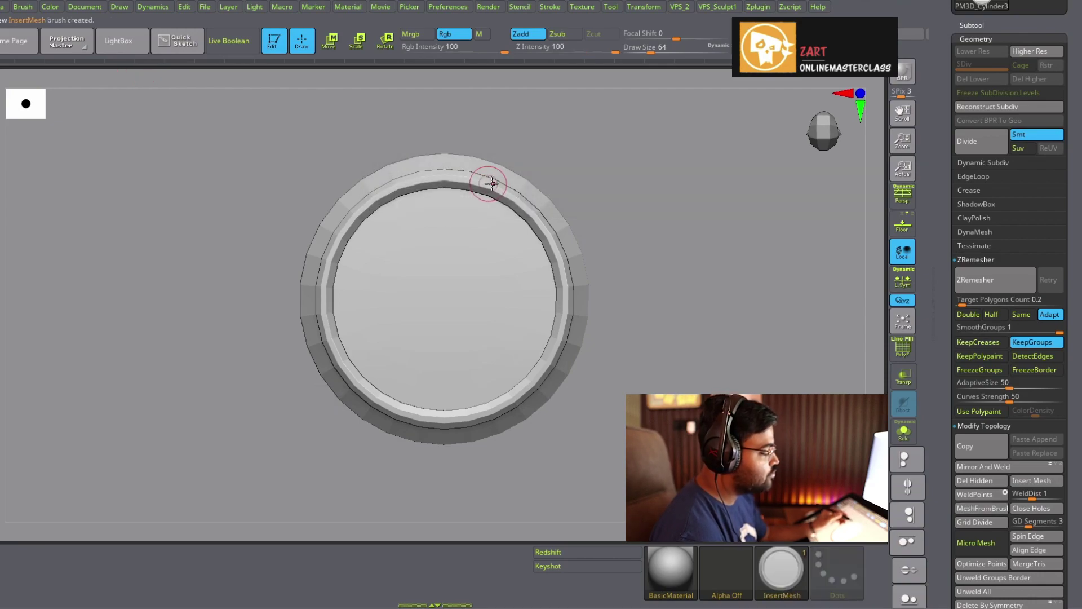
Create a NanoMesh brush from it and make PM3D_Cylinder3 the active tool
left_click(25, 11)
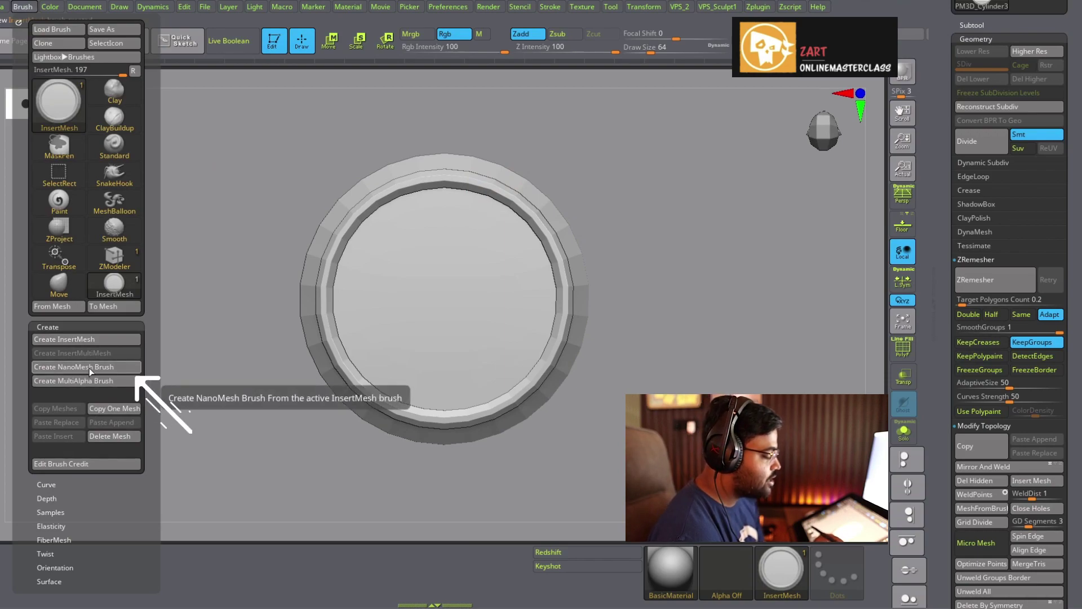
left_click(109, 368)
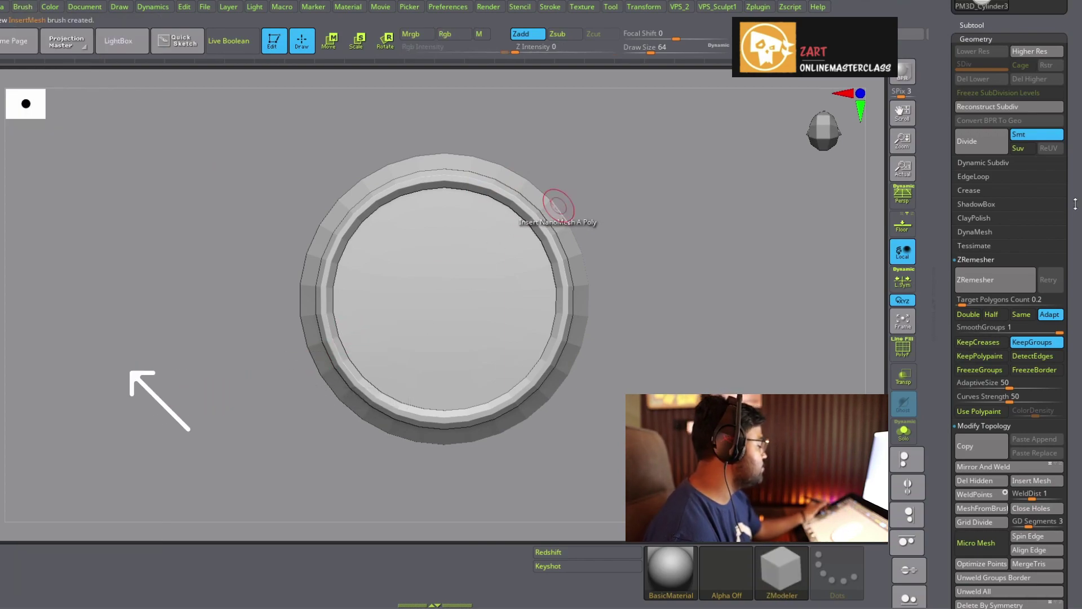
left_click_drag(1076, 204, 1076, 359)
left_click(1032, 213)
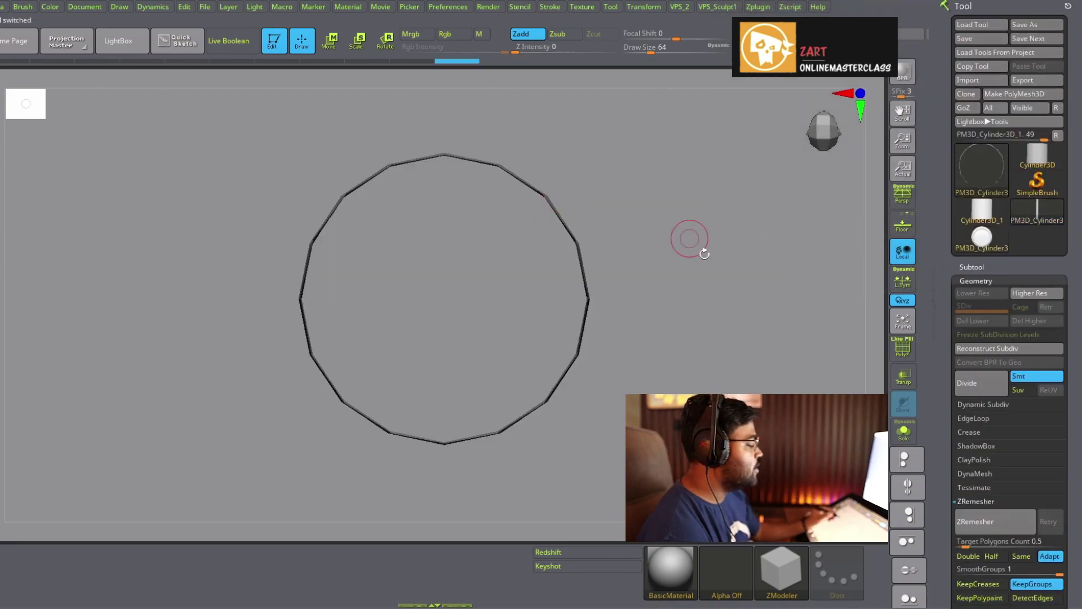
Show the cylinder's polygroups, switch to ZModeler, and insert a test NanoMesh disc on one polygon
mouse_move(690, 240)
left_mouse_down()
mouse_move(727, 149)
mouse_move(710, 270)
mouse_move(676, 149)
mouse_move(642, 258)
mouse_move(665, 266)
mouse_move(566, 306)
left_mouse_up()
key("shift+f")
key("b")
key("z")
key("m")
left_click_drag(654, 330, 678, 423, "alt")
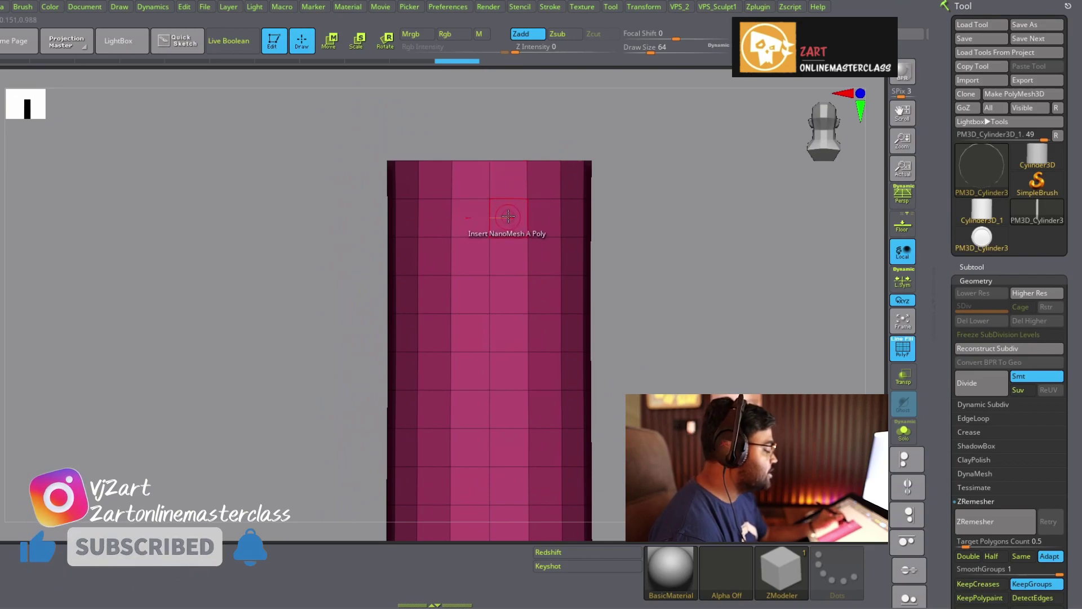
key("space")
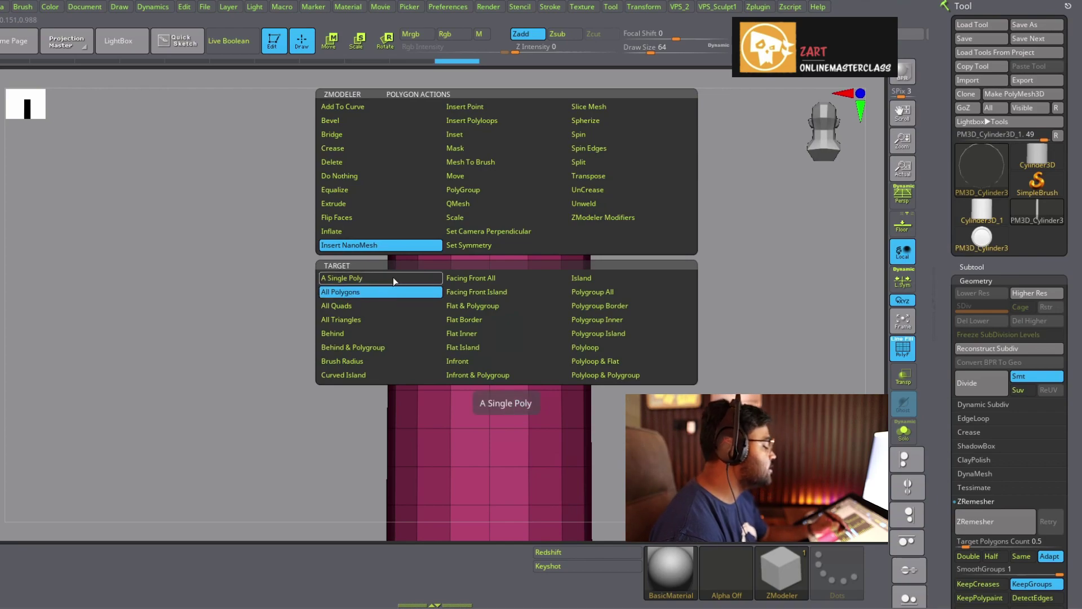
key("space")
left_click(376, 281)
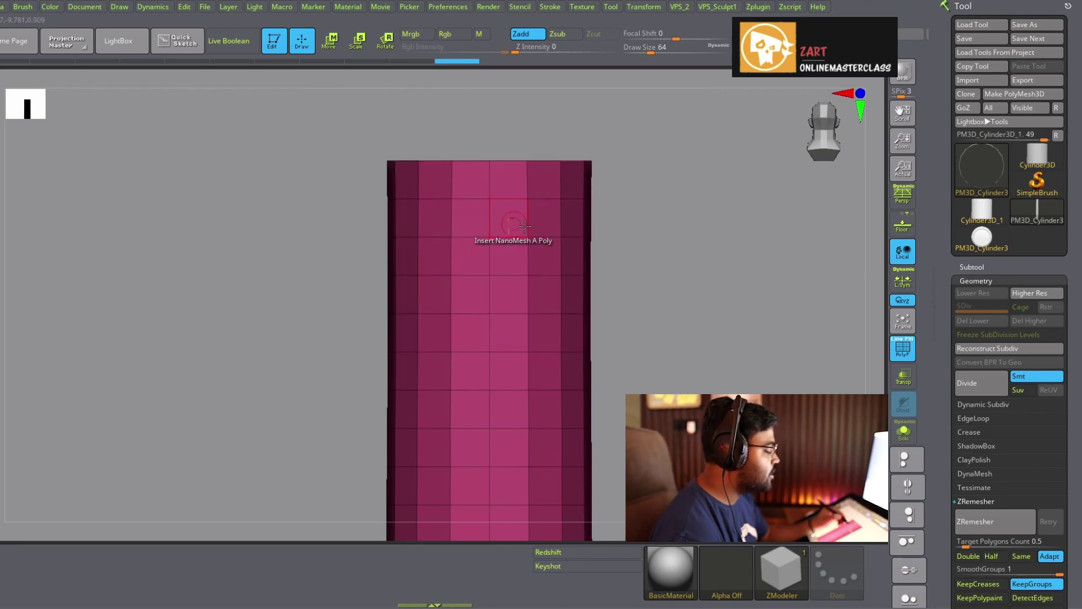
left_click(506, 255)
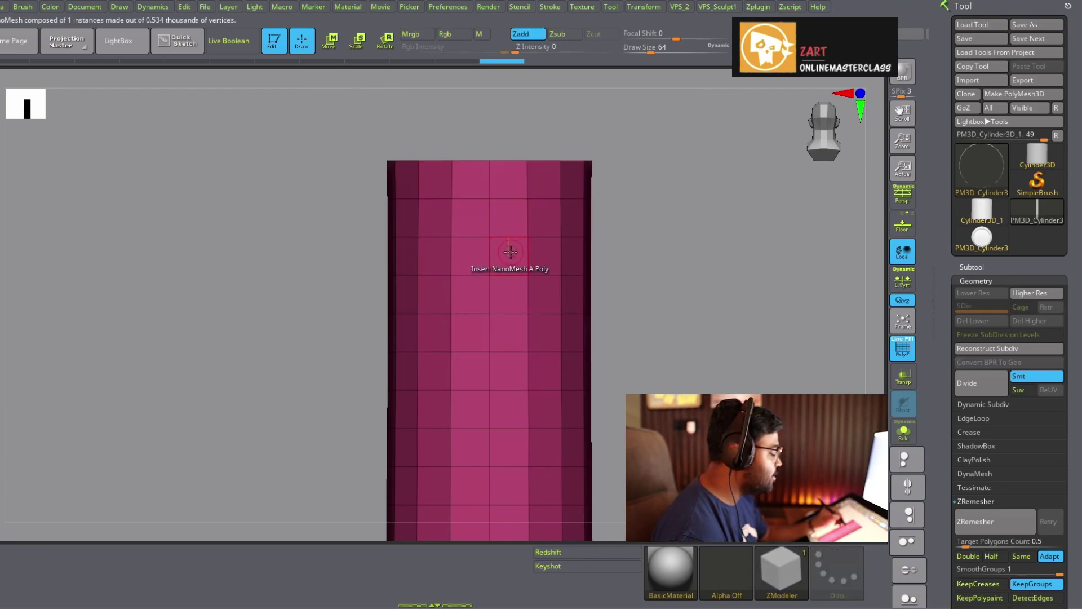
Insert NanoMesh discs on all polygons and enlarge them until the 912 scales overlap
key("space")
left_click(386, 293)
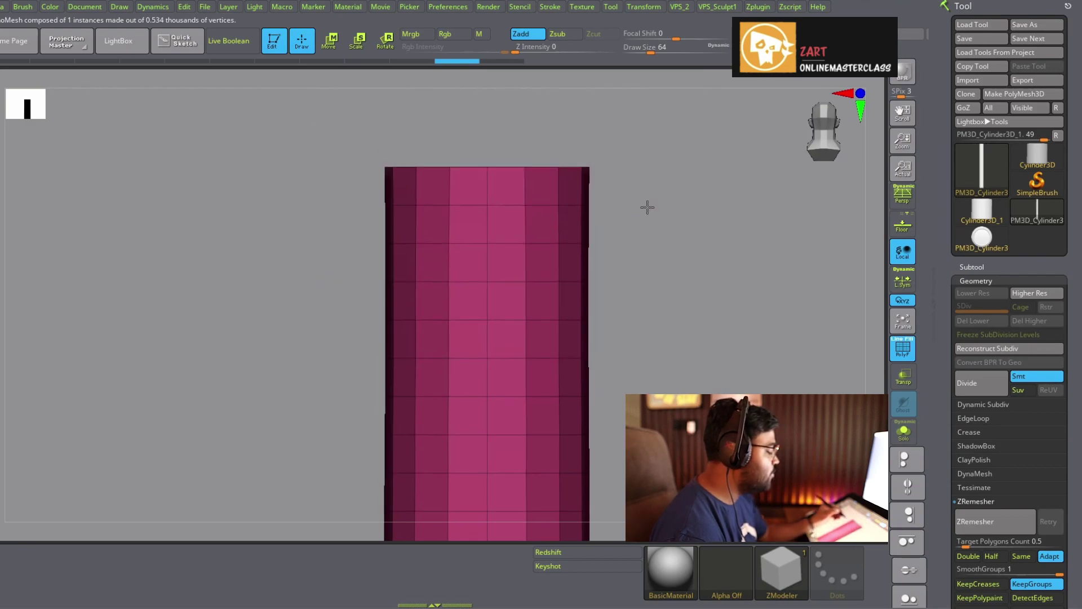
left_click_drag(510, 251, 516, 217)
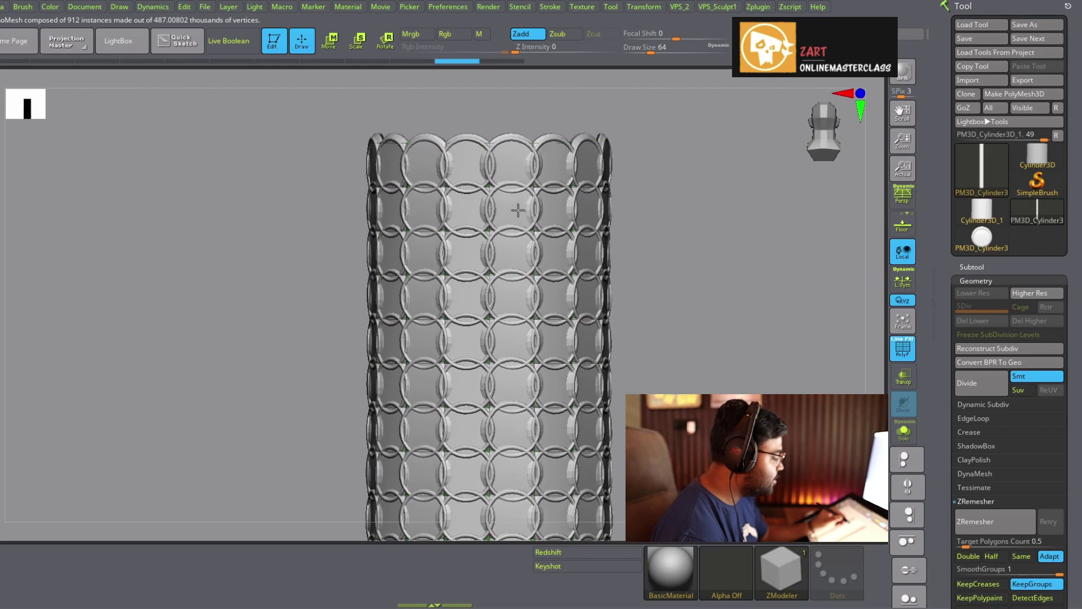
left_click_drag(516, 217, 515, 201)
mouse_move(750, 338)
left_mouse_down()
mouse_move(703, 248)
mouse_move(701, 293)
mouse_move(659, 308)
left_mouse_up()
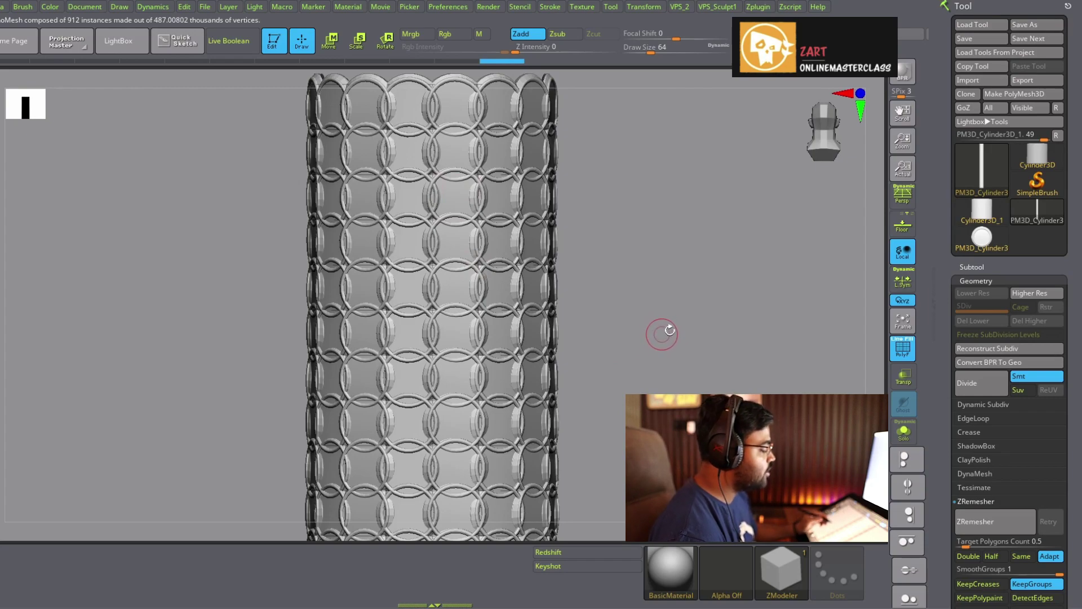
Open the cylinder's NanoMesh settings, test the Width and Length sliders, and undo the length change
scroll(1044, 313, "down", 5)
scroll(1044, 312, "down", 5)
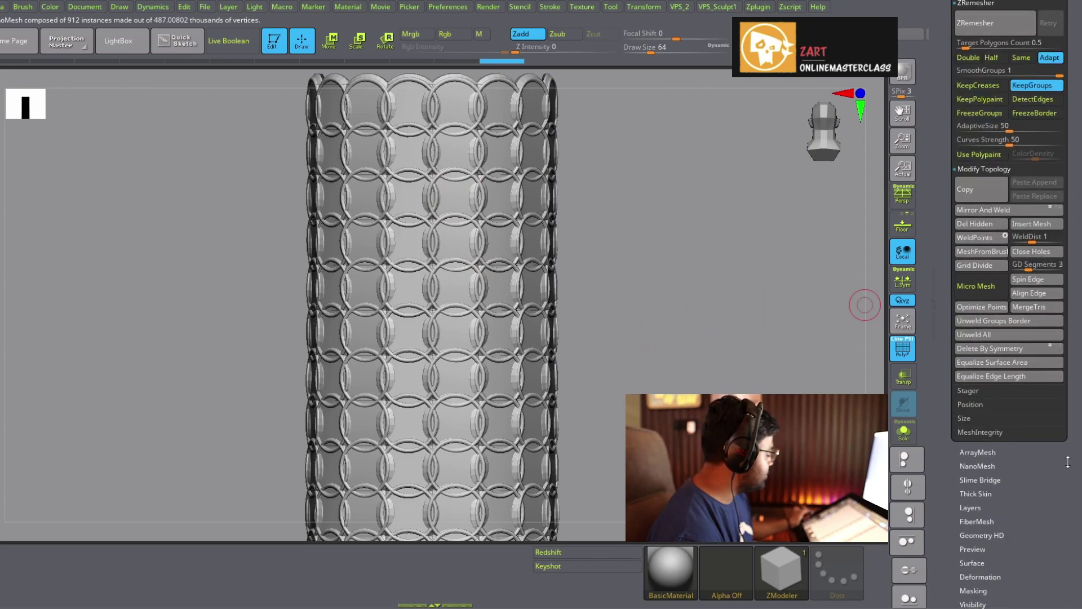
scroll(1067, 462, "down", 2)
left_click(990, 388)
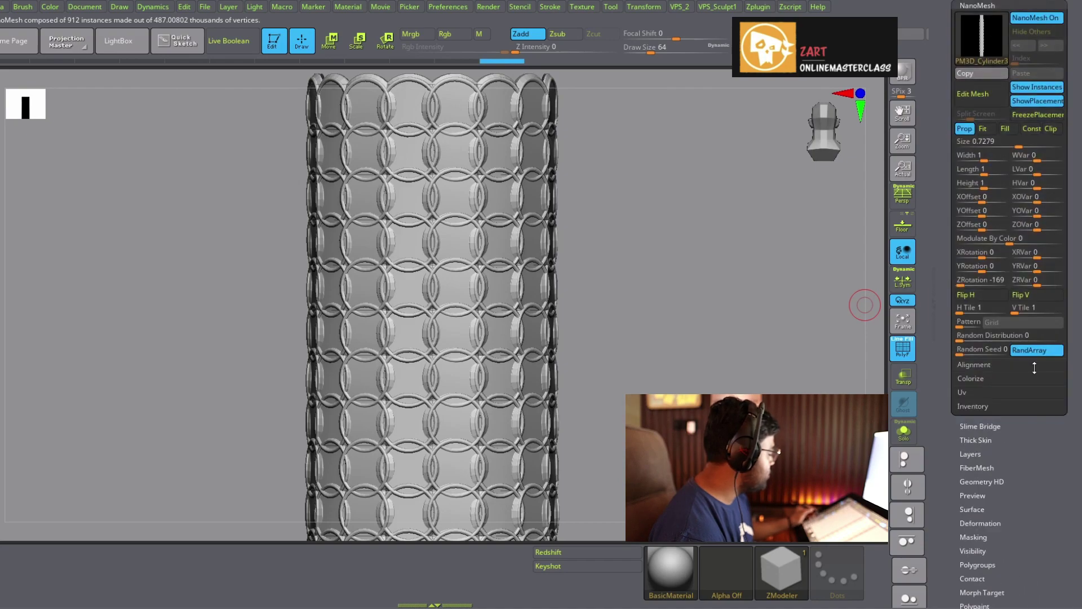
scroll(1066, 389, "up", 3)
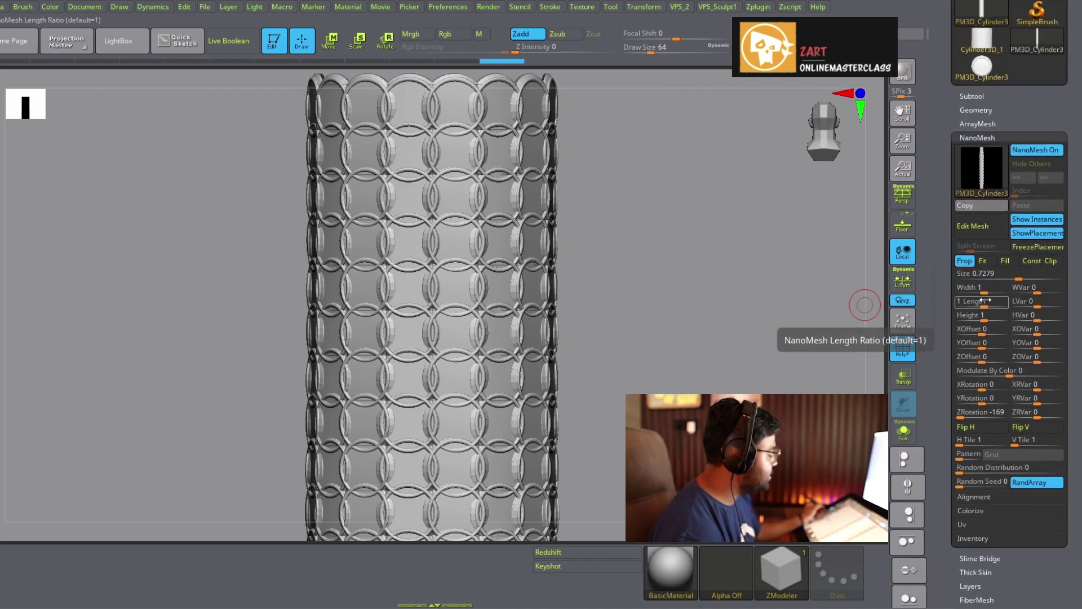
left_click_drag(980, 287, 986, 289)
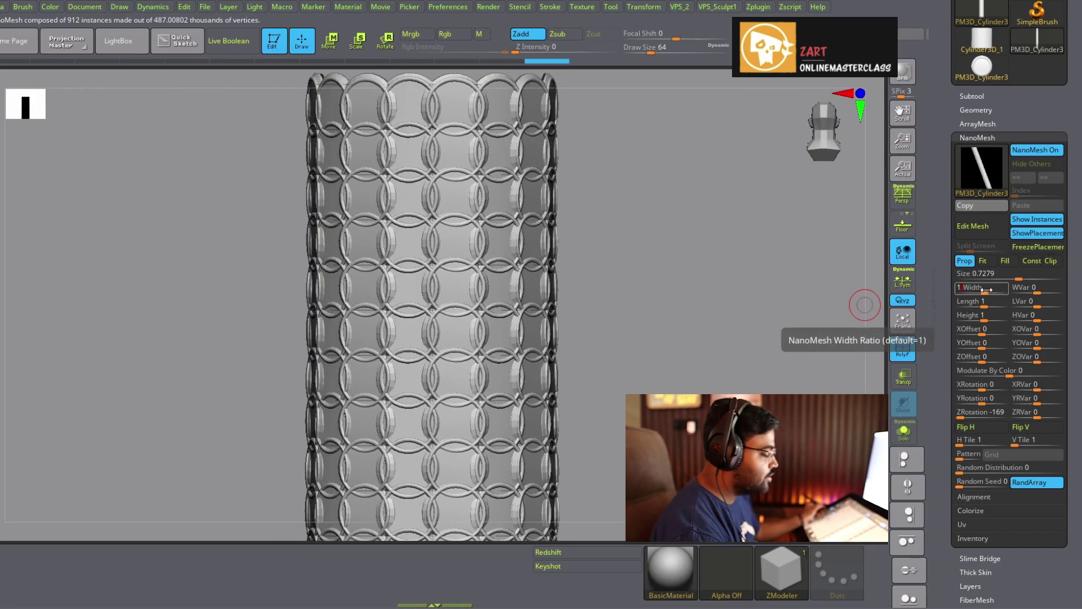
left_click_drag(985, 303, 992, 305)
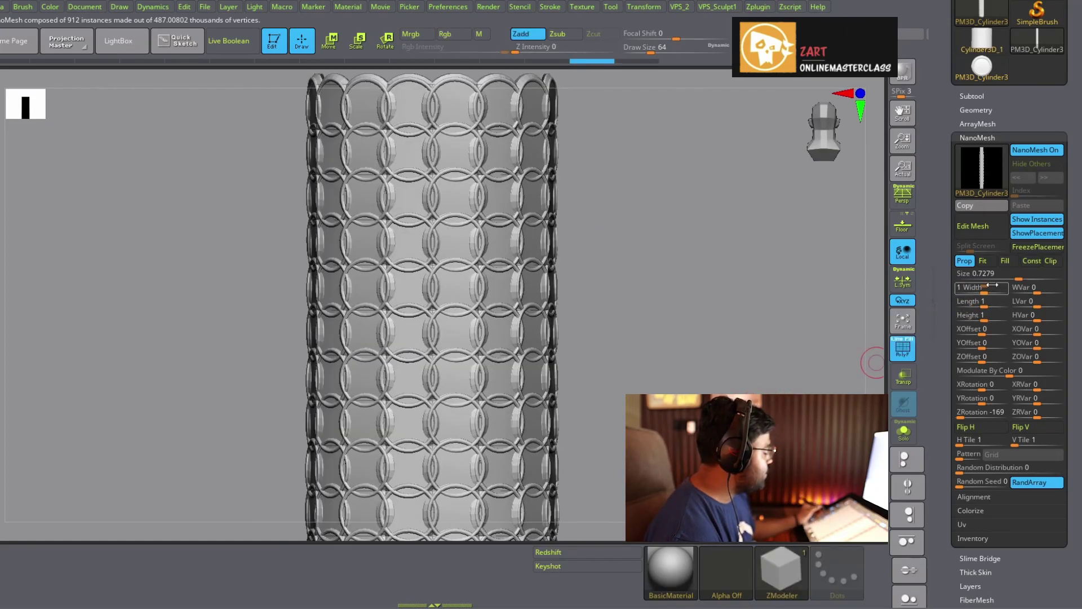
left_click_drag(986, 303, 1009, 303)
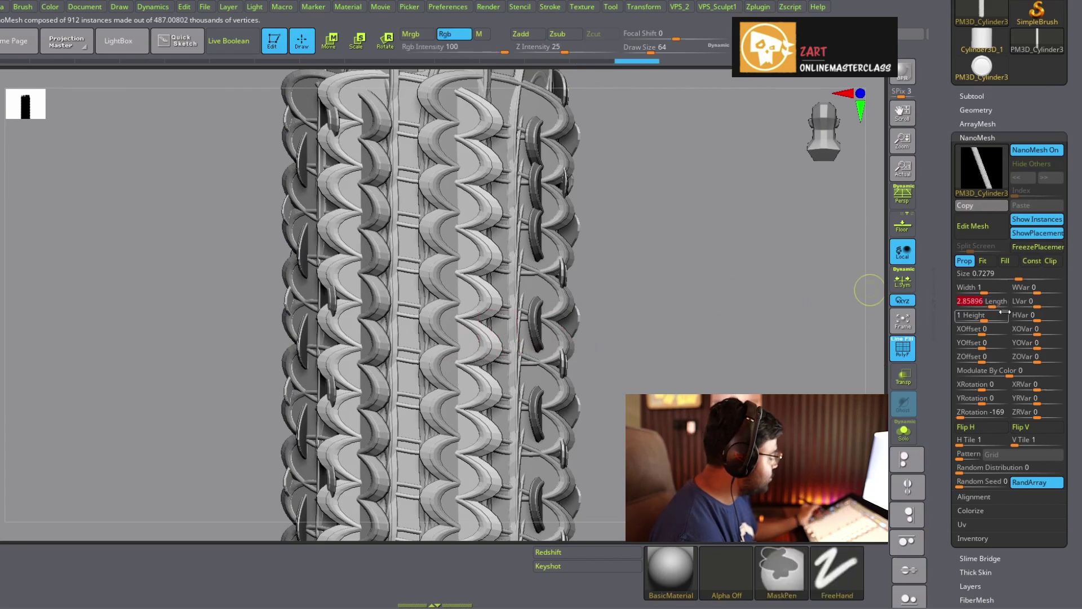
key("ctrl+z")
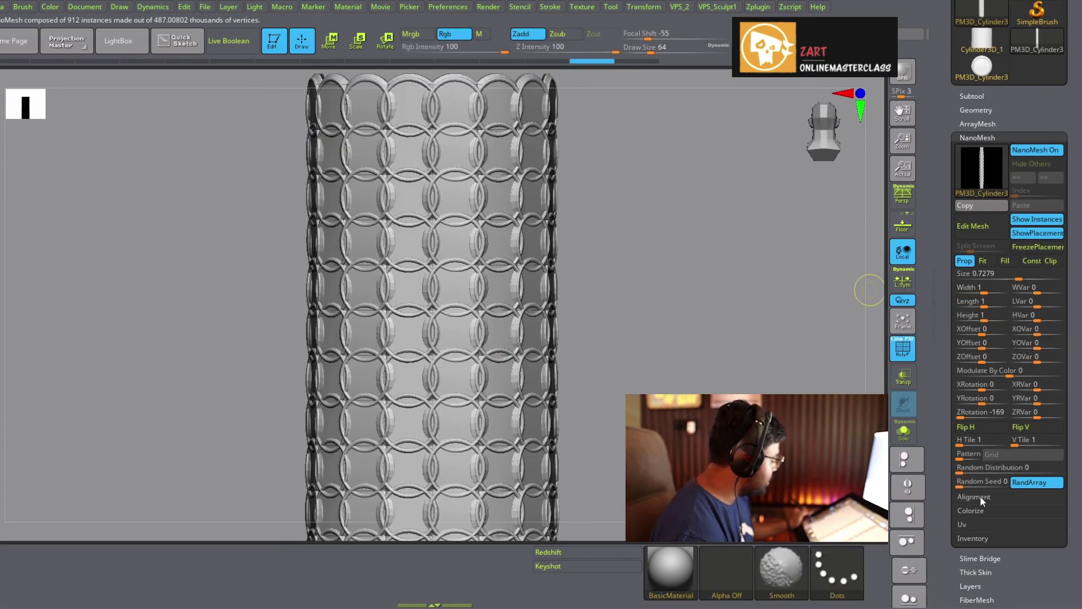
Set the NanoMesh alignment to Align To Normal and recheck the ring length
left_click(979, 496)
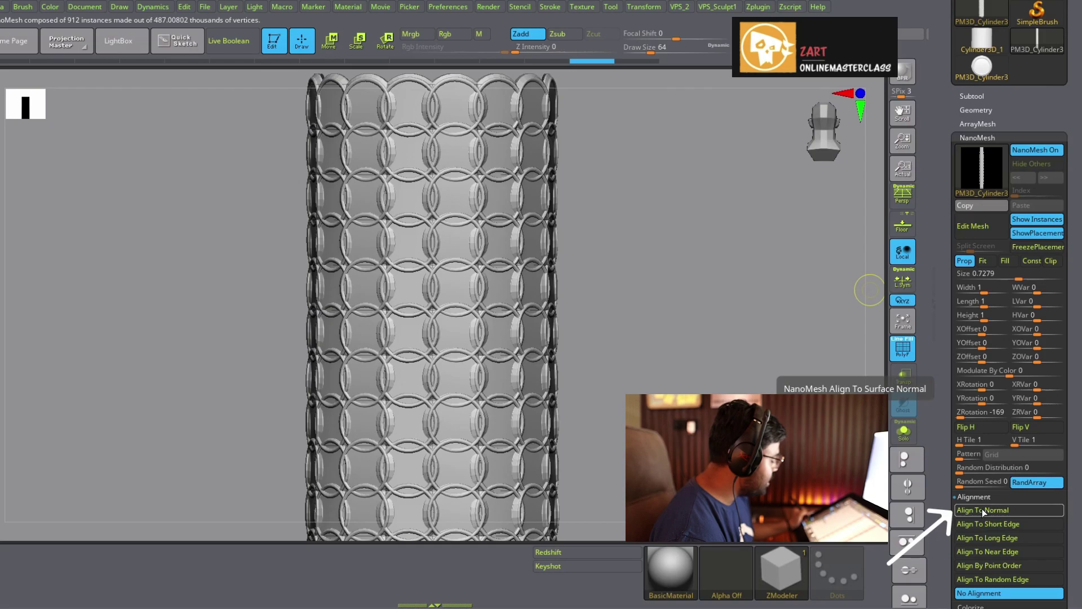
left_click(981, 509)
left_click_drag(715, 256, 666, 273)
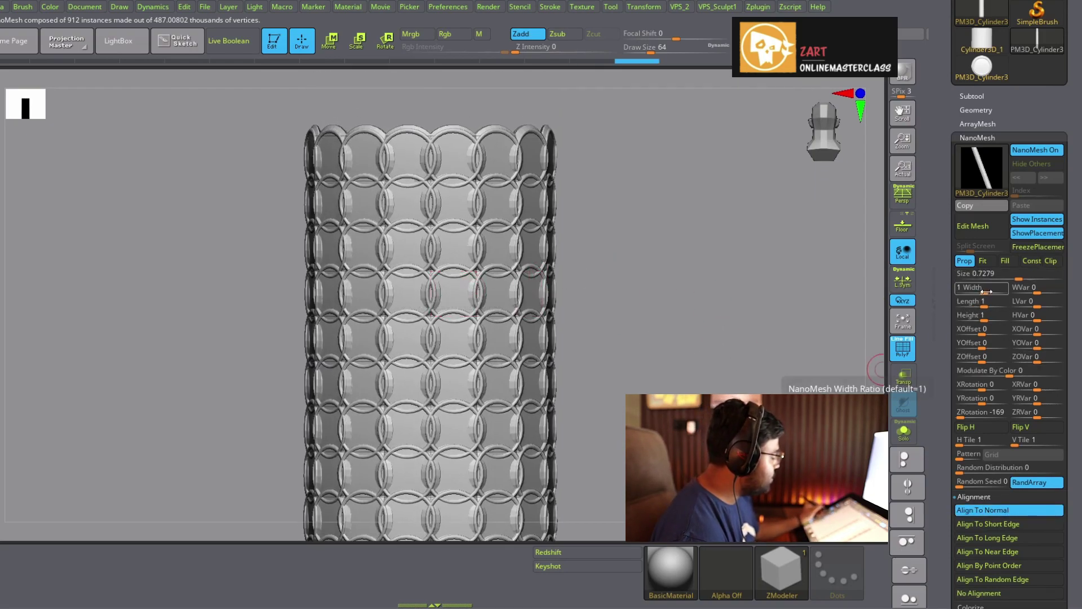
left_click_drag(981, 288, 984, 302)
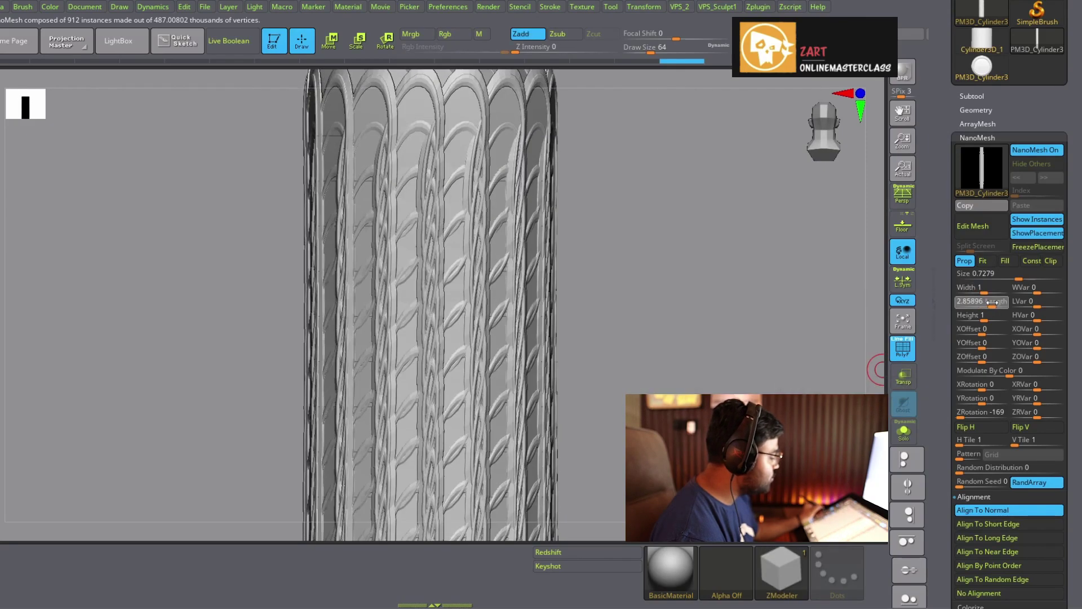
mouse_move(1066, 331)
left_mouse_down()
mouse_move(1023, 313)
mouse_move(988, 321)
left_mouse_up()
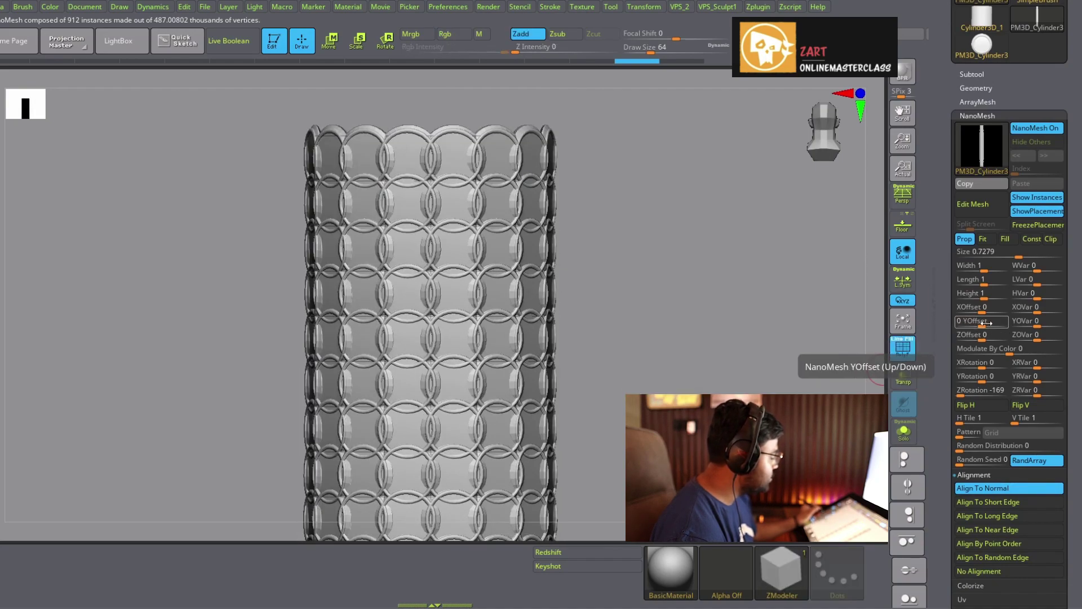
Experiment with offsetting and tilting the rings, resetting the tilt to 0, then undo
left_click_drag(983, 334, 1003, 334)
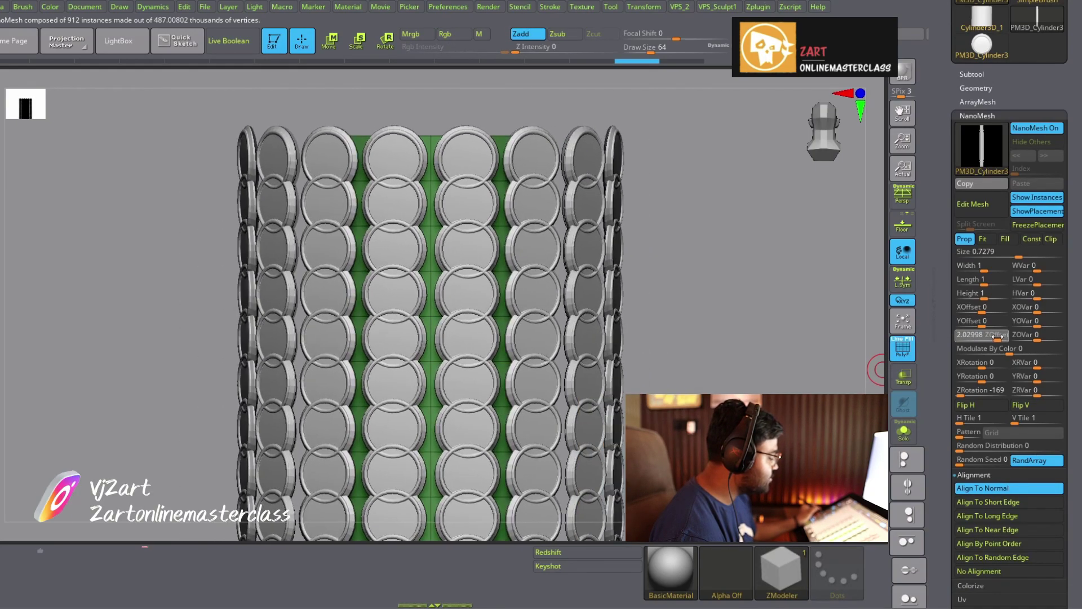
key("b")
key("z")
key("m")
scroll(984, 344, "down", 1)
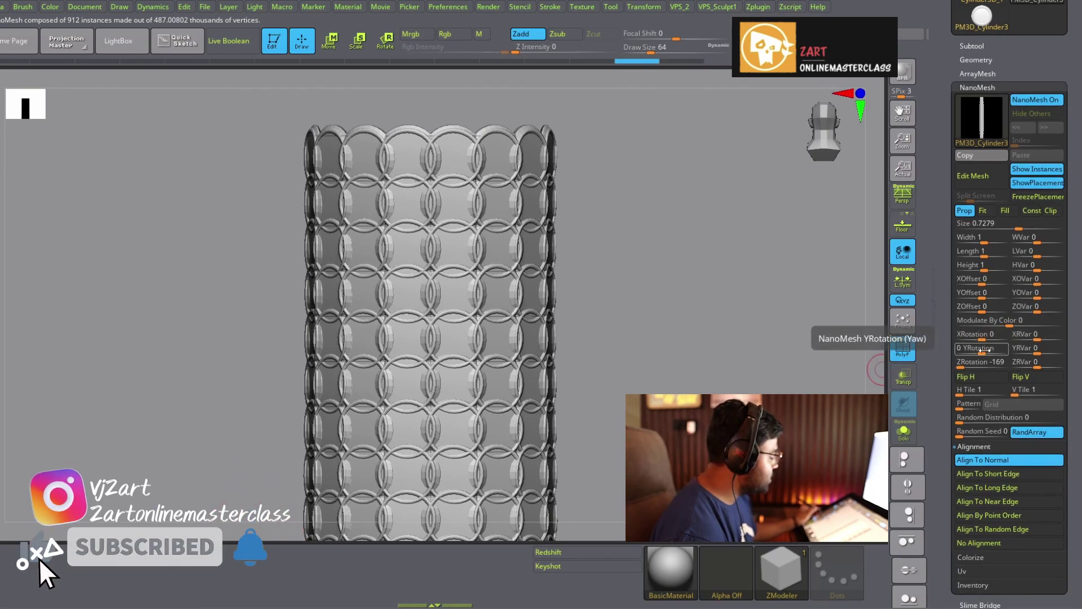
mouse_move(984, 335)
left_mouse_down()
mouse_move(996, 361)
mouse_move(1010, 361)
mouse_move(979, 359)
mouse_move(990, 335)
mouse_move(979, 335)
left_mouse_up()
type("0")
key("Return")
key("ctrl+z")
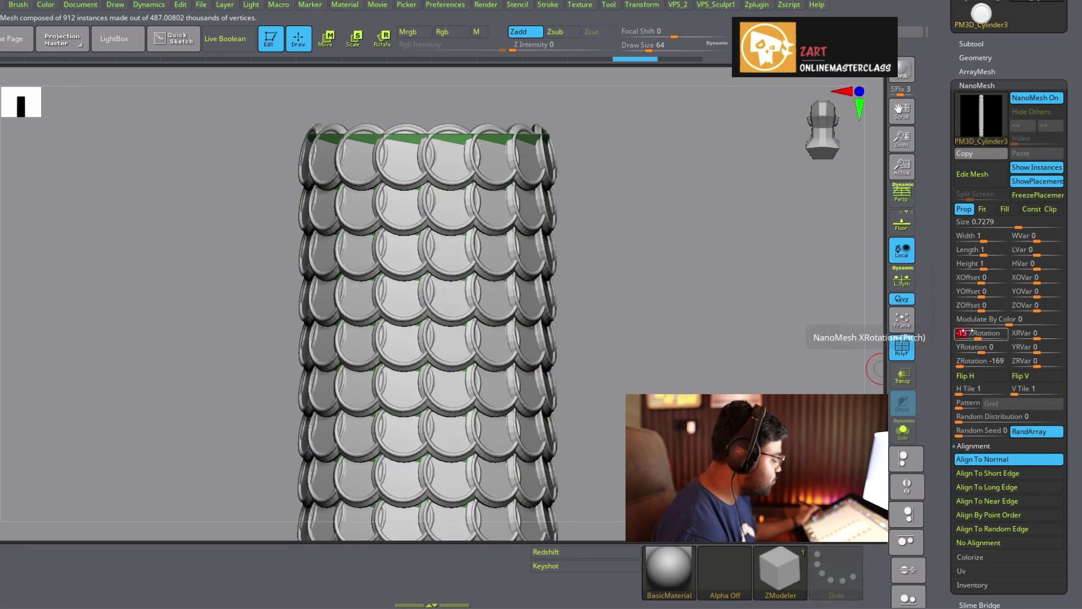
Tilt the rings to X rotation -23 and Y rotation 2, with width 0.84981 and height 1.69681
mouse_move(772, 356)
left_mouse_down()
mouse_move(713, 324)
mouse_move(694, 230)
mouse_move(669, 222)
left_mouse_up()
mouse_move(686, 271)
left_mouse_down()
mouse_move(681, 367)
mouse_move(681, 357)
mouse_move(875, 338)
left_mouse_up()
left_click_drag(963, 337, 978, 339)
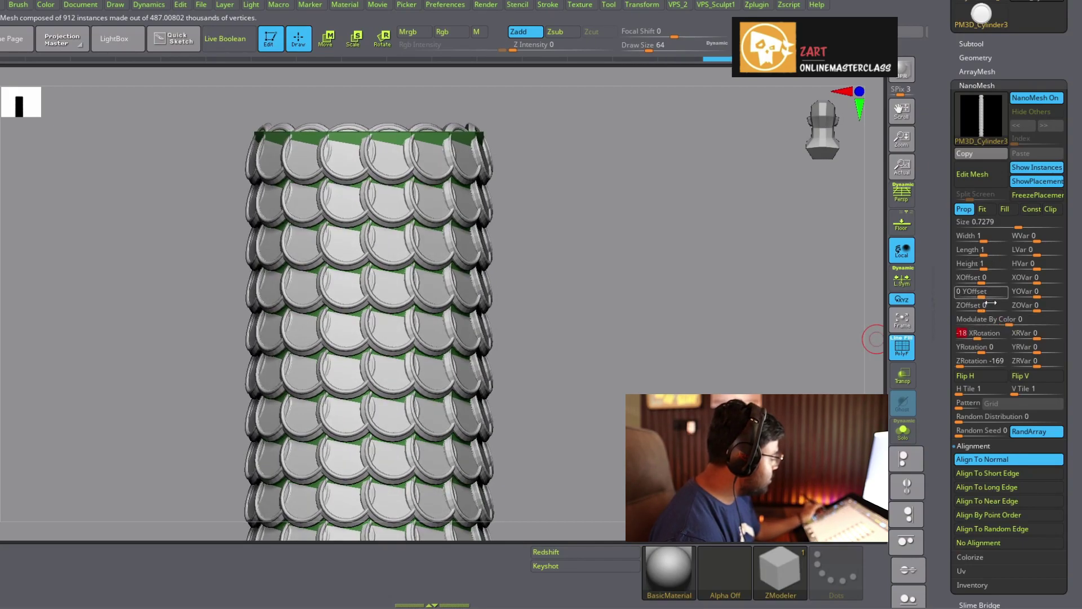
left_click_drag(978, 348, 979, 362)
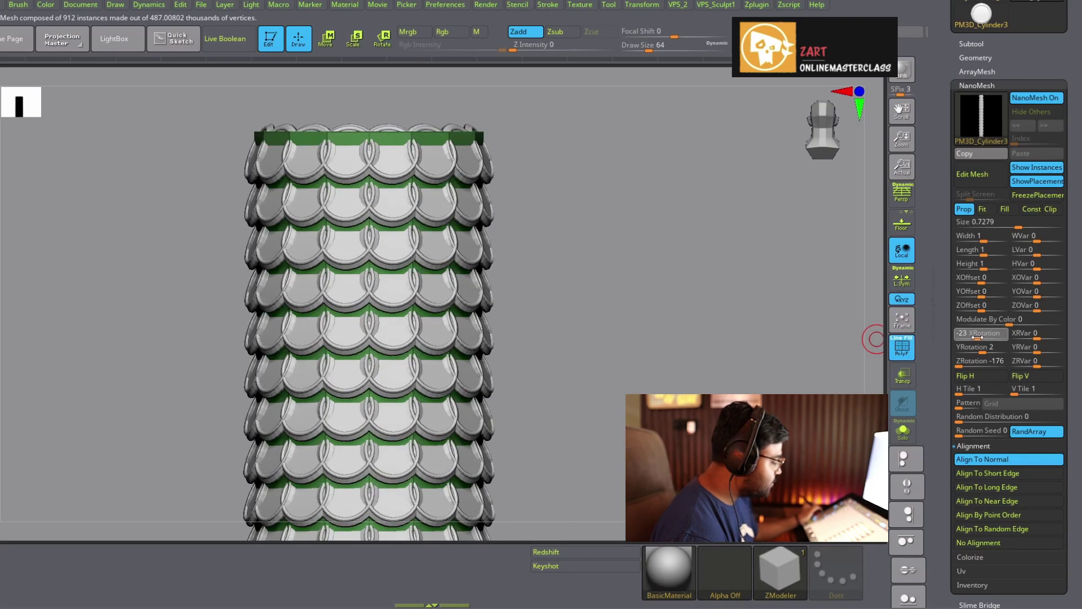
left_click_drag(984, 265, 993, 266)
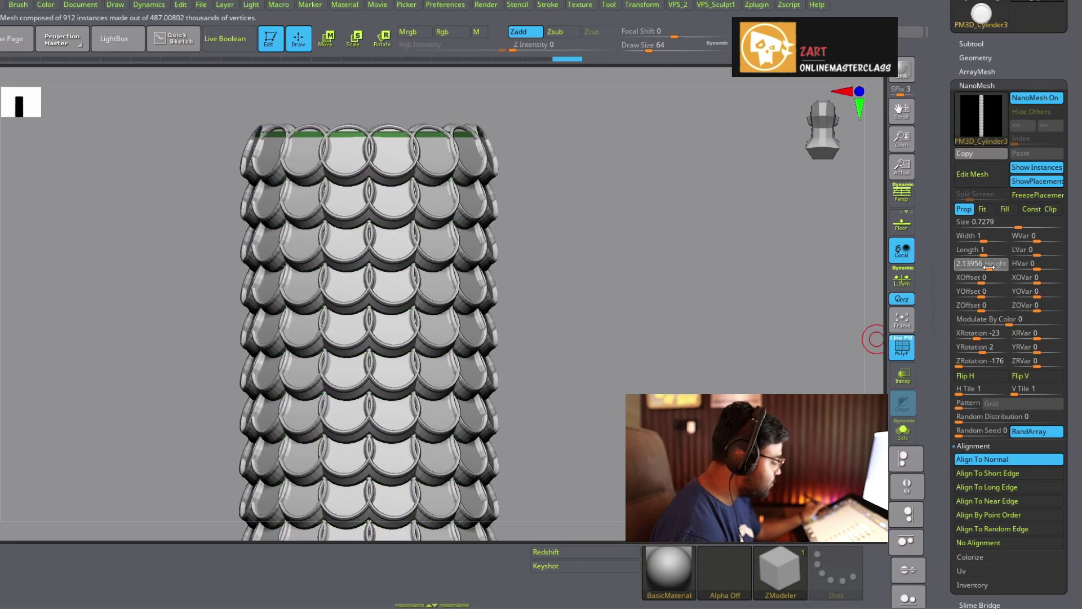
left_click_drag(991, 267, 992, 267)
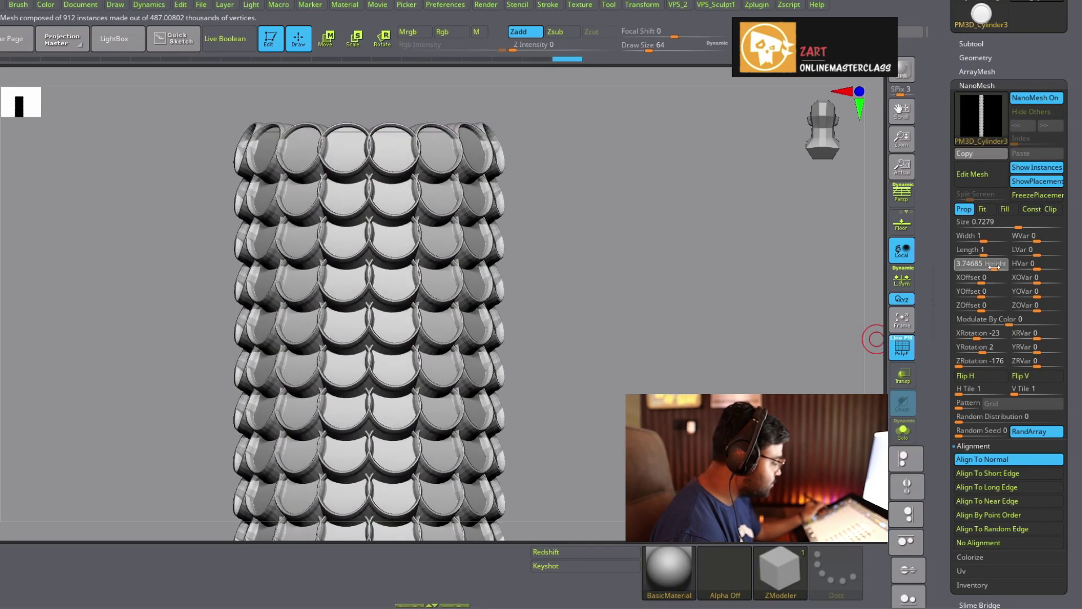
left_click_drag(992, 267, 982, 237)
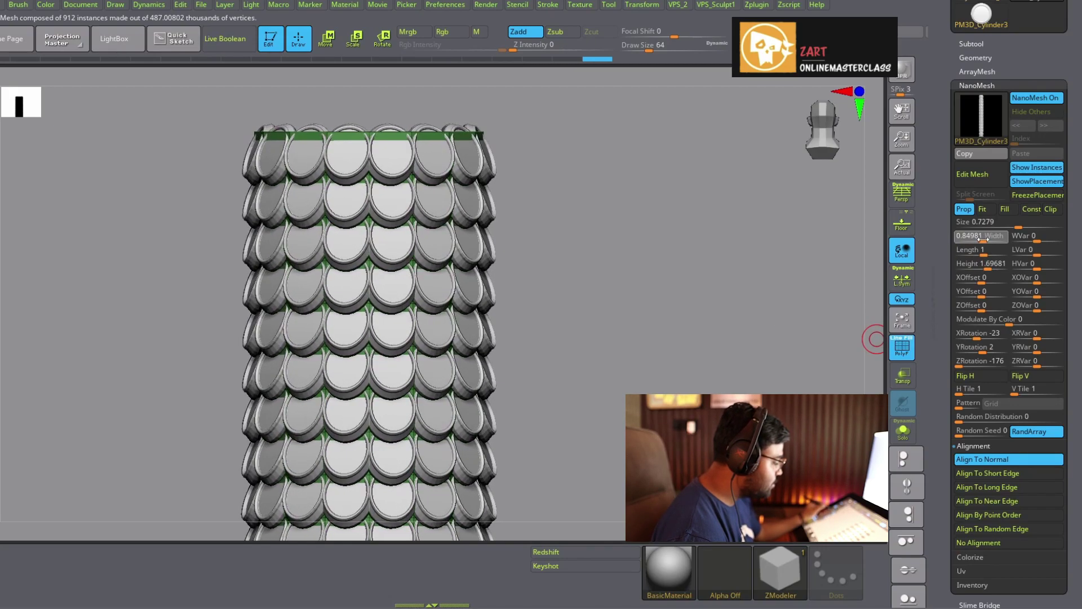
Frame the scaly column, toggle NanoMesh off and on, and bake the scales with One To Mesh
scroll(876, 339, "down", 5)
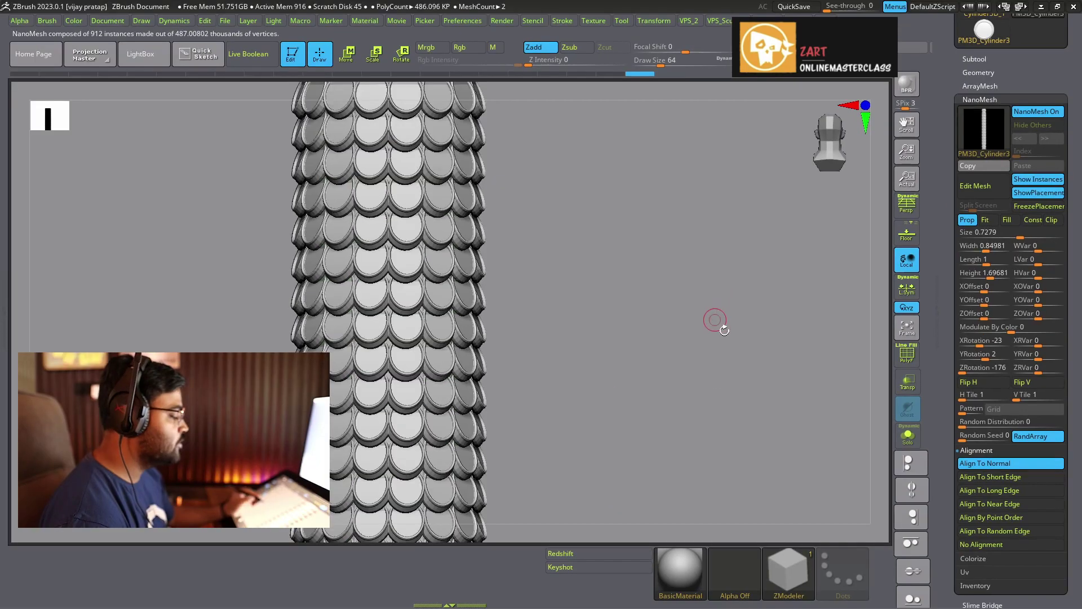
mouse_move(705, 282)
left_mouse_down()
mouse_move(708, 353)
mouse_move(722, 375)
mouse_move(725, 343)
mouse_move(709, 334)
mouse_move(701, 360)
mouse_move(725, 336)
mouse_move(710, 285)
mouse_move(720, 329)
mouse_move(708, 317)
left_mouse_up()
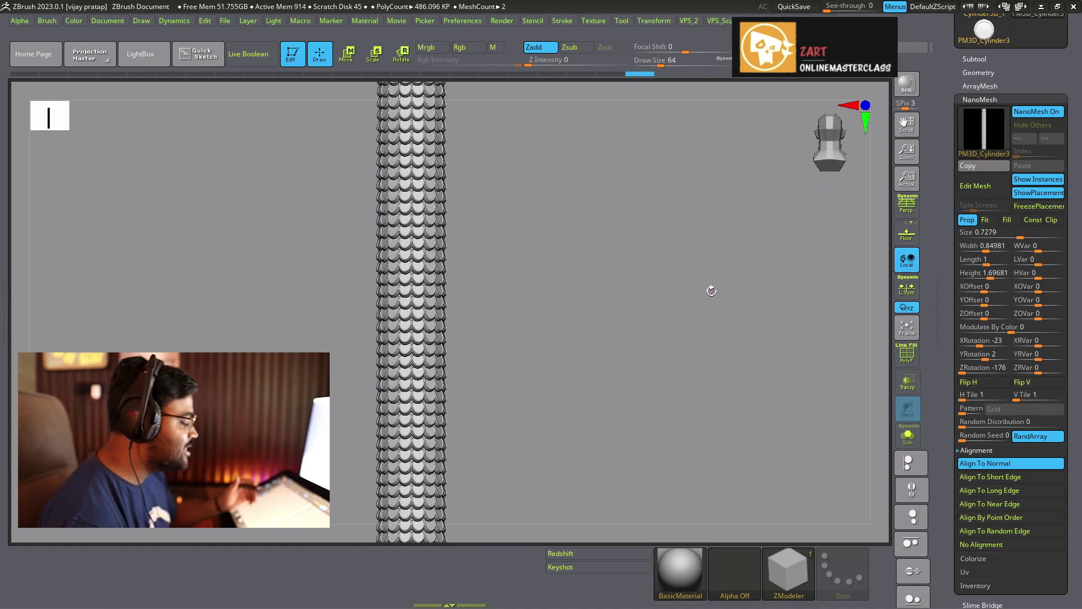
mouse_move(656, 188)
left_mouse_down("alt")
mouse_move(685, 350)
mouse_move(669, 434)
mouse_move(677, 319)
mouse_move(650, 310)
mouse_move(650, 273)
mouse_move(663, 274)
left_mouse_up("alt")
scroll(964, 311, "down", 3)
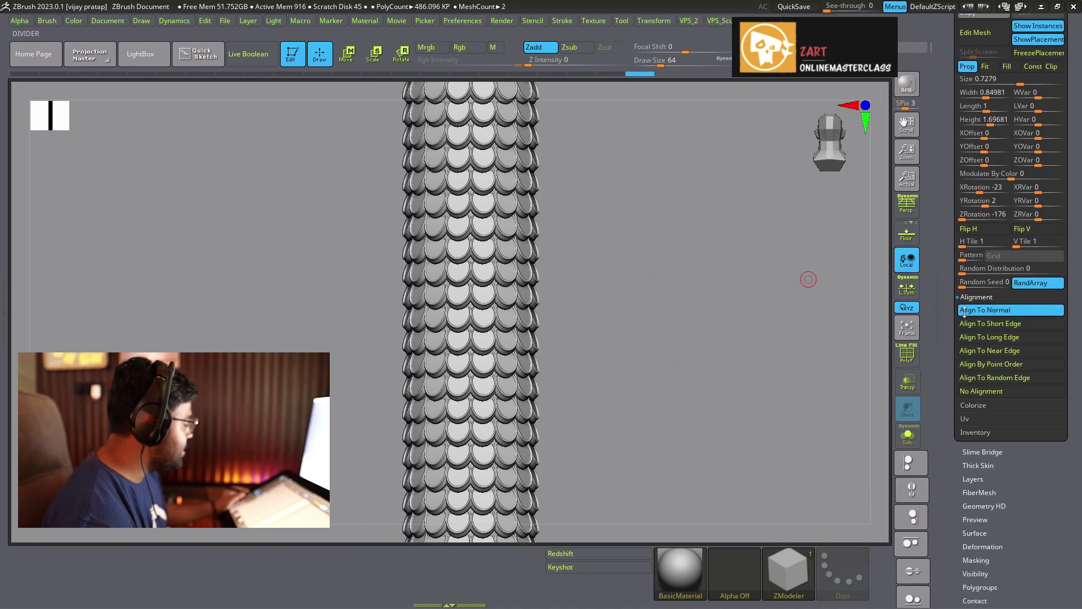
scroll(1072, 270, "up", 7)
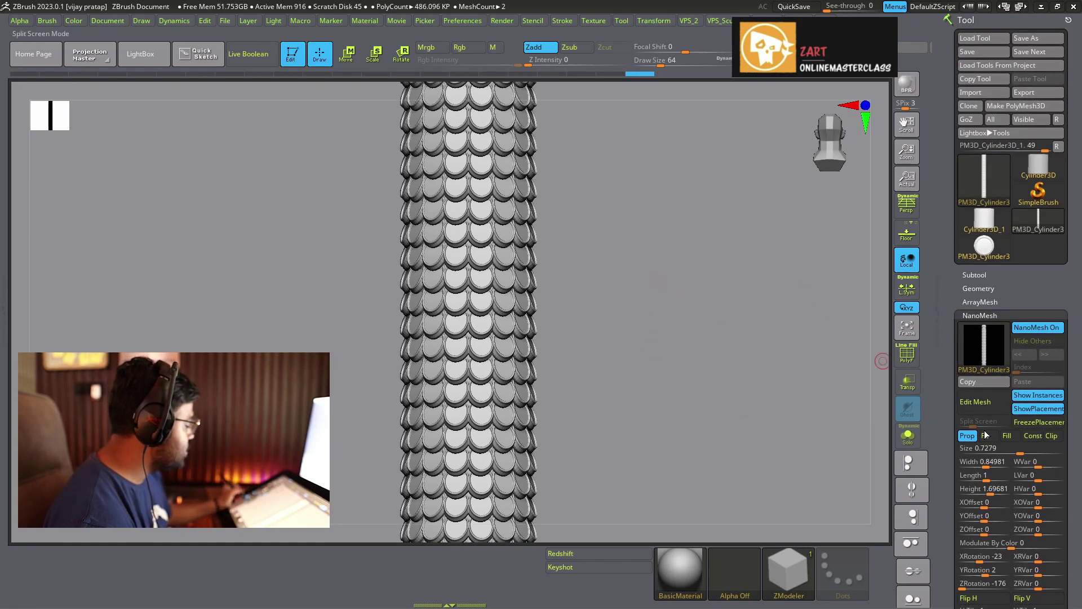
left_click(1040, 328)
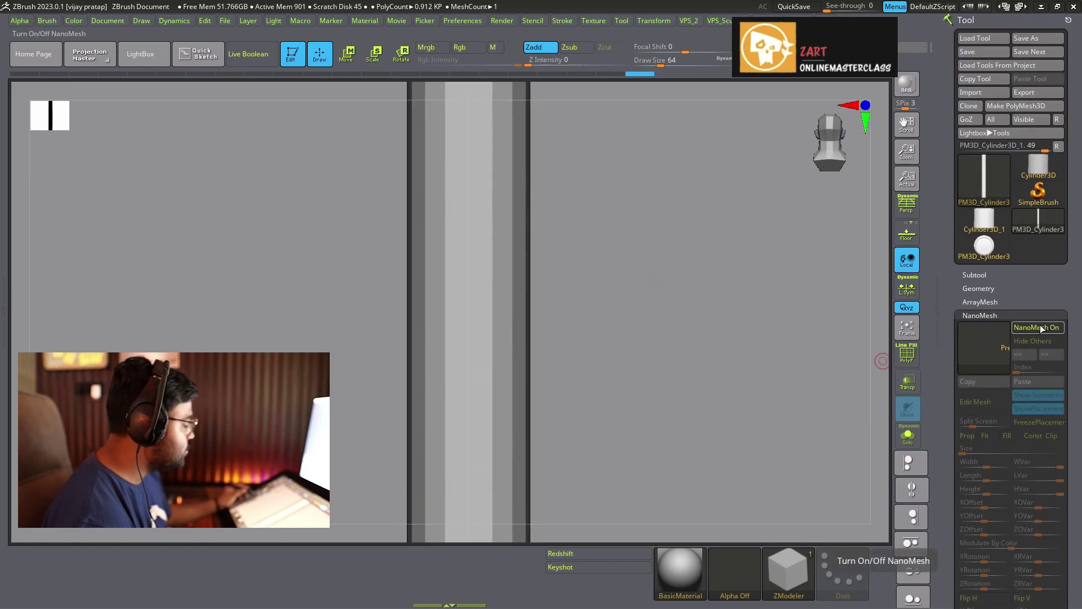
left_click(1041, 328)
scroll(1040, 480, "down", 6)
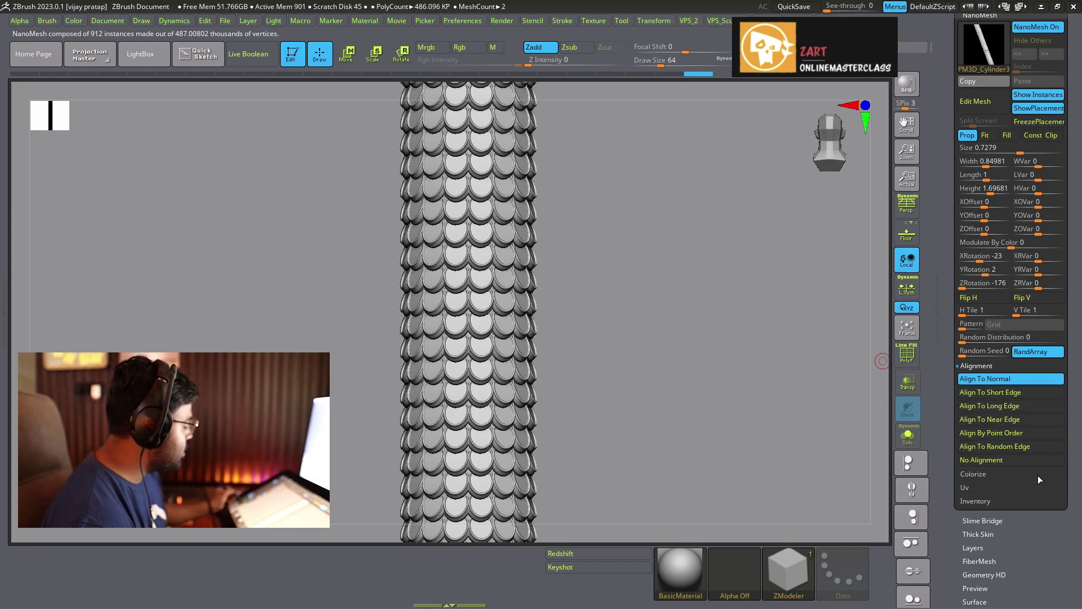
left_click(986, 501)
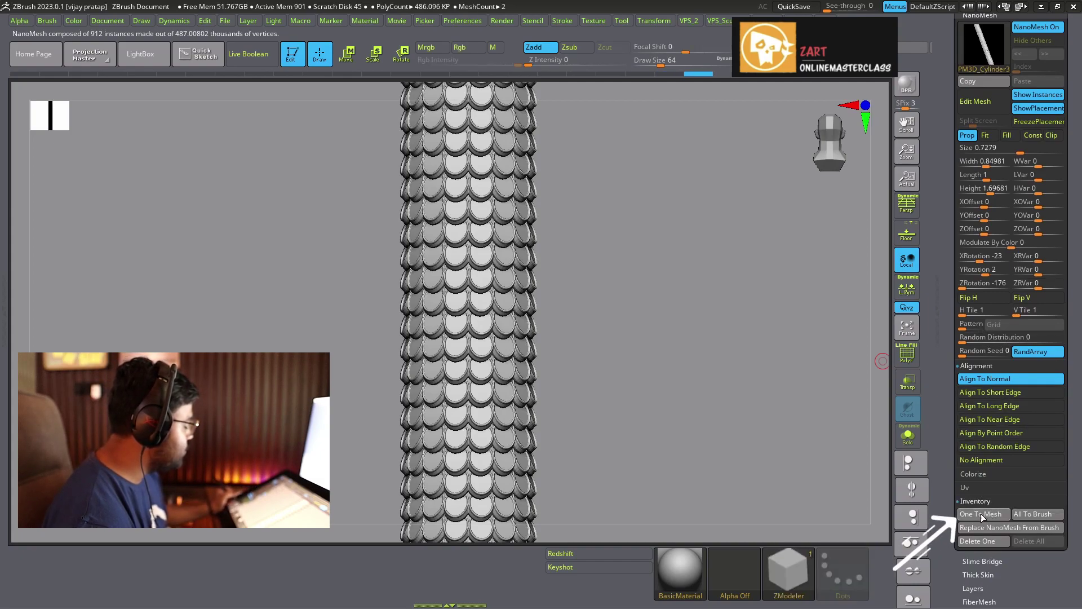
left_click(981, 513)
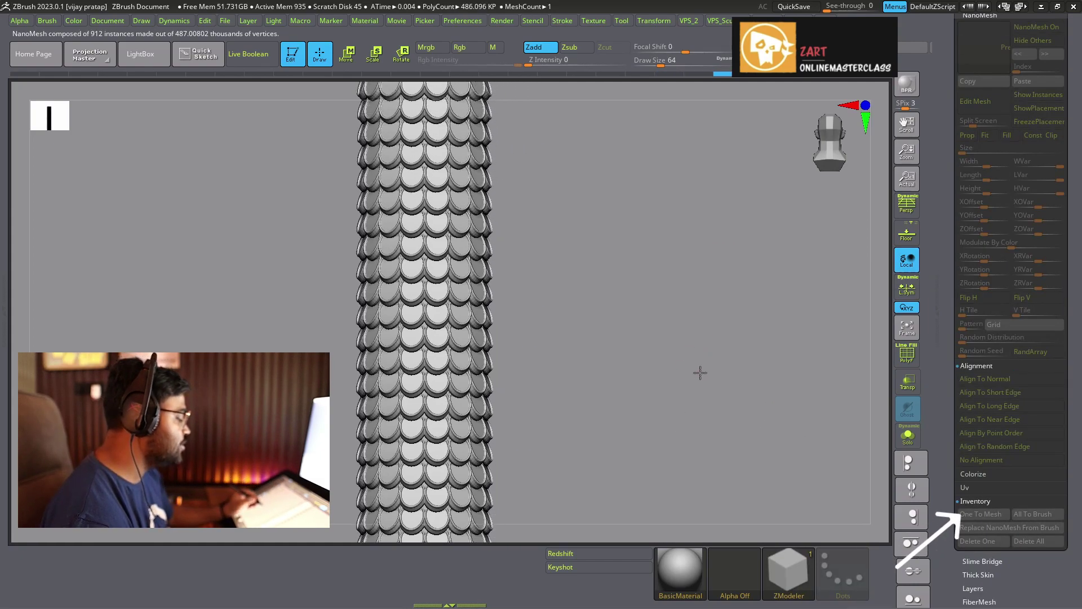
Show the wireframe, place the Transpose gizmo along the column, and choose Bend Curve
key("shift+f")
mouse_move(693, 186)
left_mouse_down()
mouse_move(677, 430)
mouse_move(693, 194)
mouse_move(681, 310)
mouse_move(684, 236)
mouse_move(647, 244)
mouse_move(492, 401)
left_mouse_up()
mouse_move(611, 258)
left_mouse_down()
mouse_move(619, 320)
mouse_move(631, 268)
left_mouse_up()
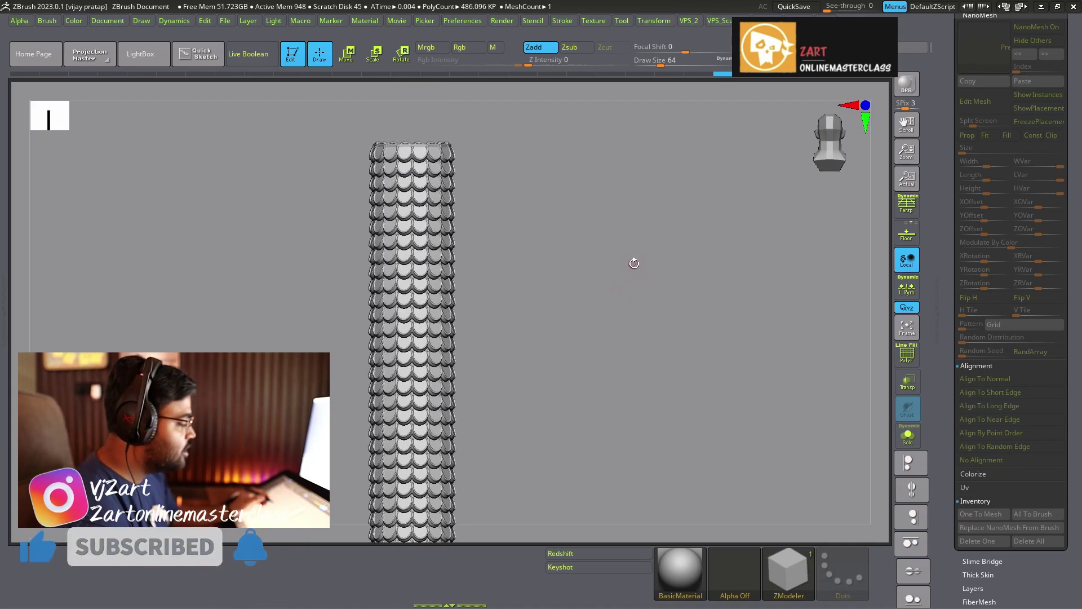
key("w")
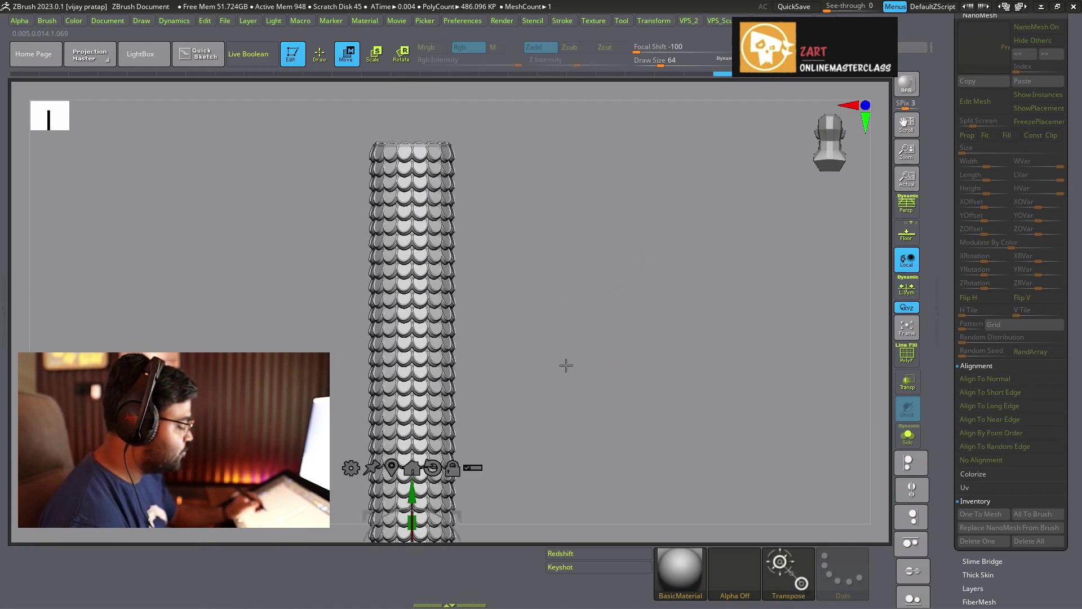
left_click_drag(565, 365, 394, 357)
left_click(394, 358)
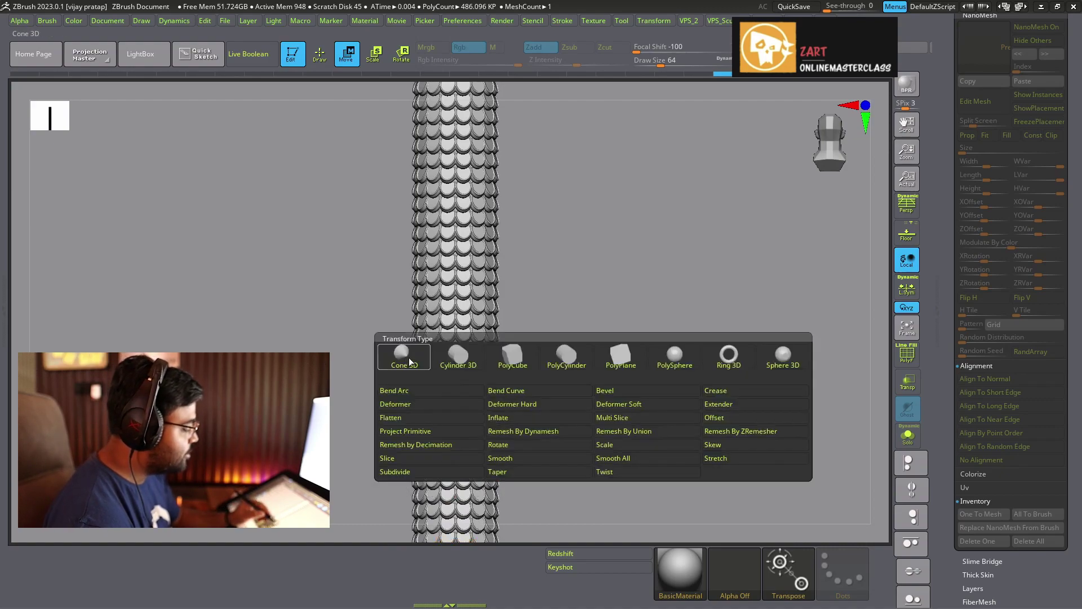
left_click(516, 390)
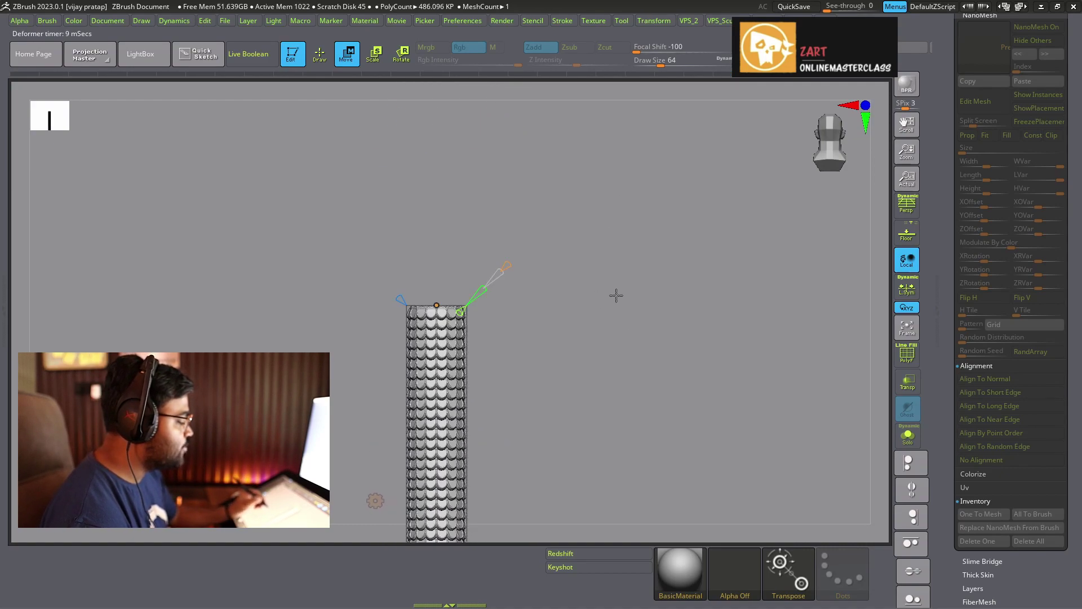
Zoom out and drag curve points to bend the top, middle and bottom into an S-curve
mouse_move(594, 240)
left_mouse_down("alt")
mouse_move(565, 317)
mouse_move(402, 244)
left_mouse_up("alt")
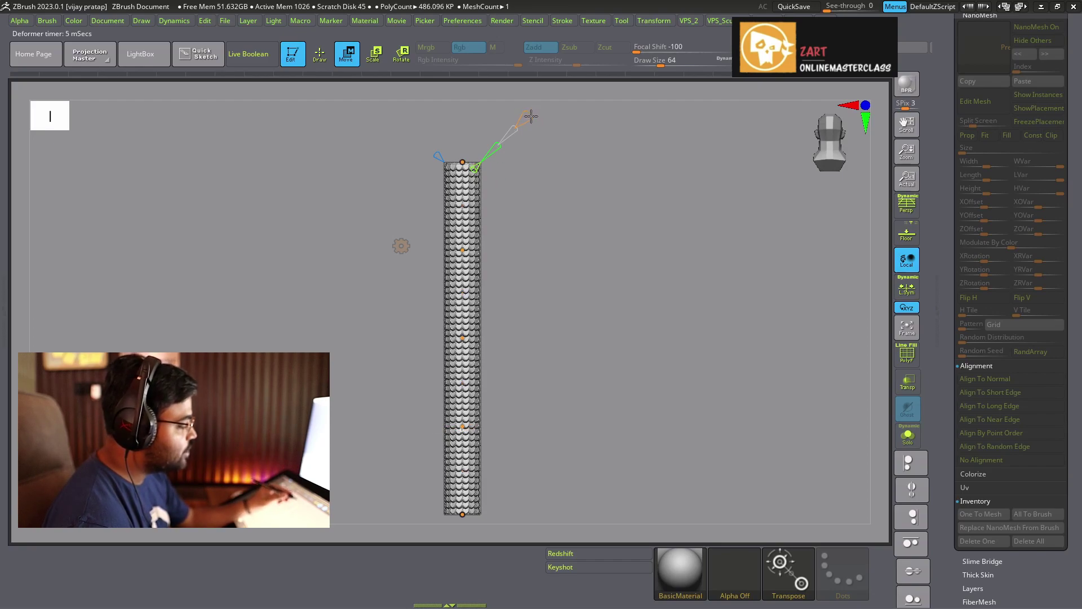
left_click_drag(463, 162, 517, 131)
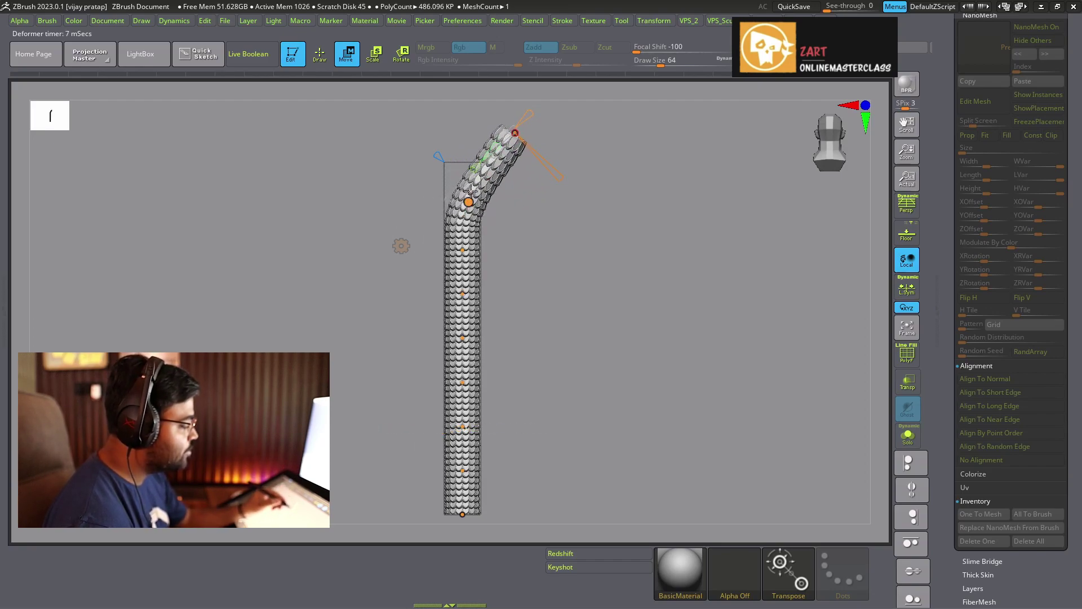
left_click_drag(471, 192, 446, 254)
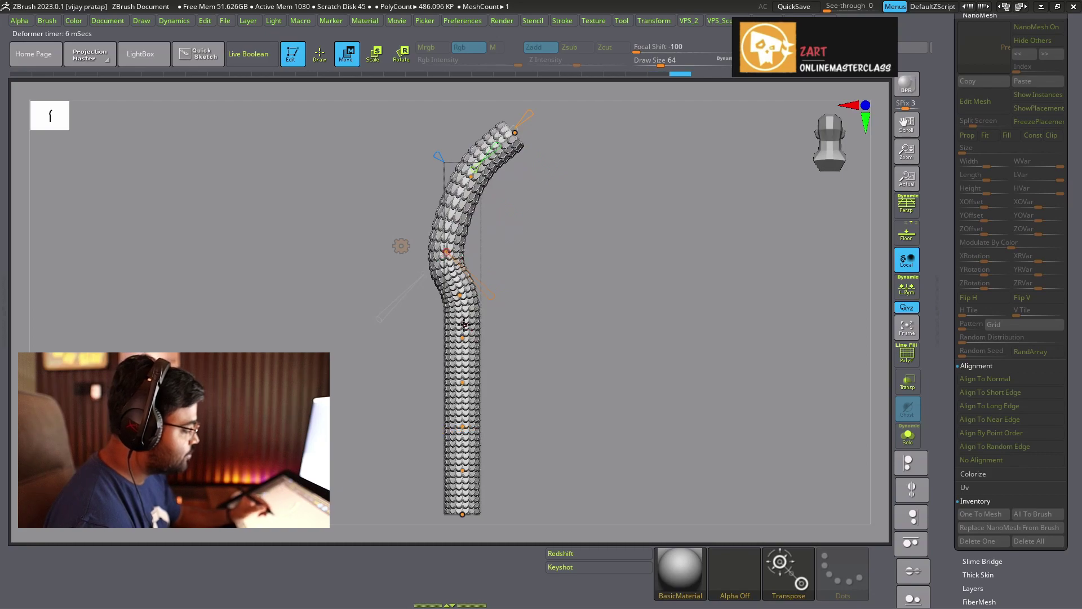
left_click_drag(471, 514, 585, 464)
left_click_drag(462, 427, 524, 404)
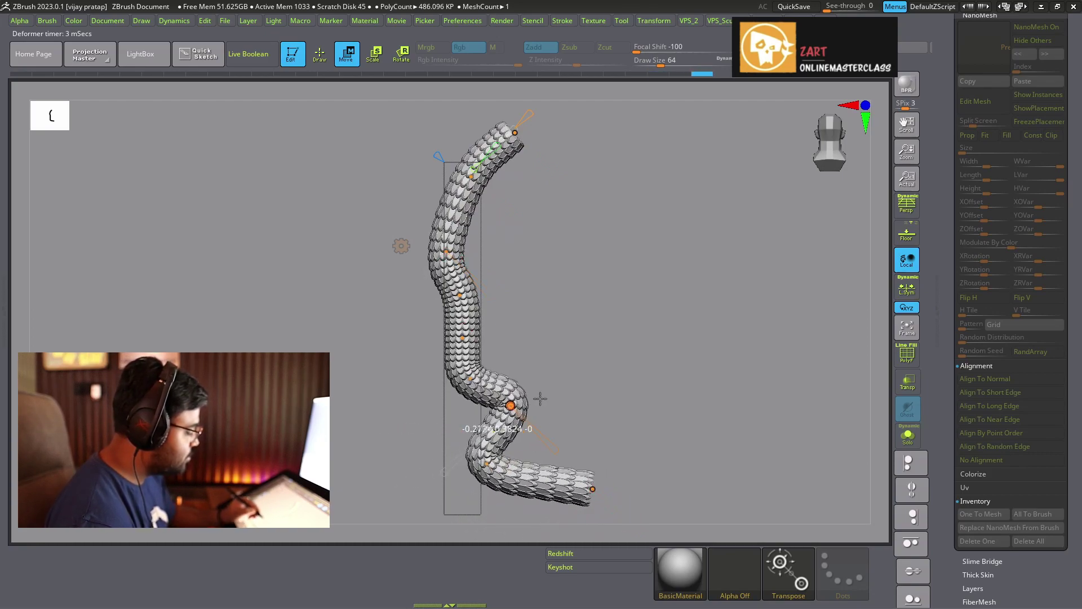
left_click_drag(590, 493, 546, 540)
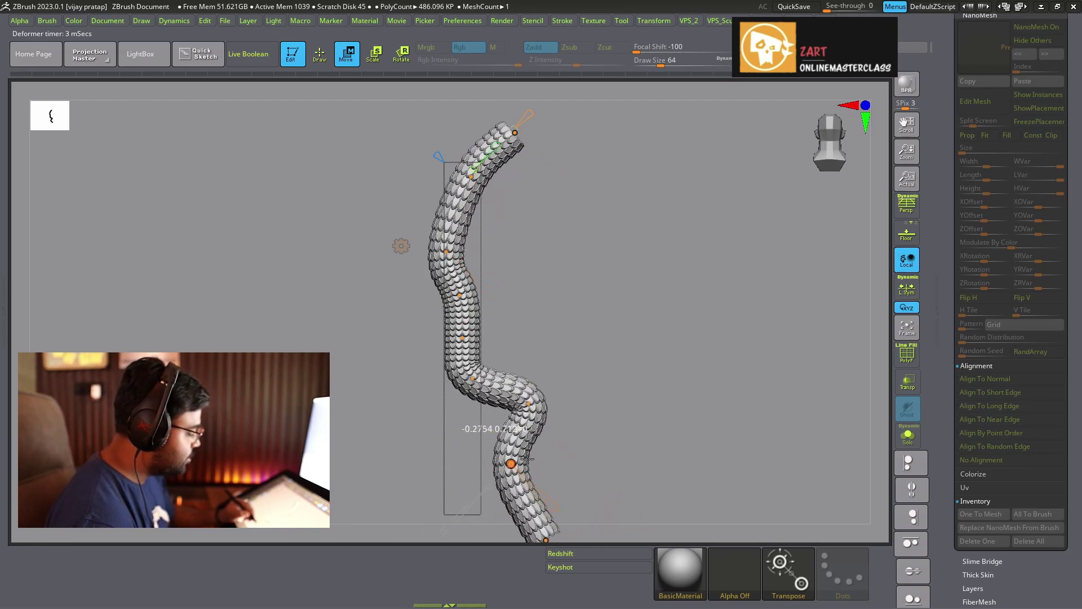
left_click_drag(521, 420, 532, 468)
mouse_move(538, 407)
left_mouse_down()
mouse_move(483, 445)
mouse_move(461, 252)
mouse_move(429, 224)
left_mouse_up()
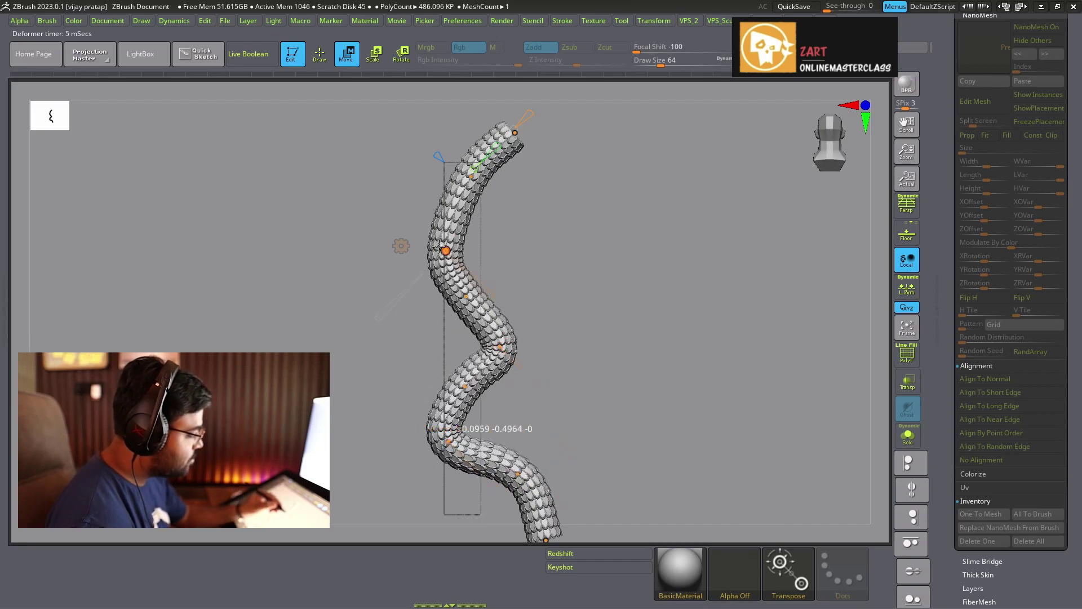
Push the upper bend left, curl the tail, and refine the middle and lower waves
left_click_drag(500, 347, 374, 346)
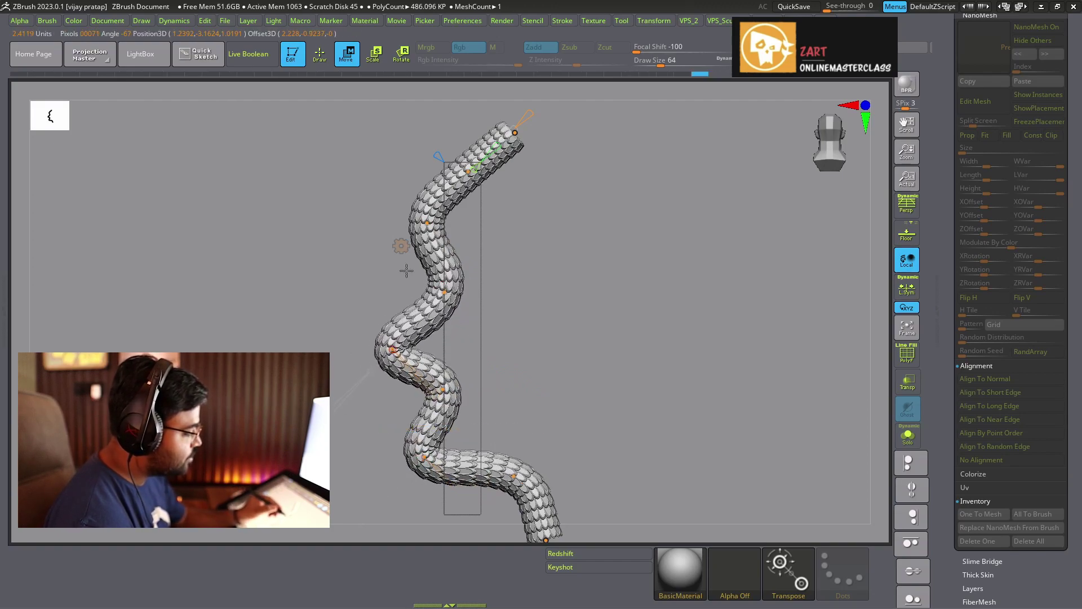
left_click_drag(428, 222, 407, 224)
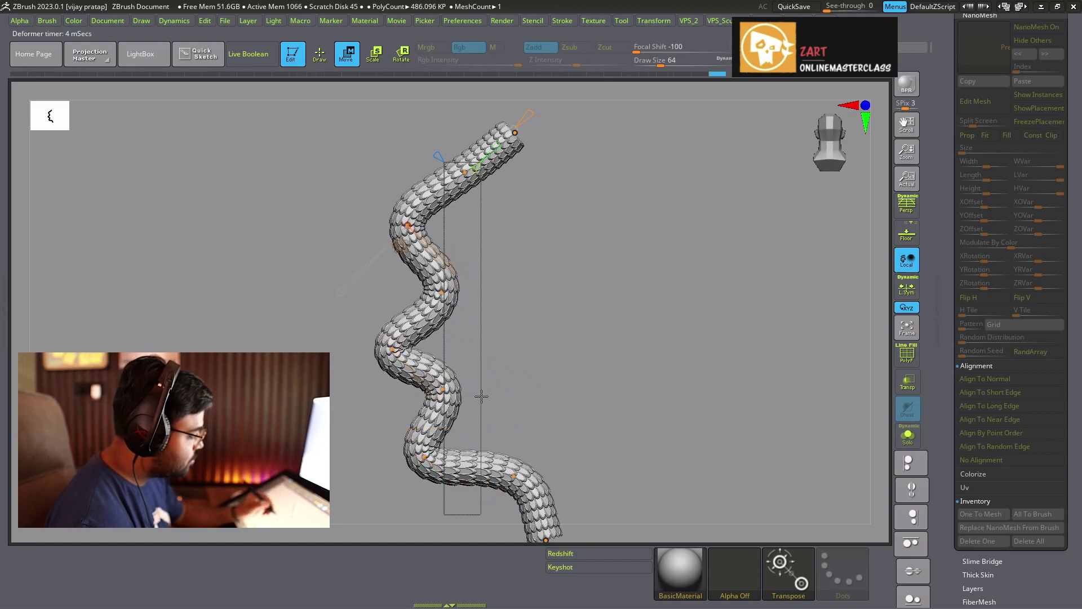
left_click_drag(554, 534, 414, 528)
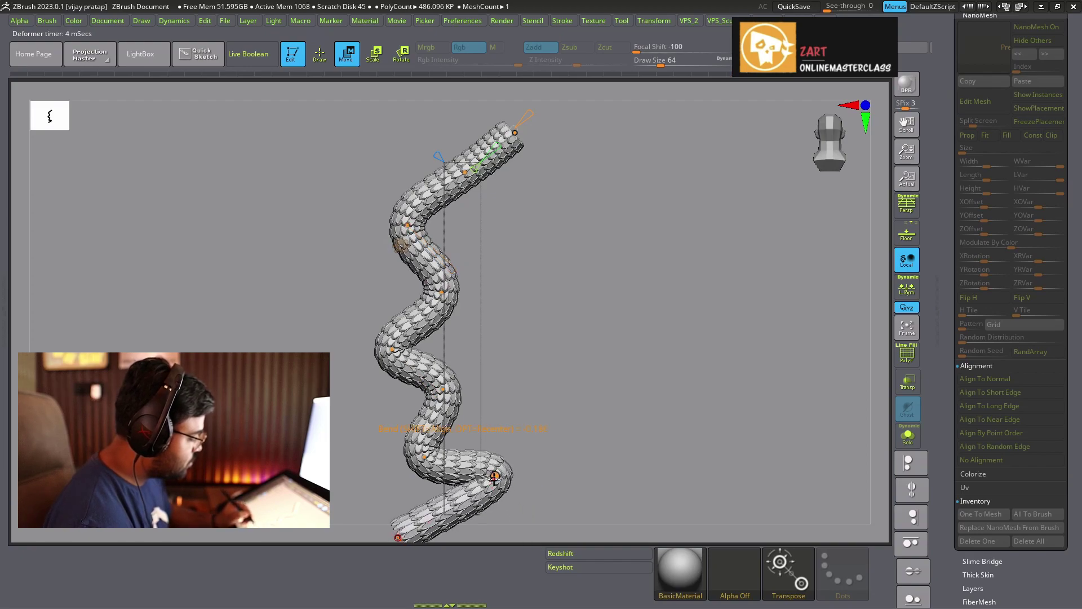
mouse_move(494, 476)
left_mouse_down()
mouse_move(532, 442)
mouse_move(406, 494)
mouse_move(460, 484)
left_mouse_up()
left_click_drag(426, 401, 477, 483)
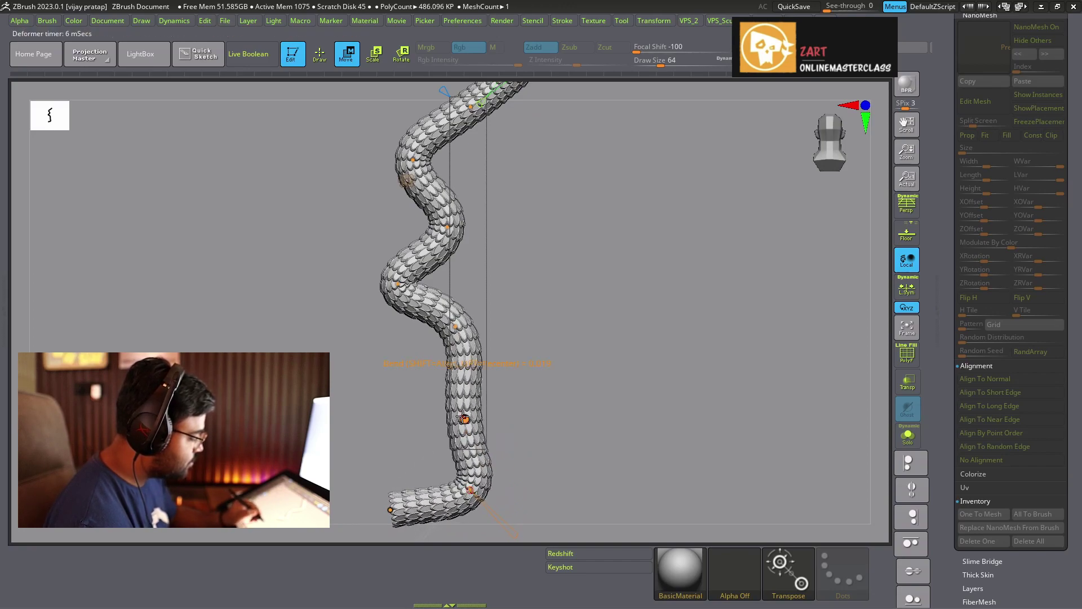
left_click_drag(464, 414, 422, 409)
left_click_drag(449, 325, 454, 358)
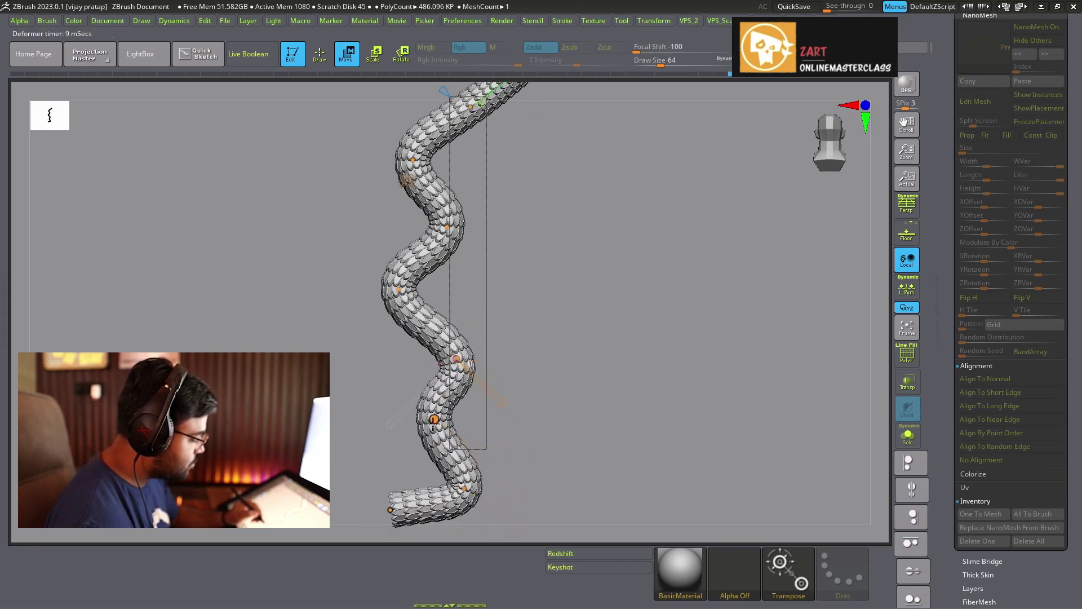
left_click_drag(429, 420, 422, 424)
mouse_move(424, 511)
left_mouse_down()
mouse_move(451, 398)
mouse_move(494, 352)
left_mouse_up()
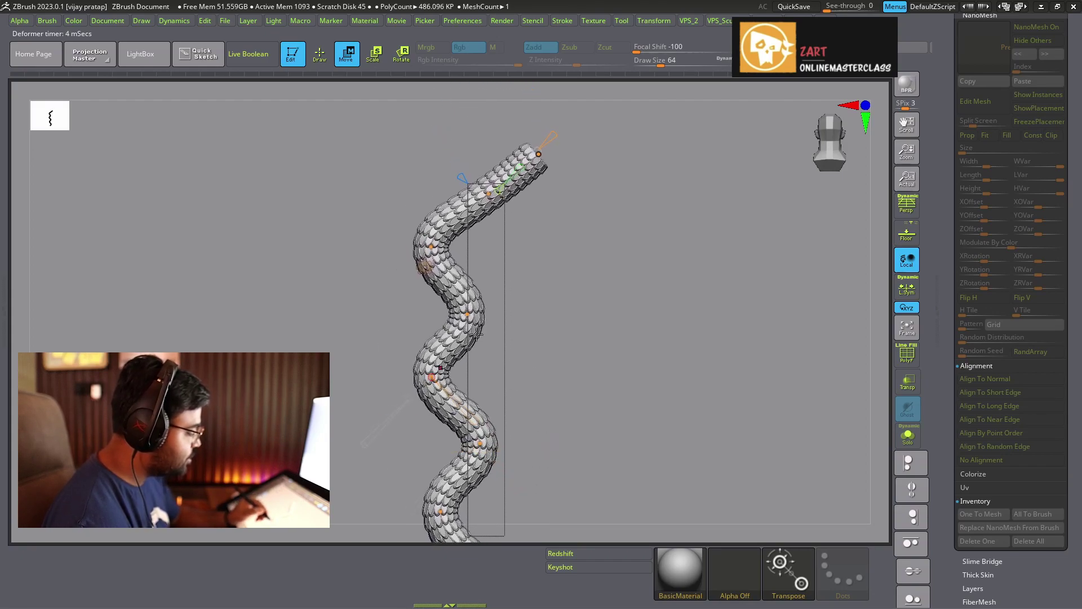
Pull the snake's top end to the upper left and reposition the lower curve points
left_click_drag(558, 205, 449, 176)
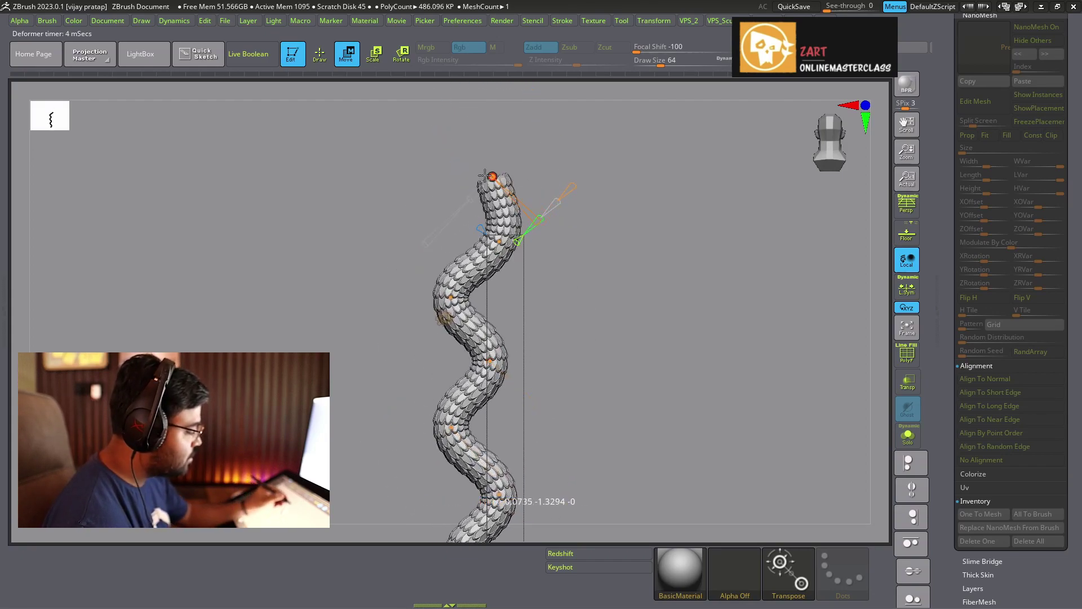
left_click_drag(585, 224, 499, 196)
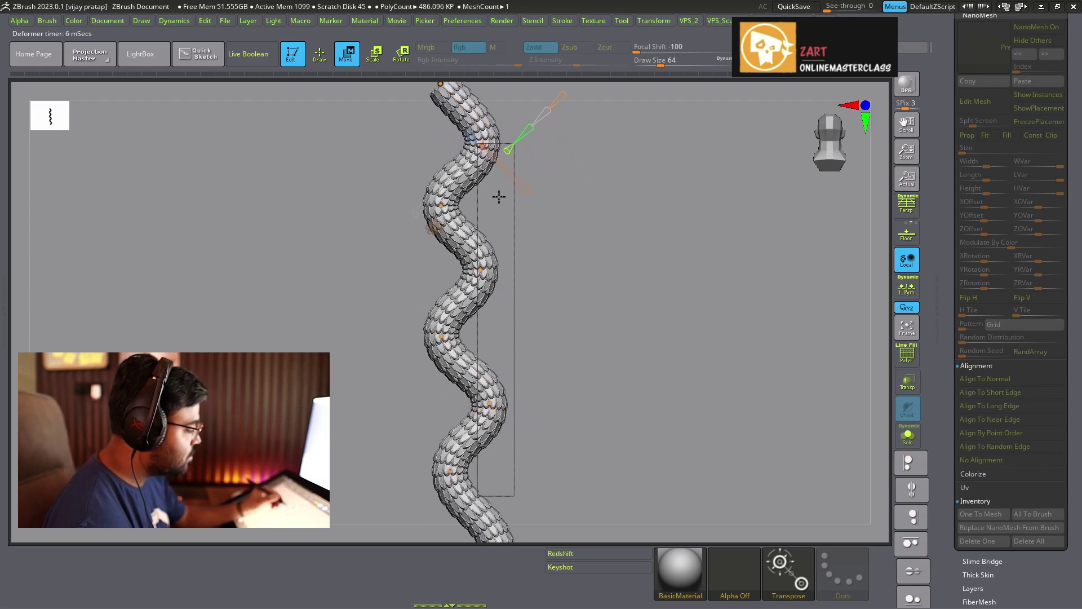
left_click_drag(600, 120, 470, 215)
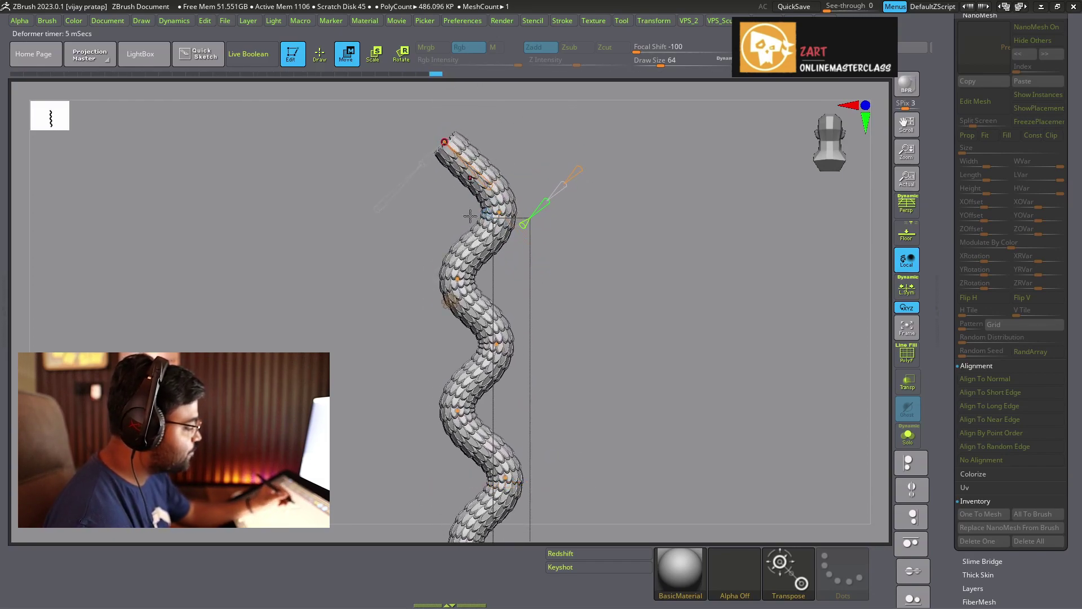
left_click_drag(457, 278, 538, 212)
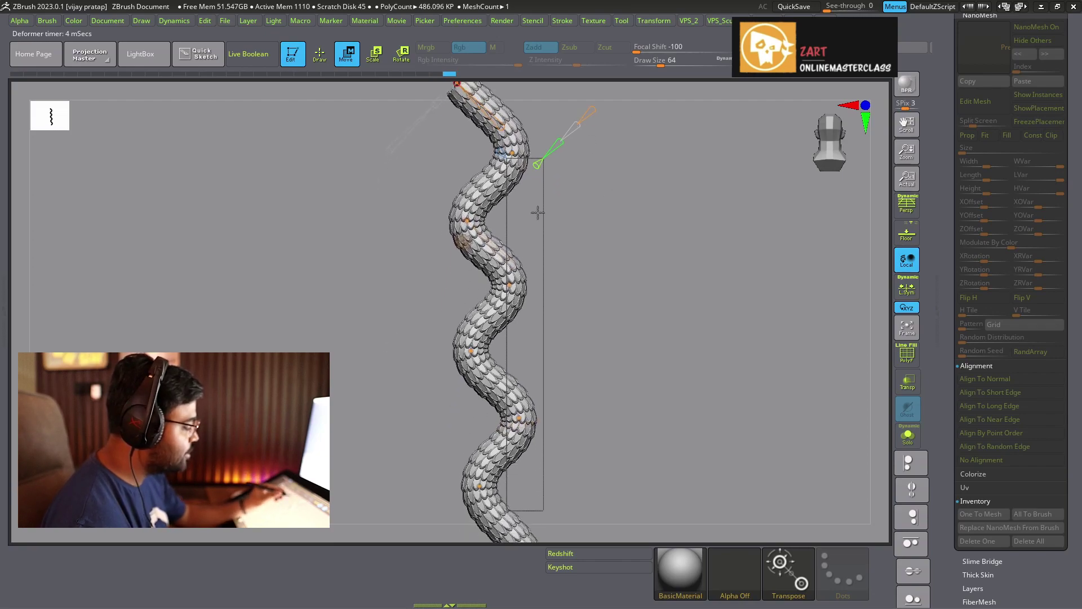
mouse_move(516, 280)
left_mouse_down()
mouse_move(524, 338)
mouse_move(509, 342)
left_mouse_up()
left_click_drag(476, 401, 472, 398)
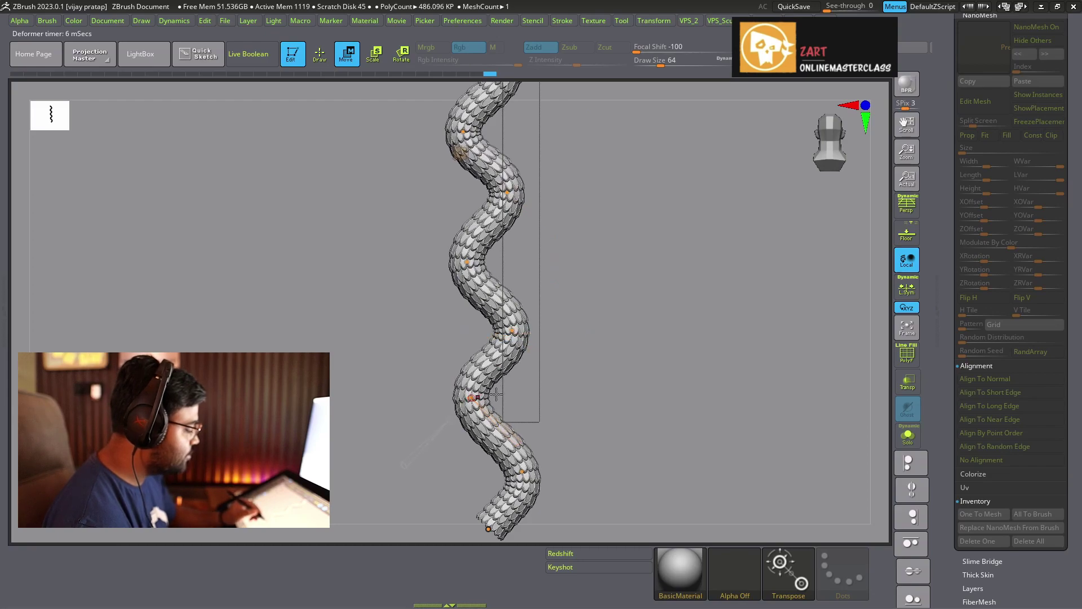
left_click_drag(492, 528, 477, 488)
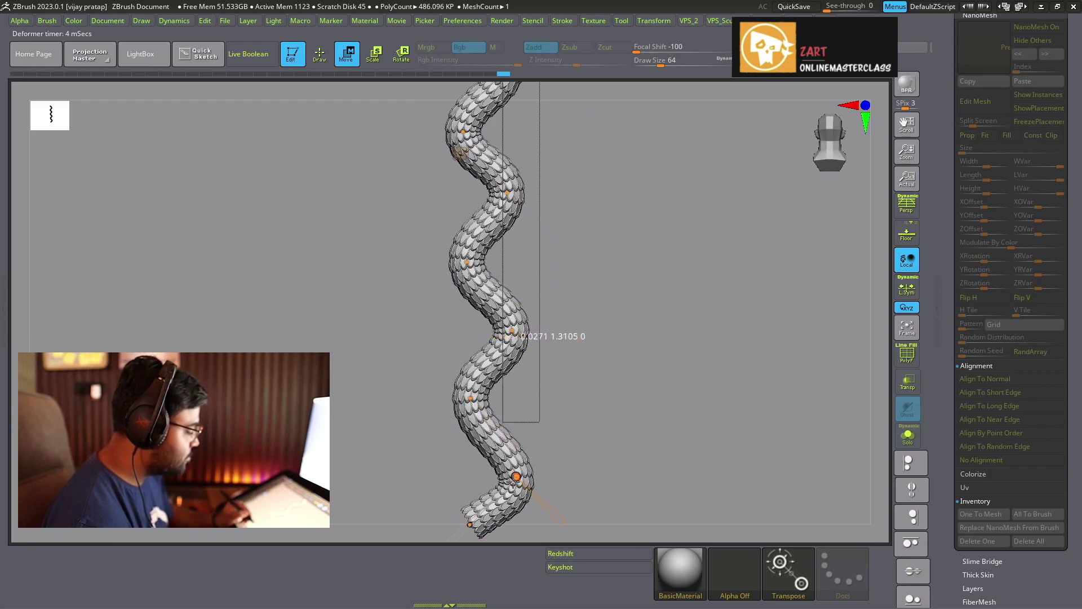
mouse_move(639, 375)
left_mouse_down("alt")
mouse_move(614, 358)
mouse_move(647, 399)
mouse_move(618, 401)
mouse_move(614, 360)
left_mouse_up("alt")
Curl and taper the tail so scales shrink toward the tip, then even out the waves
left_click_drag(495, 540, 404, 464)
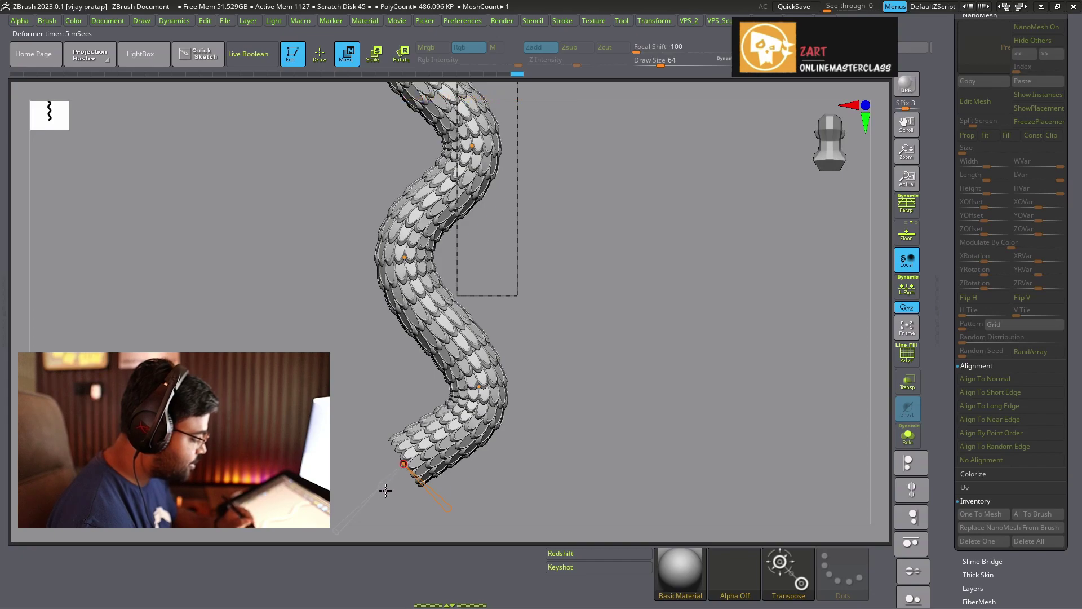
left_click_drag(385, 489, 399, 479)
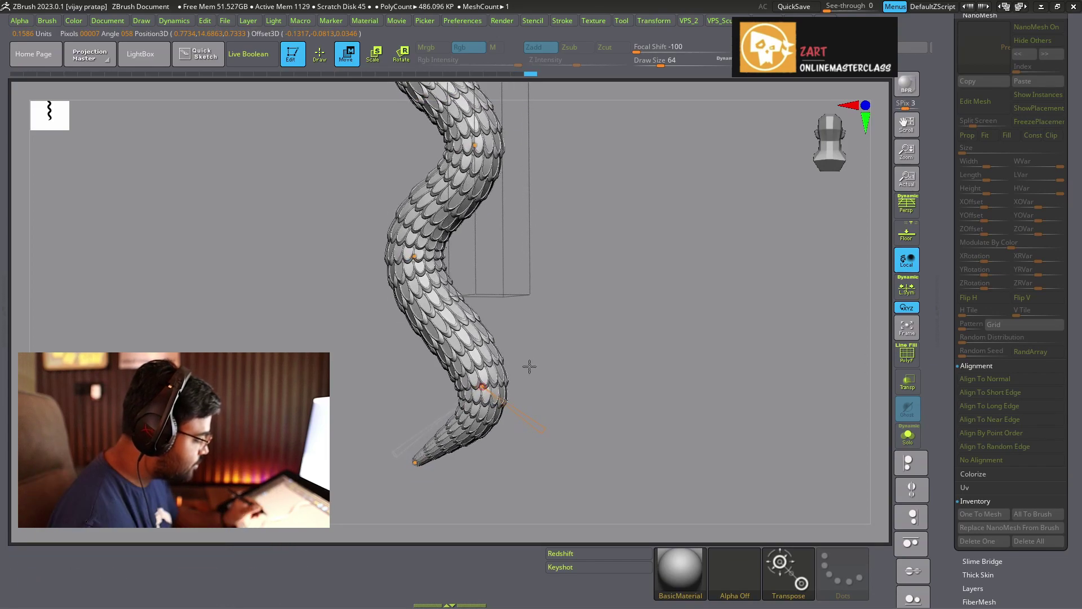
left_click(108, 20)
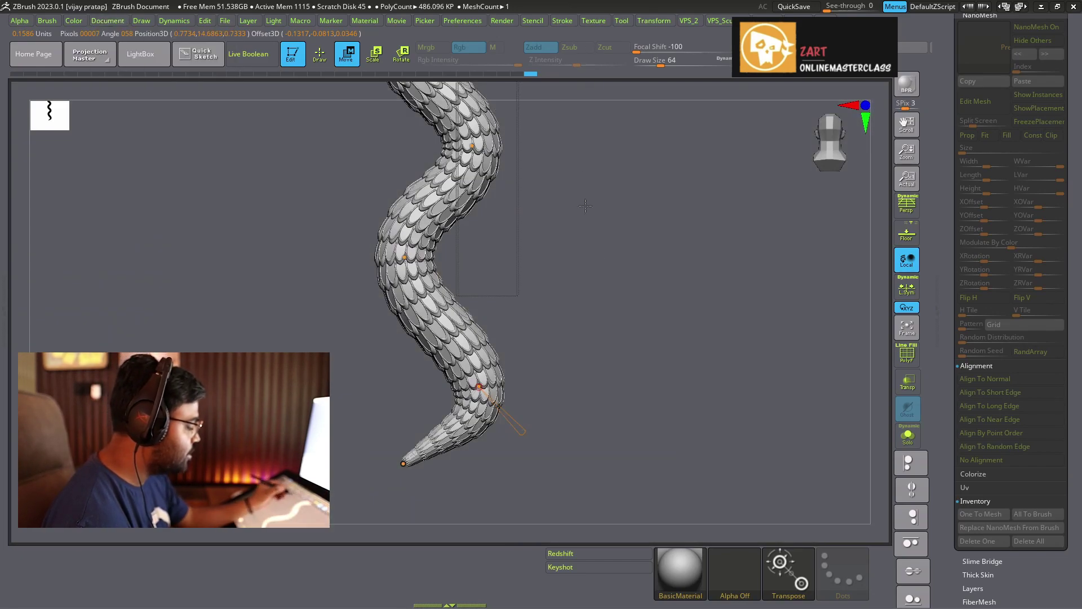
left_click_drag(581, 299, 601, 310)
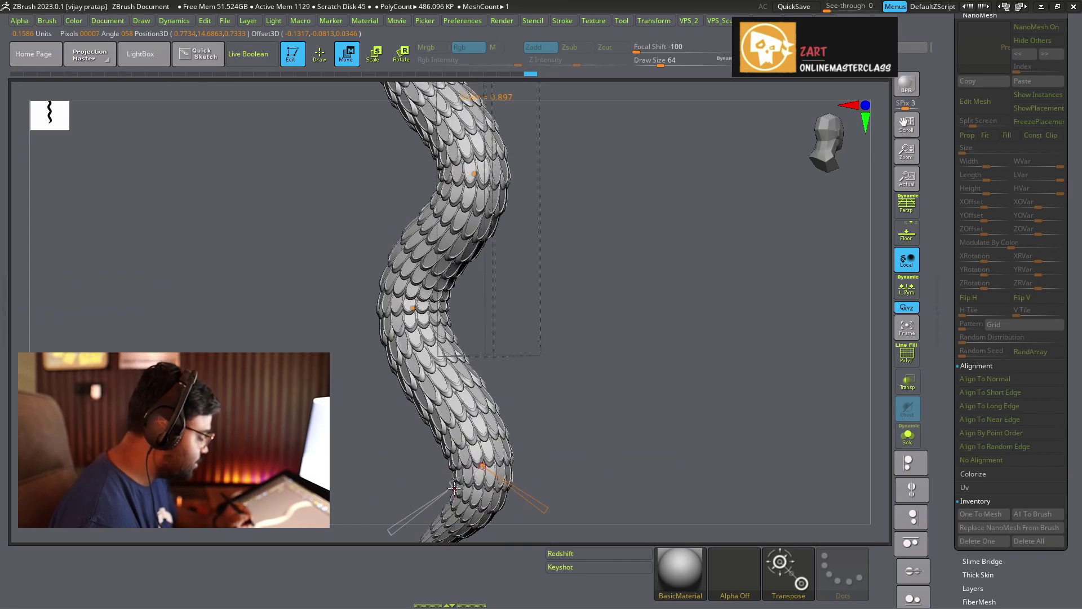
mouse_move(454, 488)
left_mouse_down()
mouse_move(573, 375)
mouse_move(400, 308)
mouse_move(376, 332)
mouse_move(655, 338)
mouse_move(435, 486)
mouse_move(438, 460)
left_mouse_up()
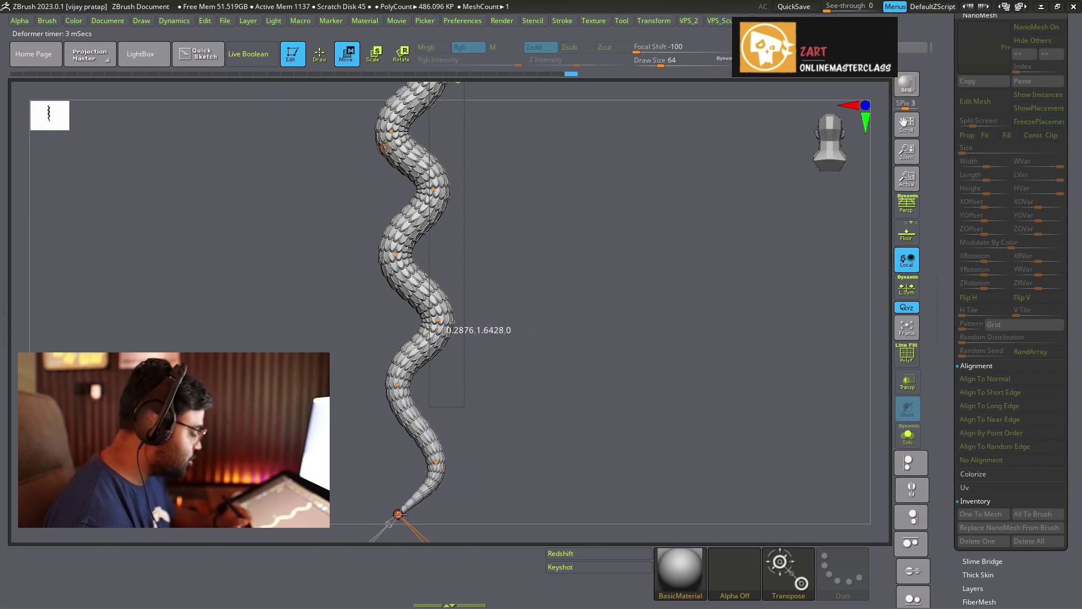
left_click_drag(398, 385, 517, 384)
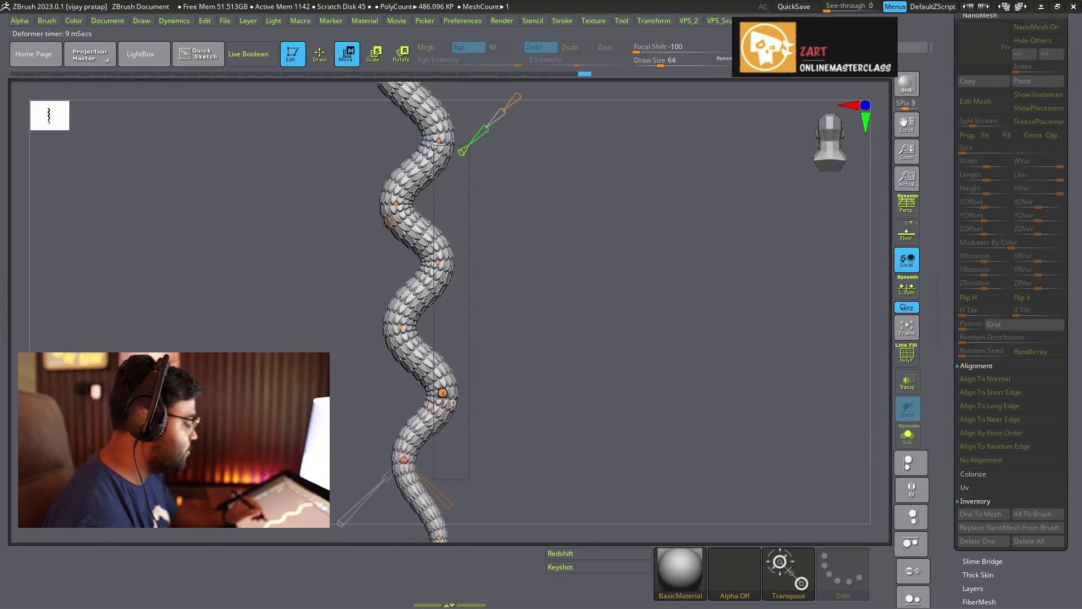
left_click_drag(443, 393, 512, 340)
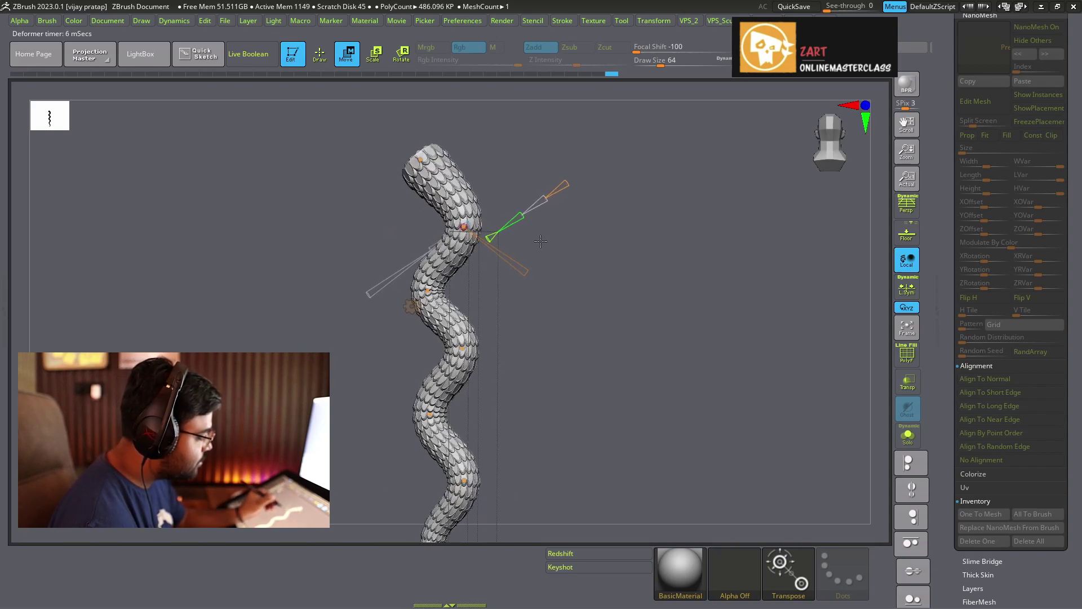
mouse_move(445, 249)
right_mouse_down()
mouse_move(431, 257)
mouse_move(620, 270)
right_mouse_up()
Leave Transpose, hide the panels, and view the five wavy scaly snake copies side by side
key("q")
key("Tab")
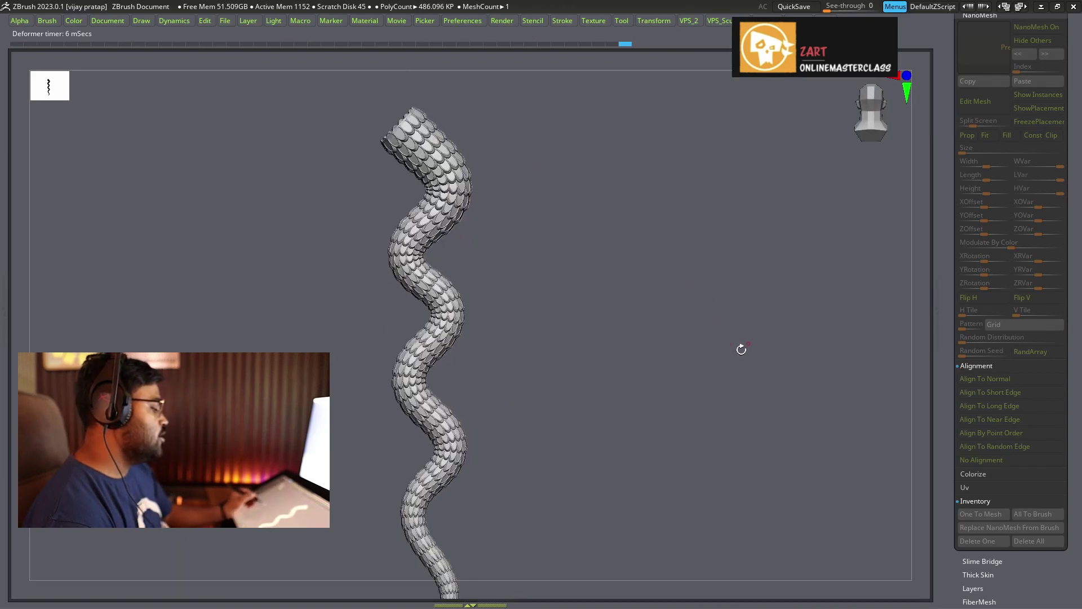
mouse_move(741, 346)
right_mouse_down()
mouse_move(490, 389)
mouse_move(633, 405)
mouse_move(604, 394)
right_mouse_up()
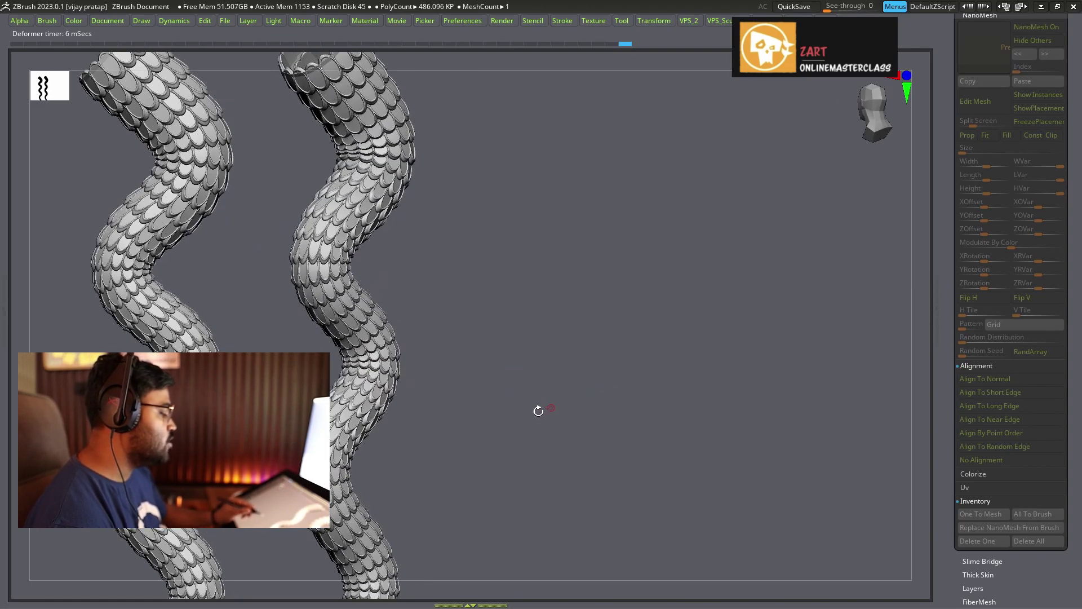
mouse_move(538, 410)
right_mouse_down()
mouse_move(778, 389)
mouse_move(669, 355)
mouse_move(854, 356)
mouse_move(830, 370)
mouse_move(846, 372)
mouse_move(865, 336)
mouse_move(929, 355)
right_mouse_up()
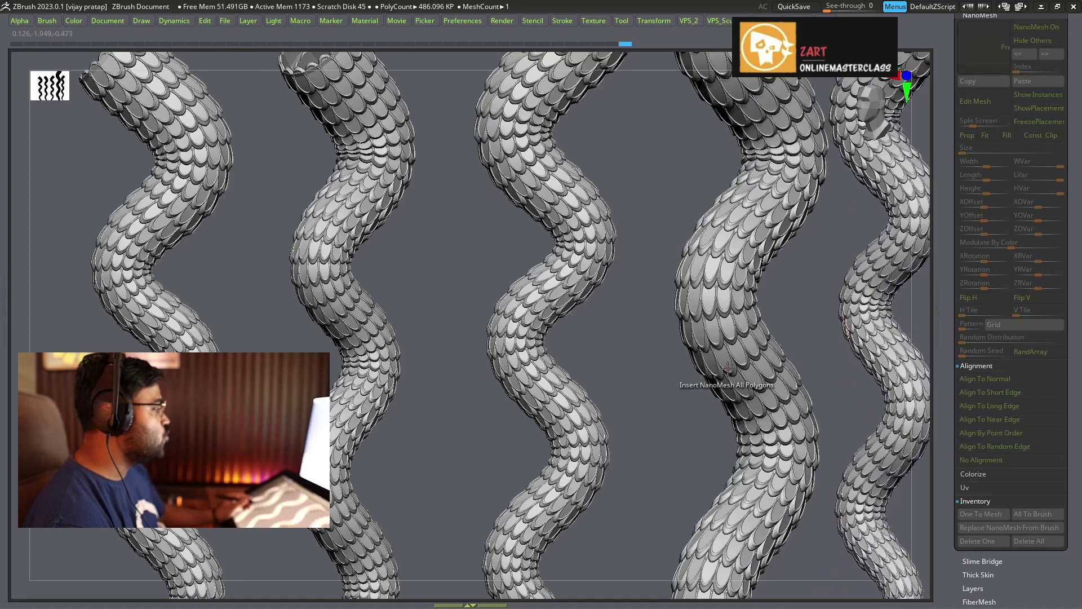